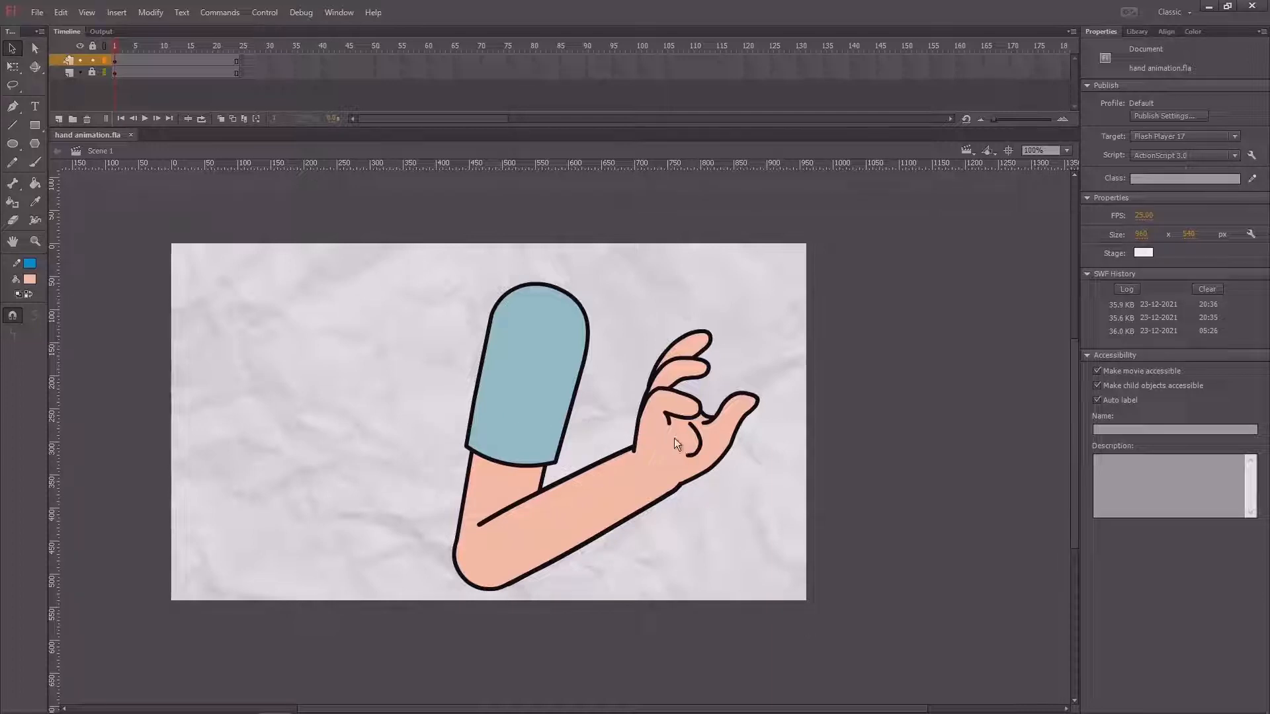
# Try rotating the hand, forearm and upper arm pieces around their pivots with Free Transform, and undo the rotations.
pyautogui.click(673, 438)
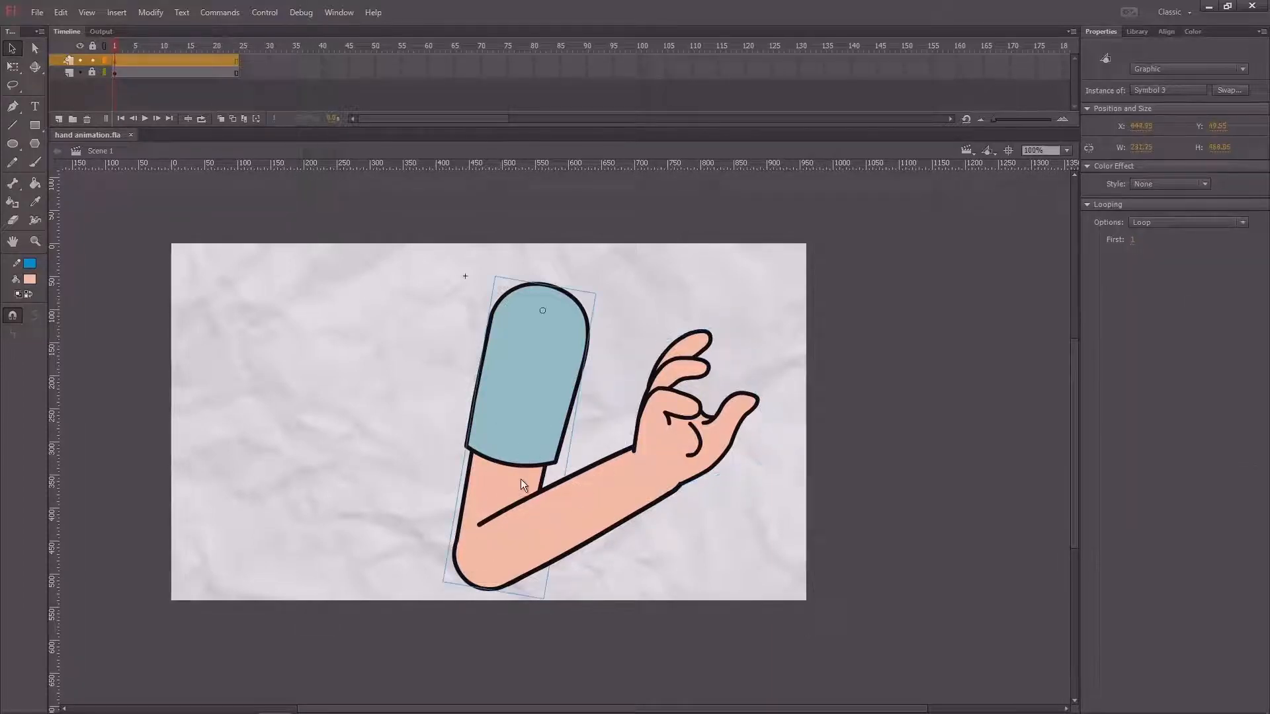
pyautogui.click(686, 448)
pyautogui.press('q')
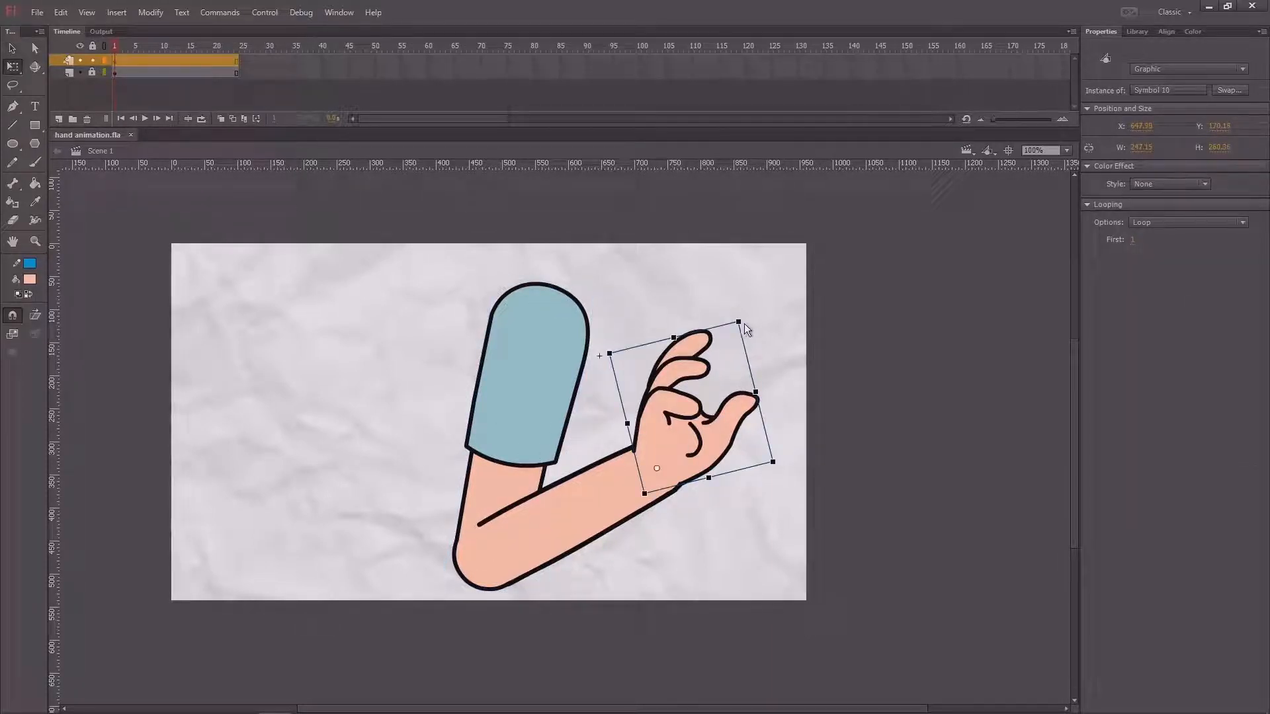
pyautogui.moveTo(744, 324); pyautogui.dragTo(706, 303)
pyautogui.hotkey('ctrl', 'z')
pyautogui.click(583, 504)
pyautogui.moveTo(702, 461); pyautogui.dragTo(577, 455)
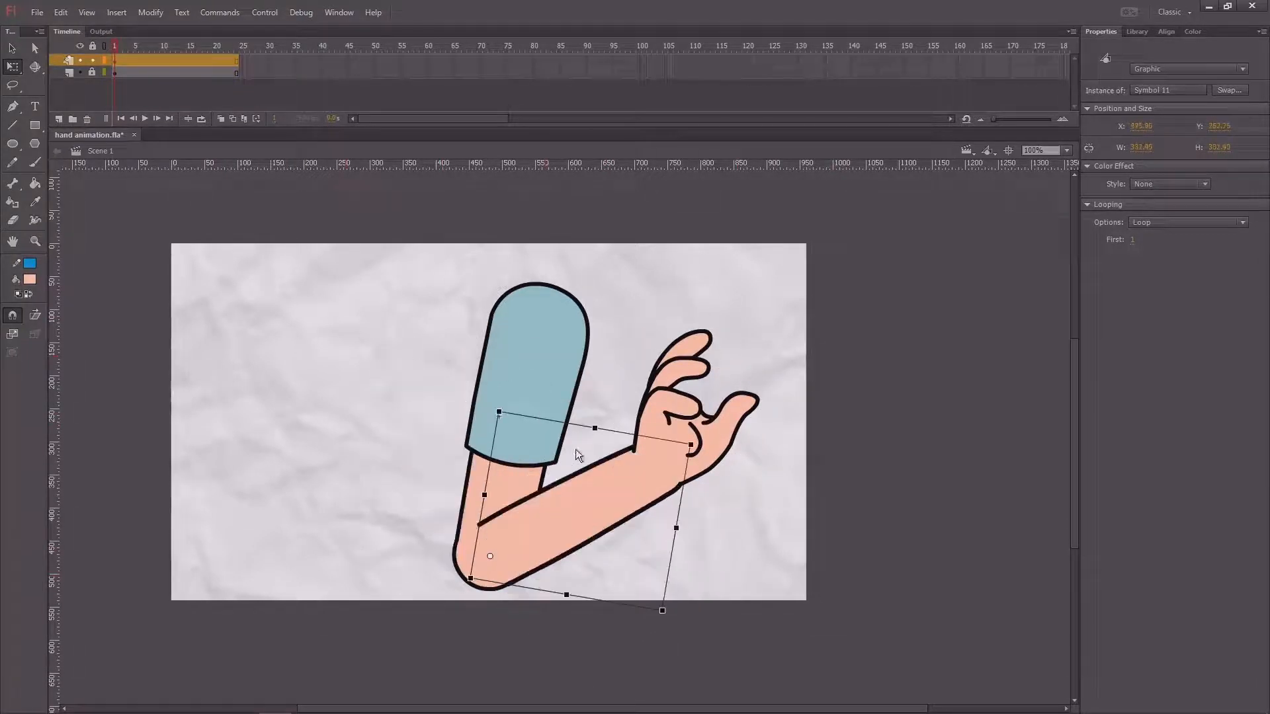
pyautogui.click(561, 415)
pyautogui.moveTo(549, 603); pyautogui.dragTo(482, 598)
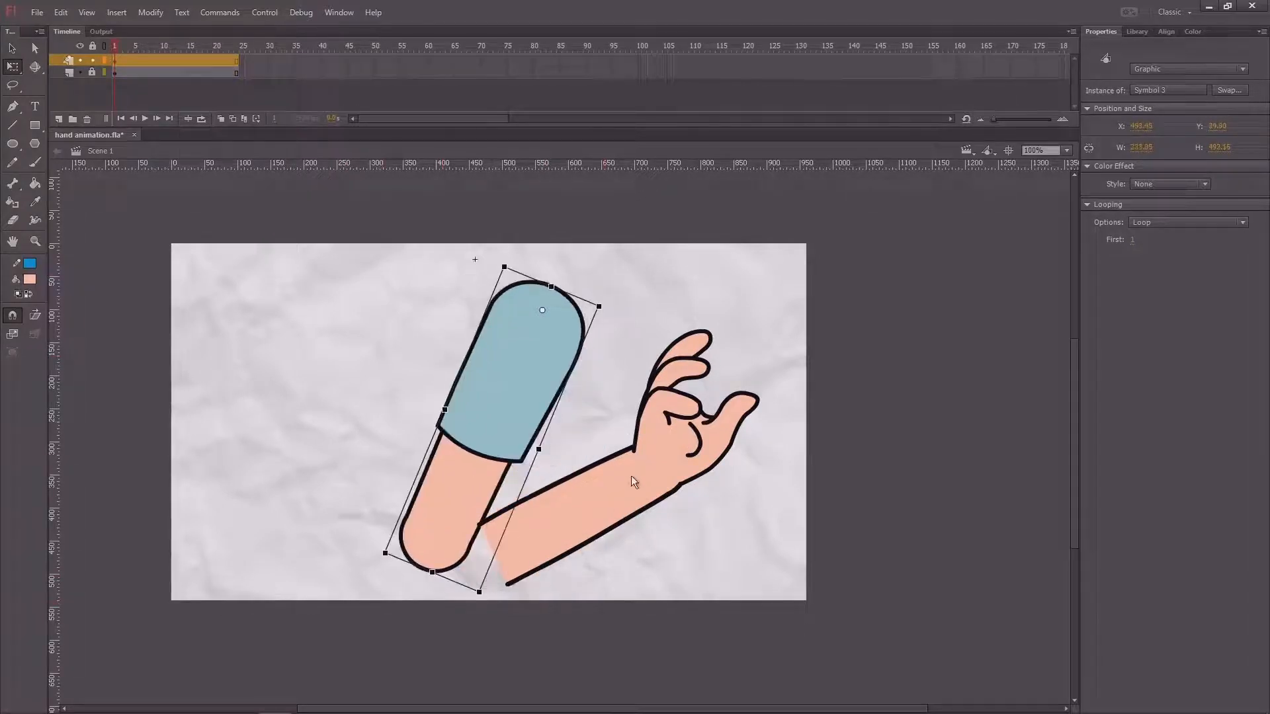
pyautogui.hotkey('ctrl', 'z')
# Convert the upper arm, forearm and hand together into one graphic symbol and open it for editing.
pyautogui.press('v')
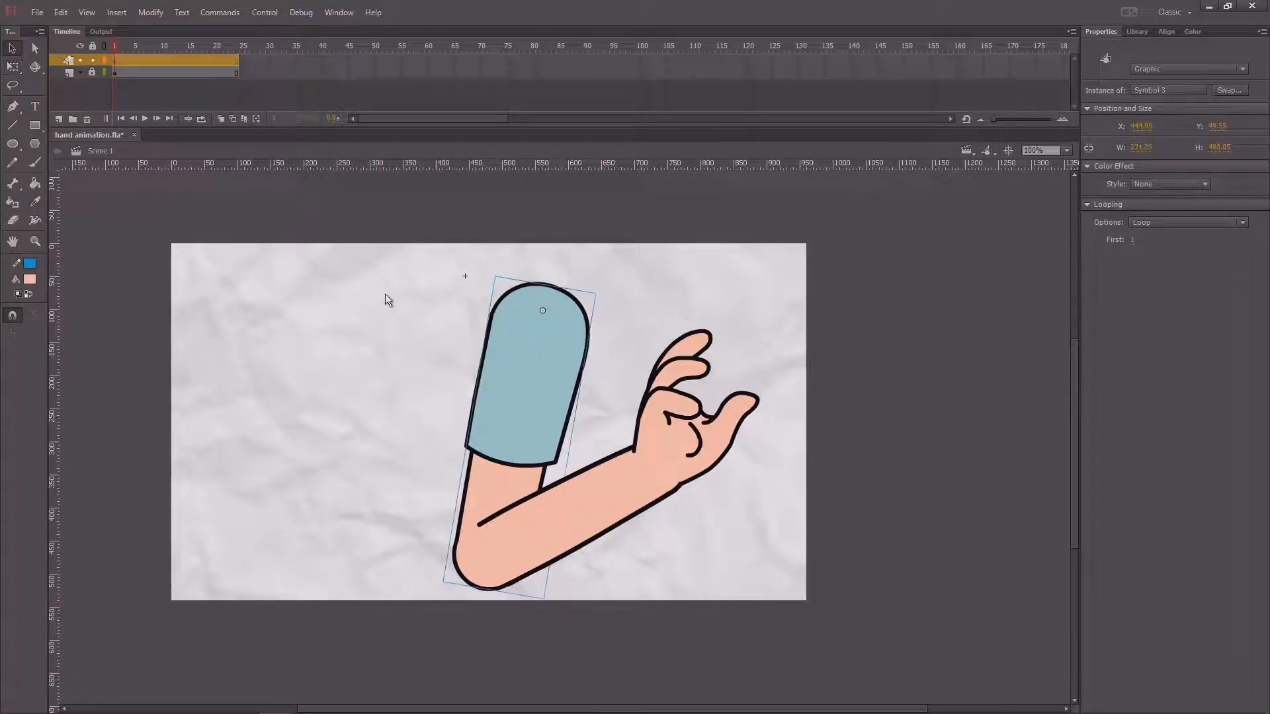
pyautogui.moveTo(379, 293); pyautogui.dragTo(706, 594)
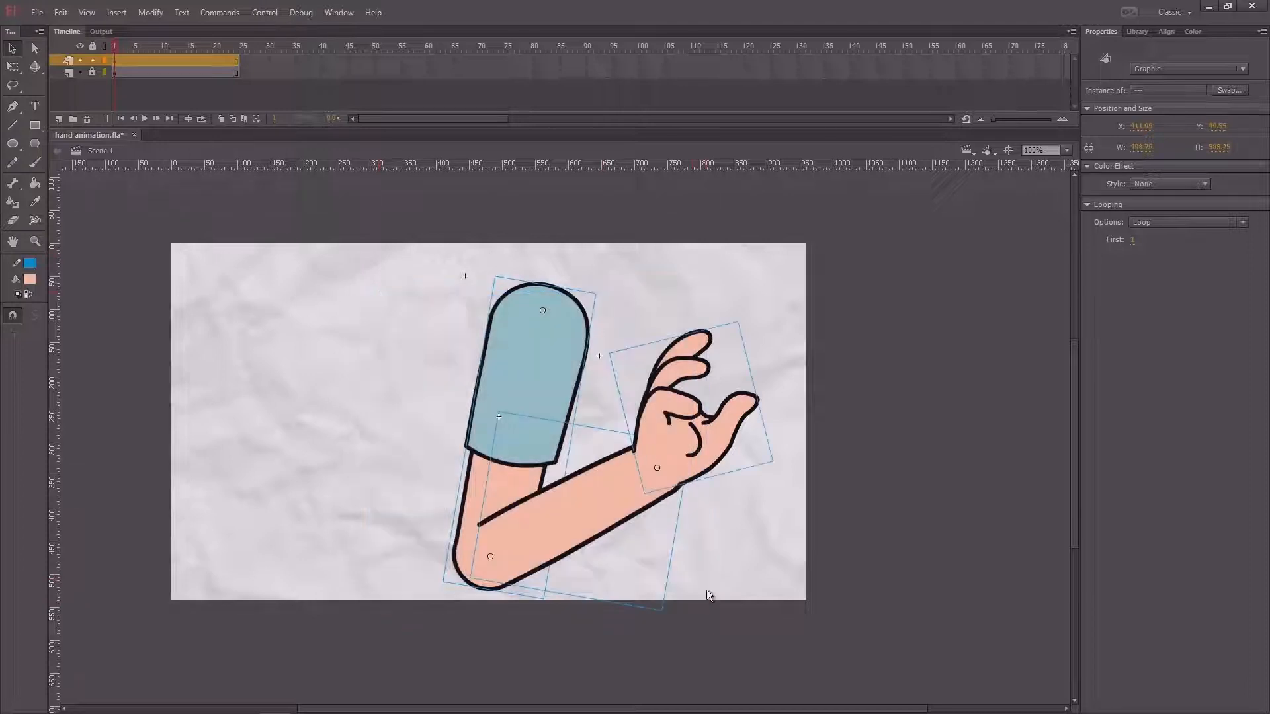
pyautogui.press('F8')
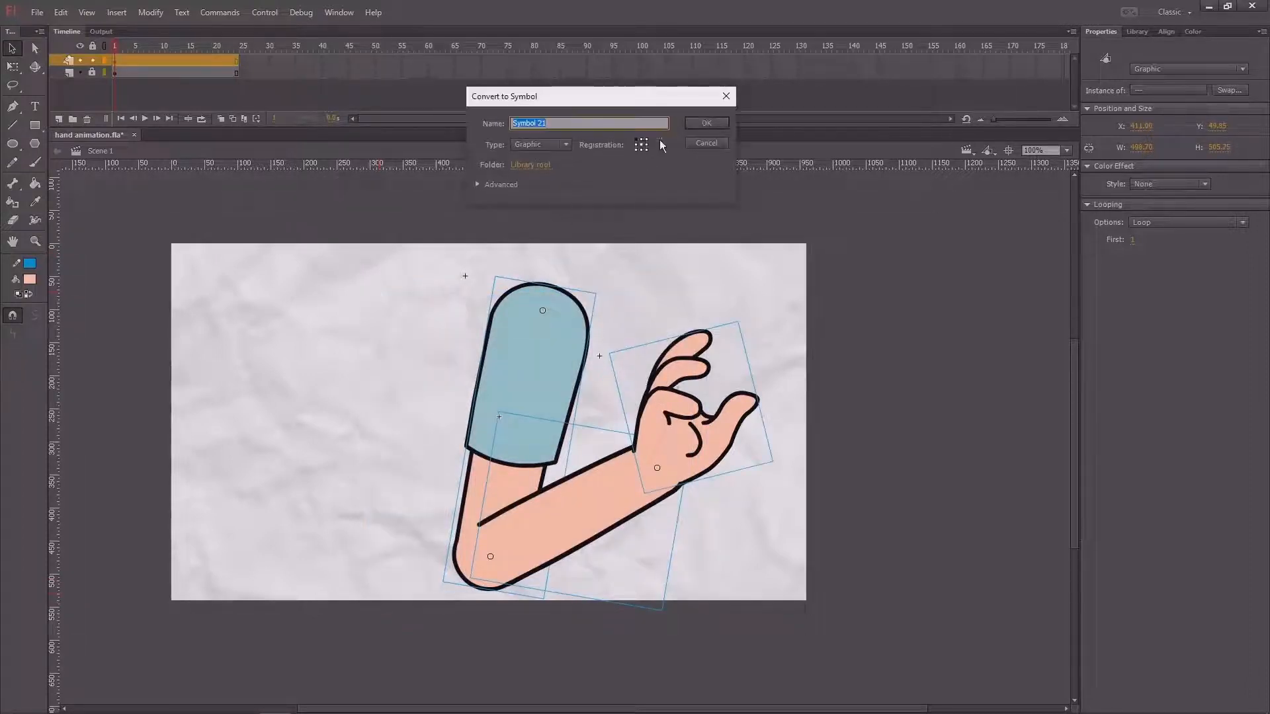
pyautogui.click(702, 124)
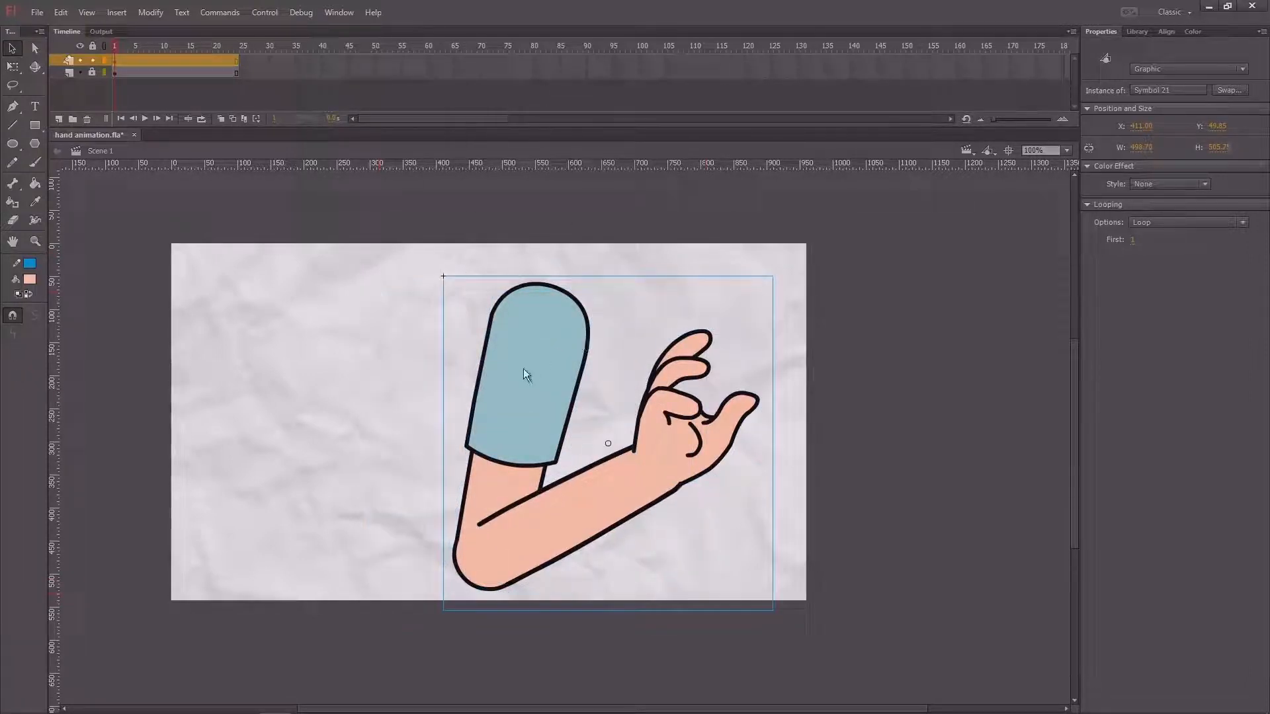
pyautogui.moveTo(475, 407); pyautogui.dragTo(525, 385)
pyautogui.doubleClick(530, 382)
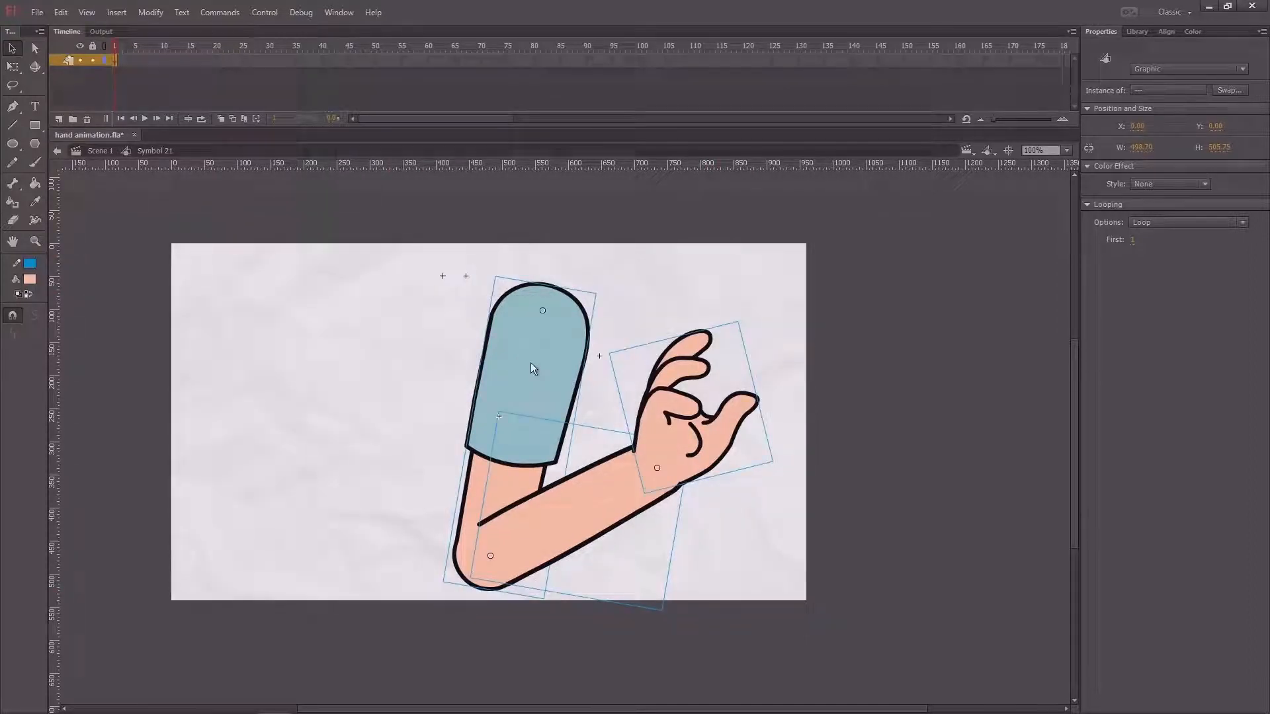
pyautogui.click(686, 289)
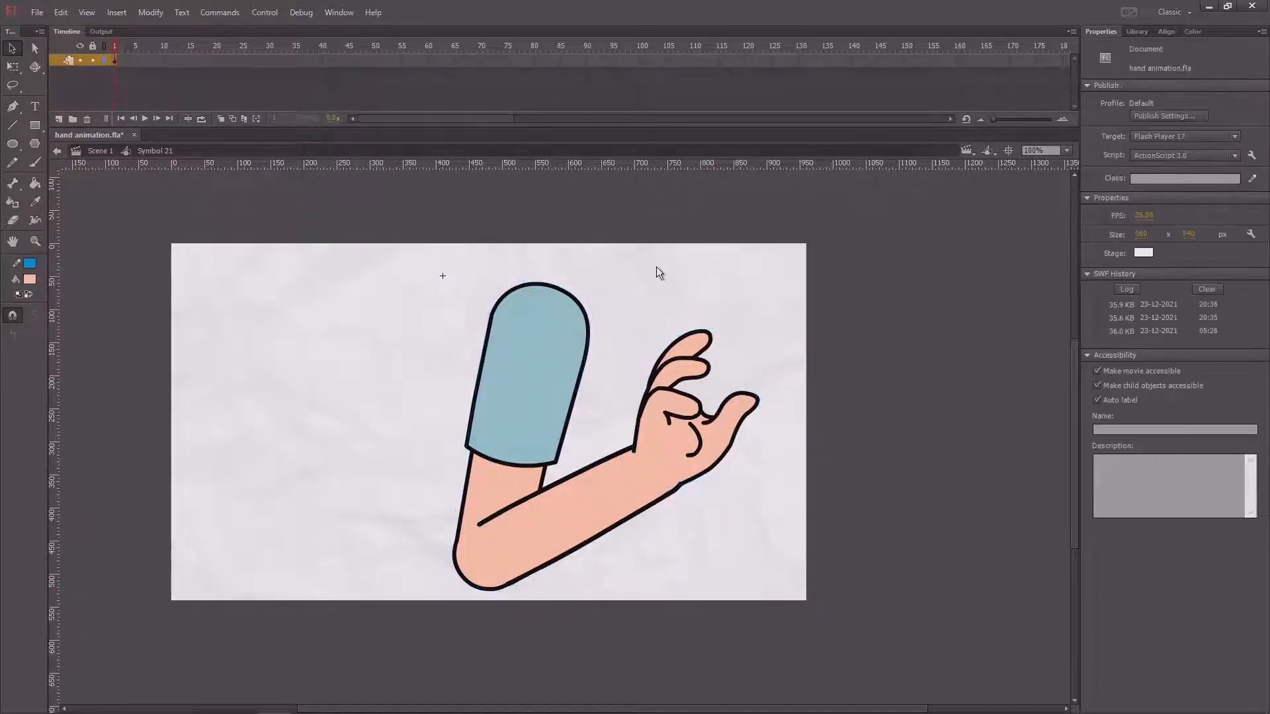
# Try moving the forearm separately from the hand and undo the move.
pyautogui.click(621, 424)
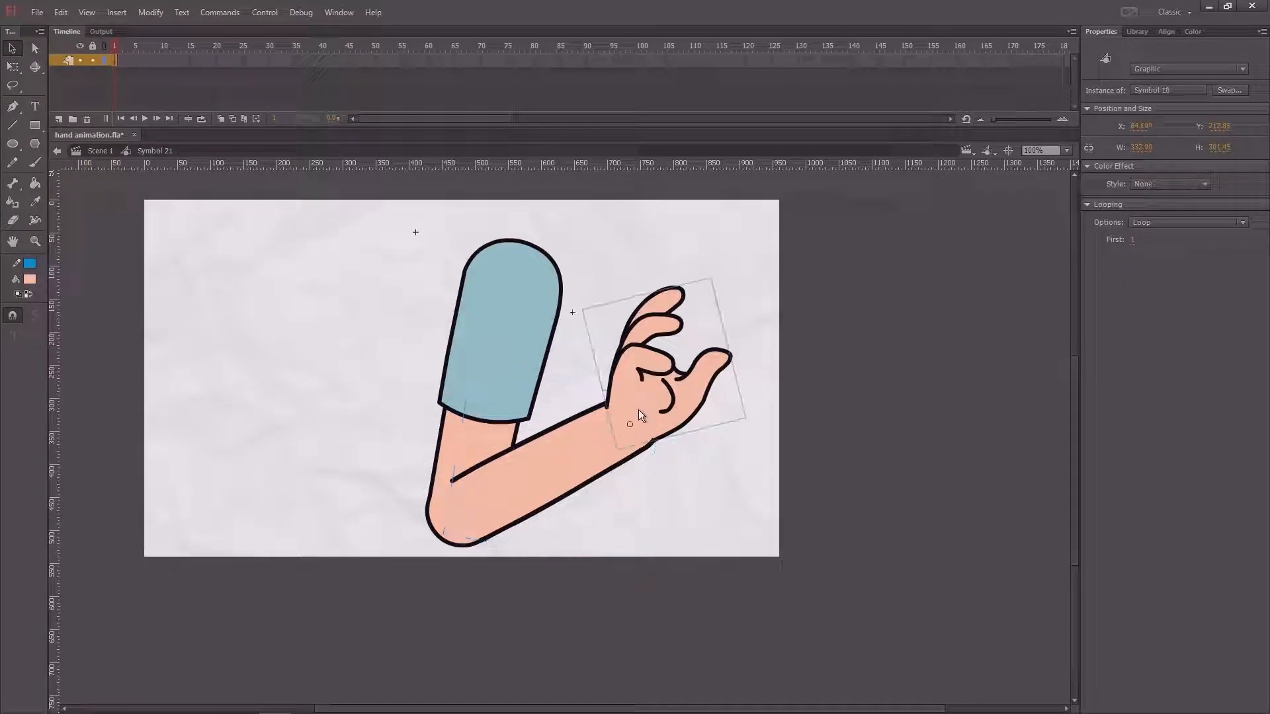
pyautogui.click(589, 438)
pyautogui.click(637, 408)
pyautogui.click(598, 437)
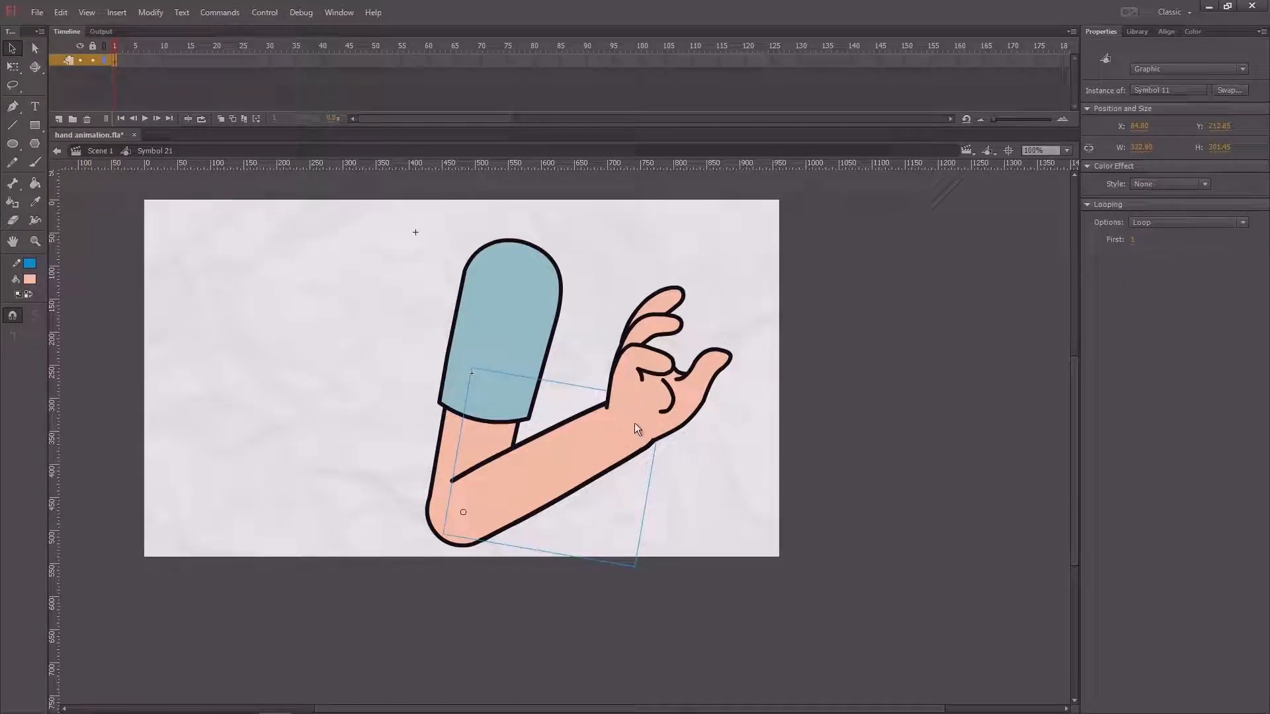
pyautogui.moveTo(623, 442); pyautogui.dragTo(660, 475)
pyautogui.hotkey('ctrl', 'z')
pyautogui.click(722, 417)
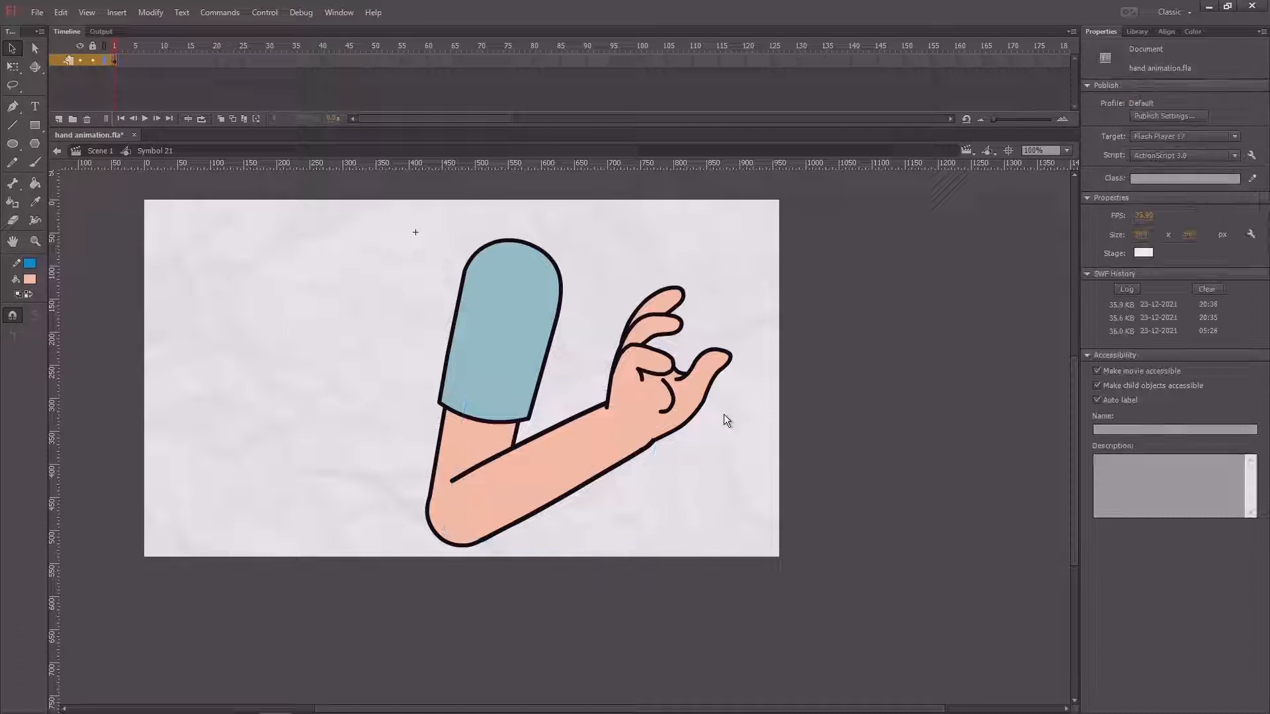
# Place a horizontal and a vertical guide crossing at the forearm's pivot point on the elbow.
pyautogui.click(536, 474)
pyautogui.press('q')
pyautogui.moveTo(598, 166); pyautogui.dragTo(565, 513)
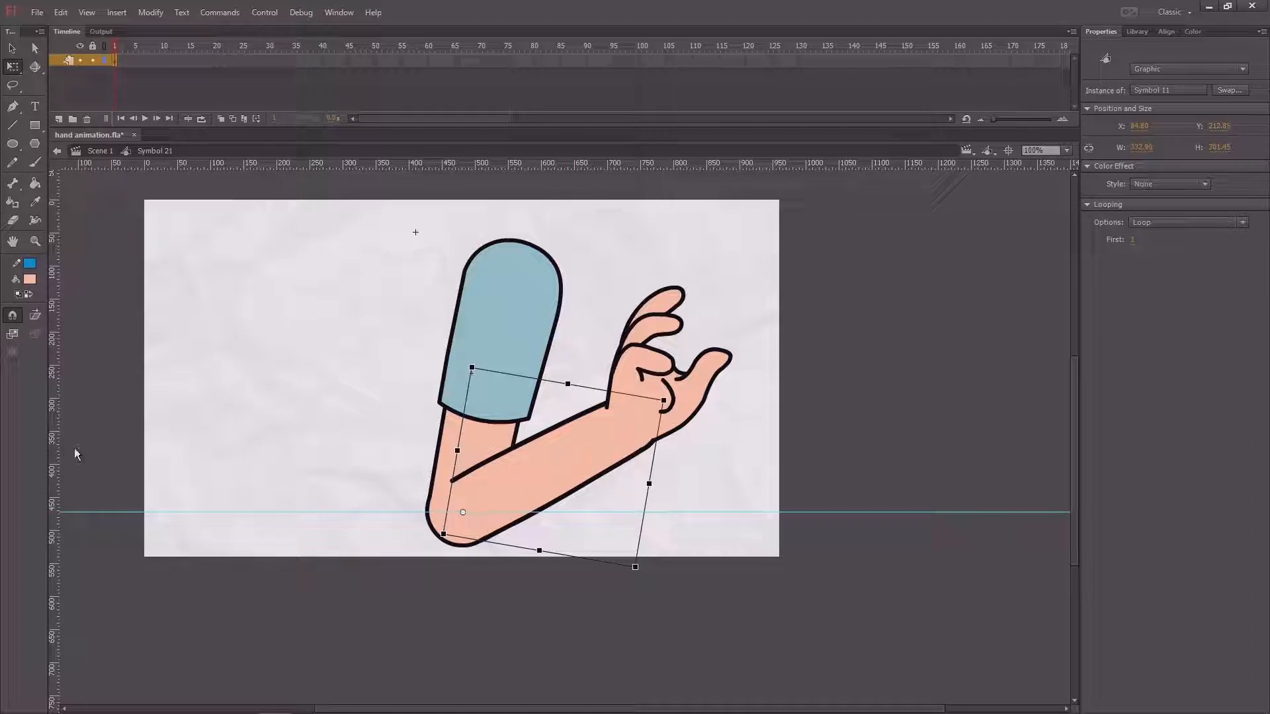
pyautogui.moveTo(74, 447); pyautogui.dragTo(463, 493)
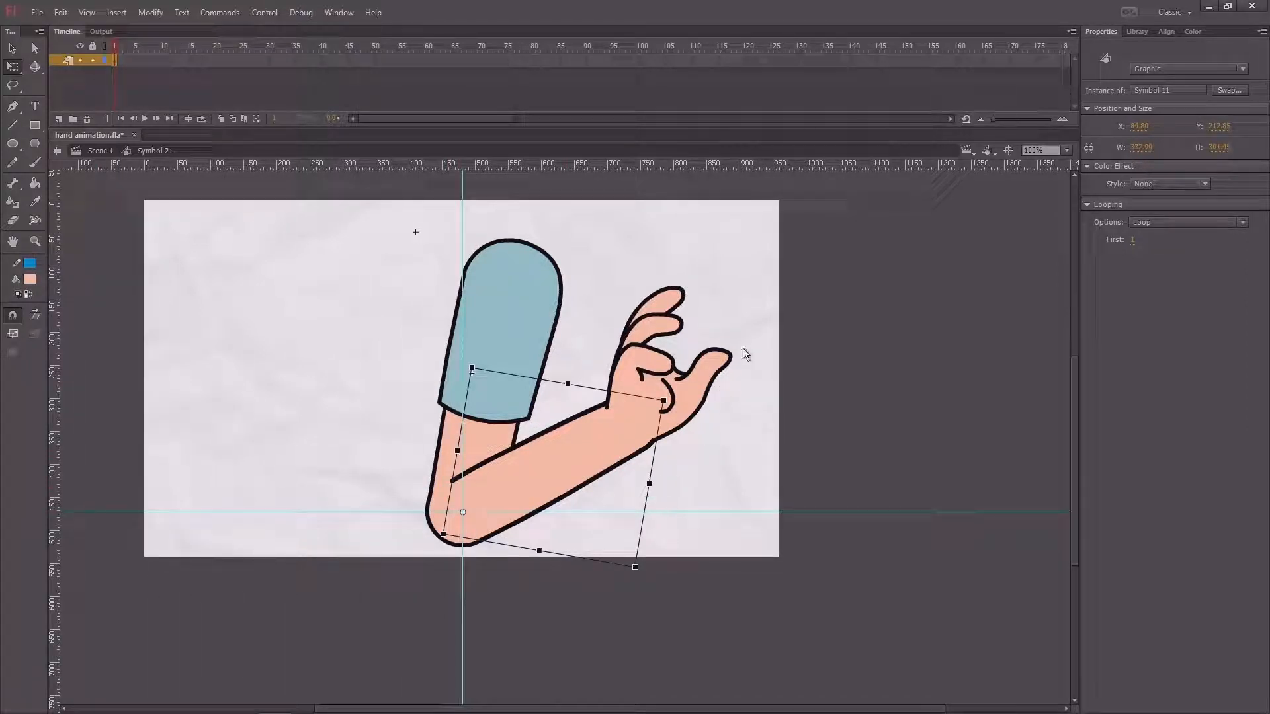
# Convert the forearm and hand into one graphic symbol and move its pivot to the guide intersection at the elbow.
pyautogui.moveTo(787, 323); pyautogui.dragTo(594, 455)
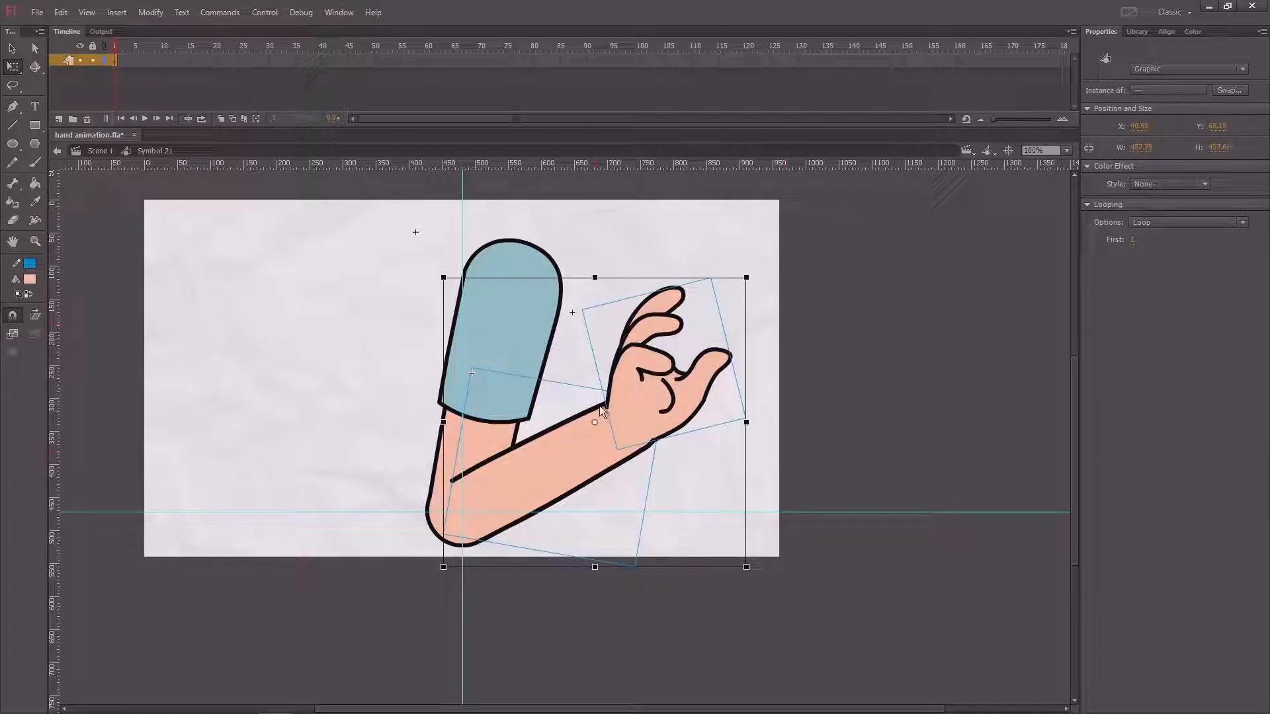
pyautogui.press('F8')
pyautogui.click(706, 123)
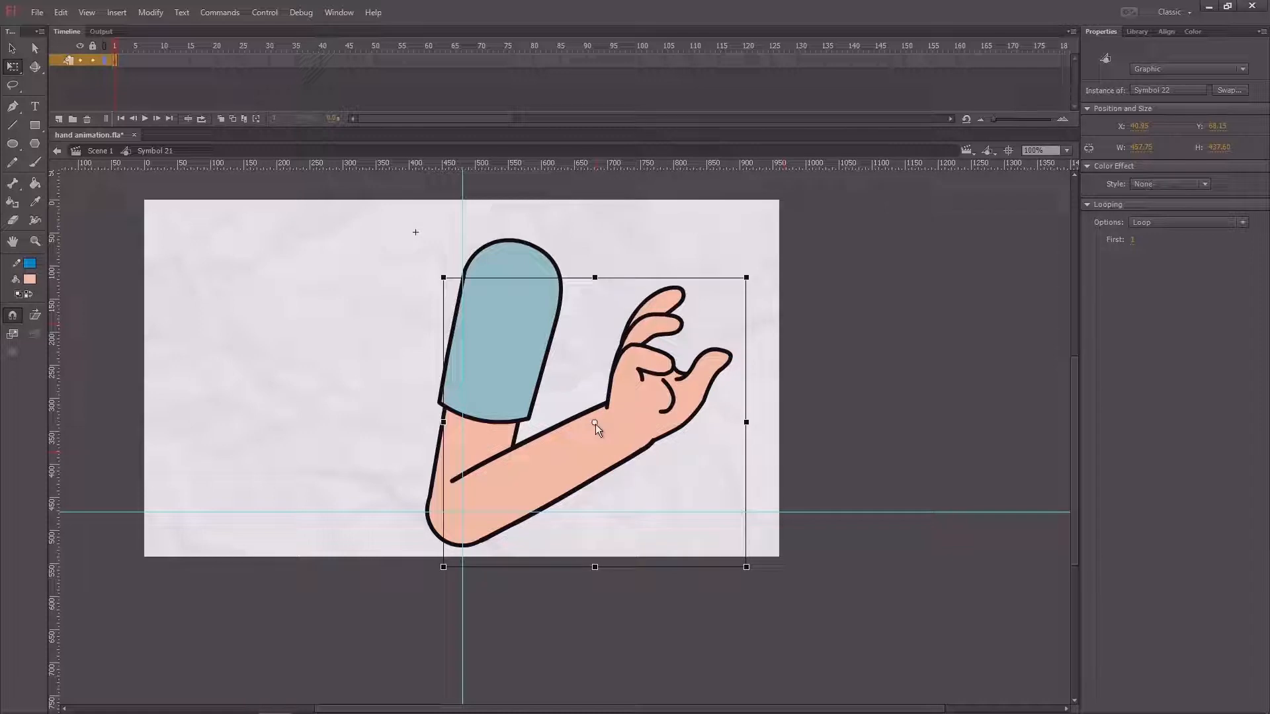
pyautogui.moveTo(596, 424); pyautogui.dragTo(514, 484)
pyautogui.click(815, 371)
pyautogui.moveTo(815, 371); pyautogui.dragTo(755, 414)
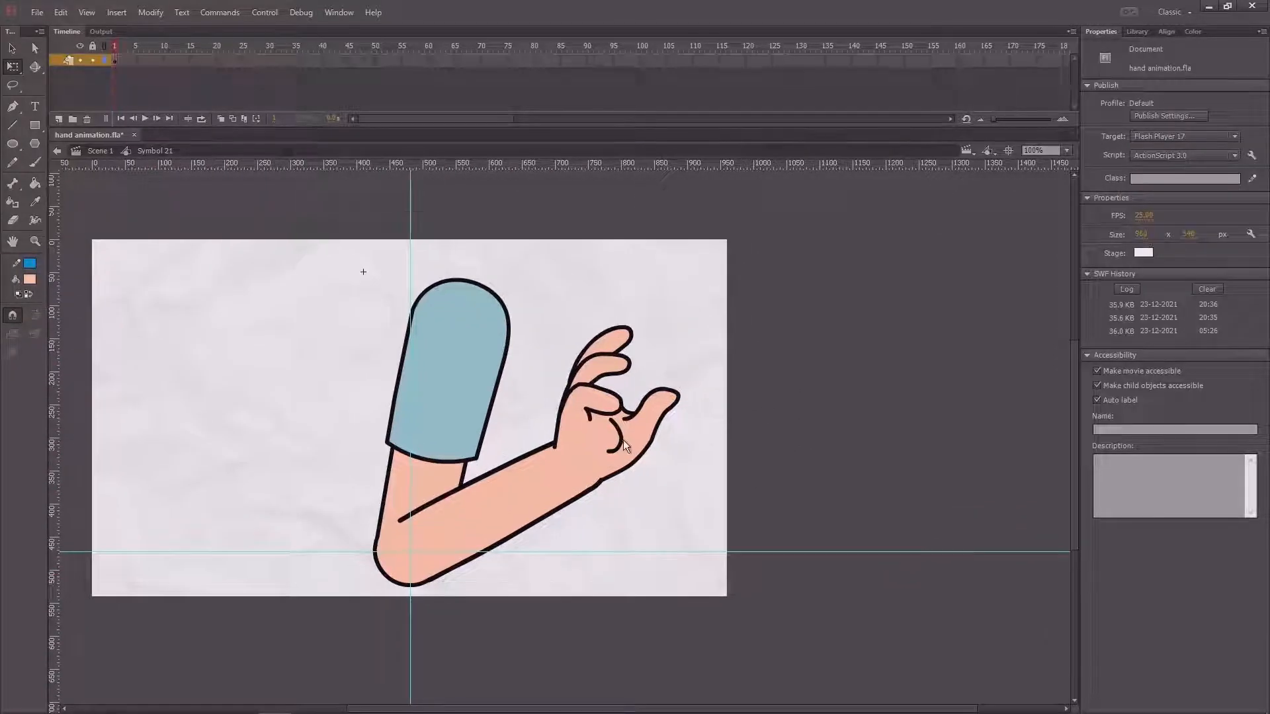
# Try rotating the combined forearm-and-hand symbol around the elbow, and return it to its original pose.
pyautogui.click(623, 442)
pyautogui.moveTo(670, 294); pyautogui.dragTo(264, 246)
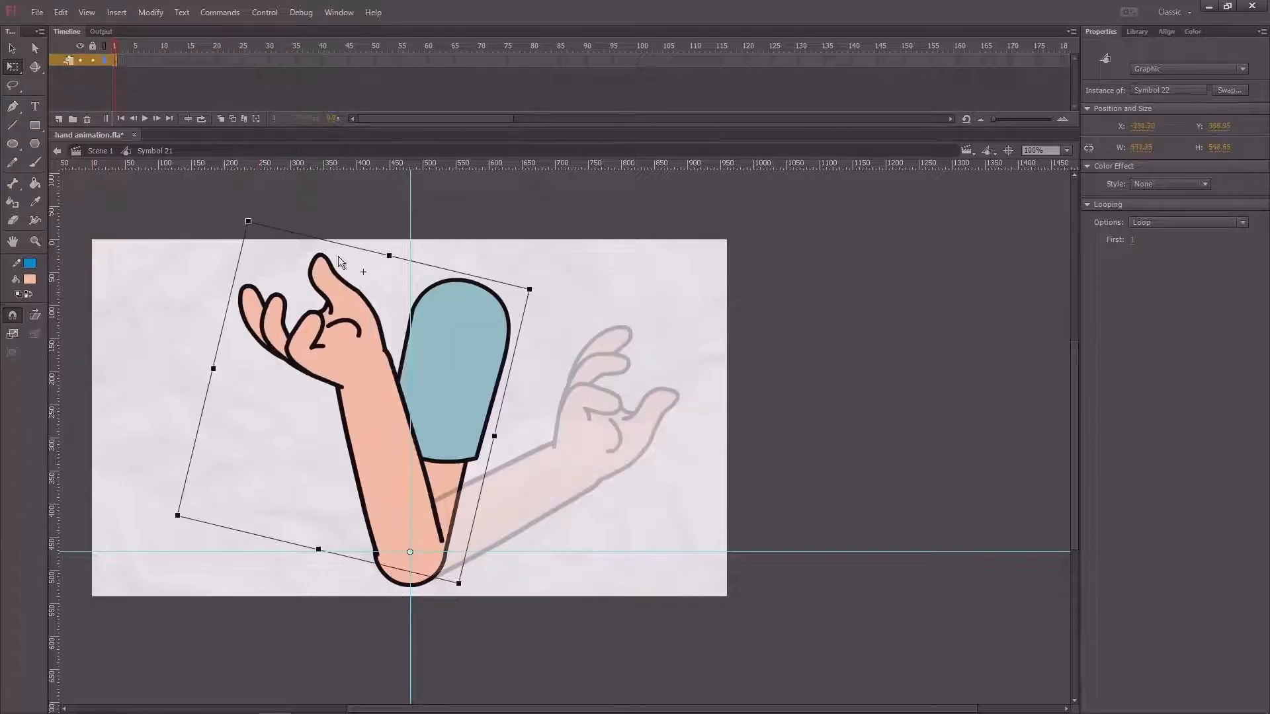
pyautogui.moveTo(339, 256); pyautogui.dragTo(649, 378)
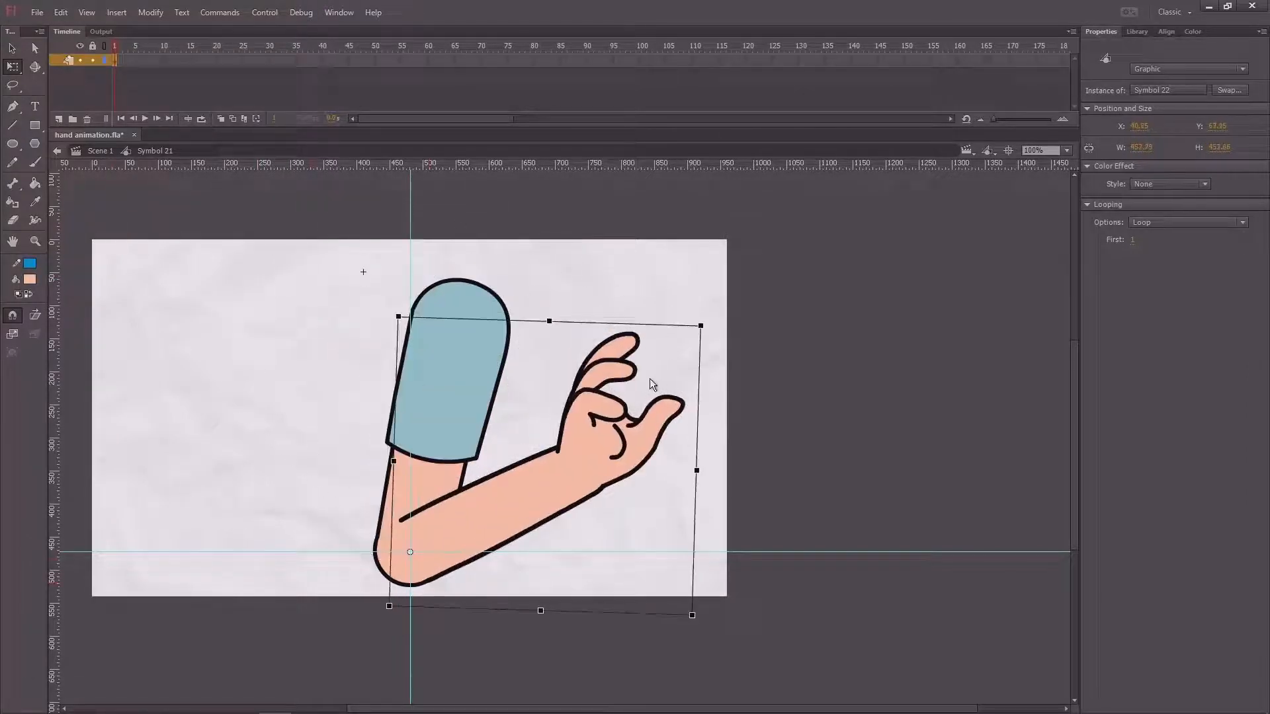
pyautogui.click(761, 385)
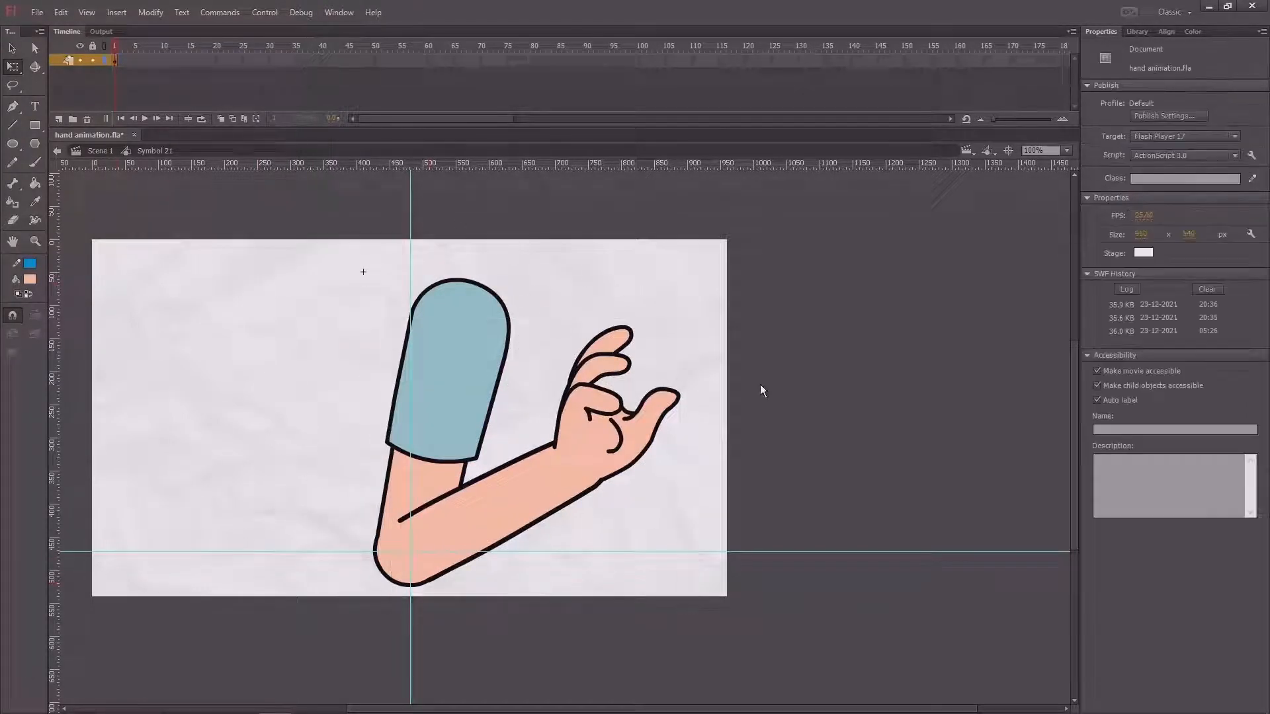
pyautogui.click(594, 450)
pyautogui.moveTo(728, 430); pyautogui.dragTo(815, 381)
pyautogui.press('v')
pyautogui.click(814, 390)
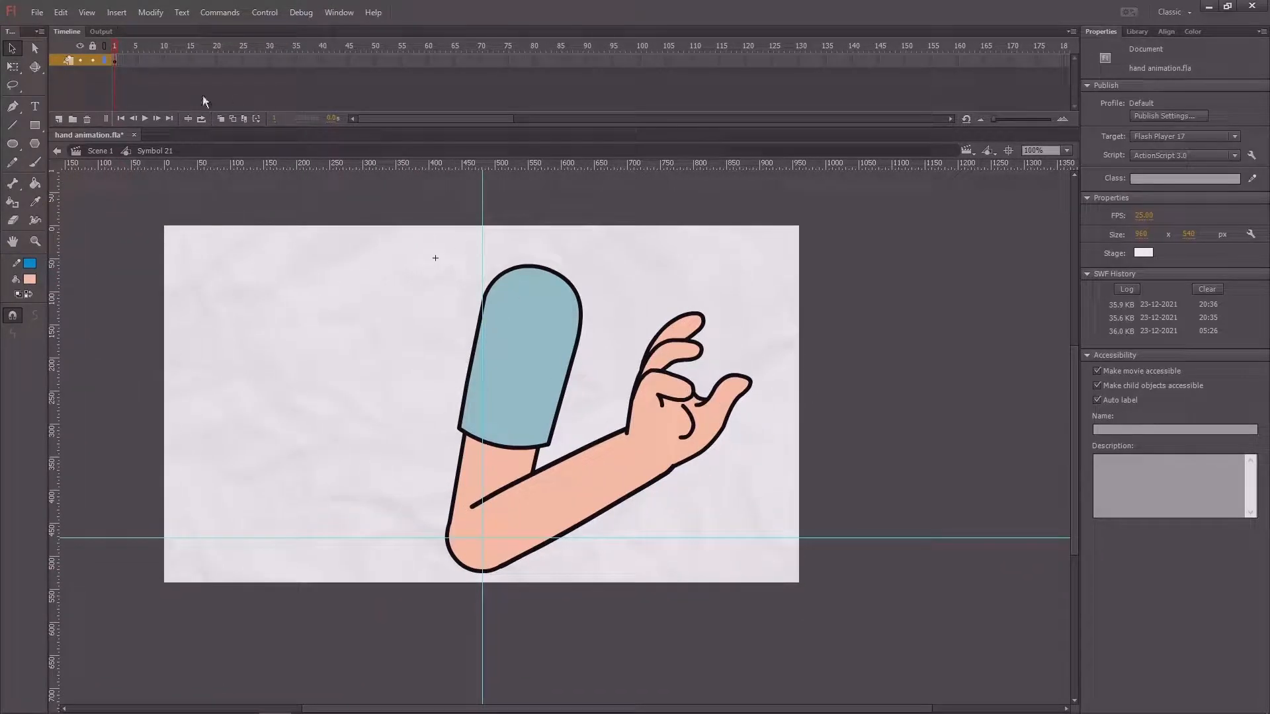
# Distribute the upper arm and the forearm-and-hand symbol to separate layers.
pyautogui.click(558, 331)
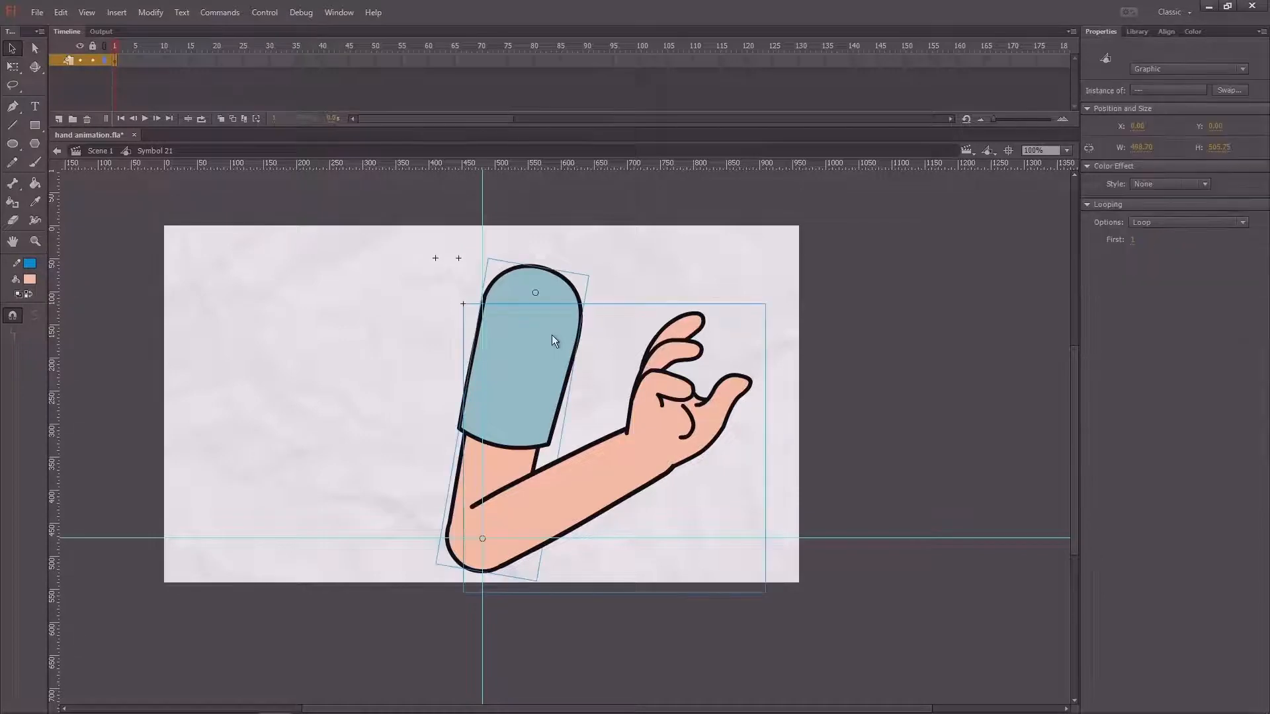
pyautogui.rightClick(551, 334)
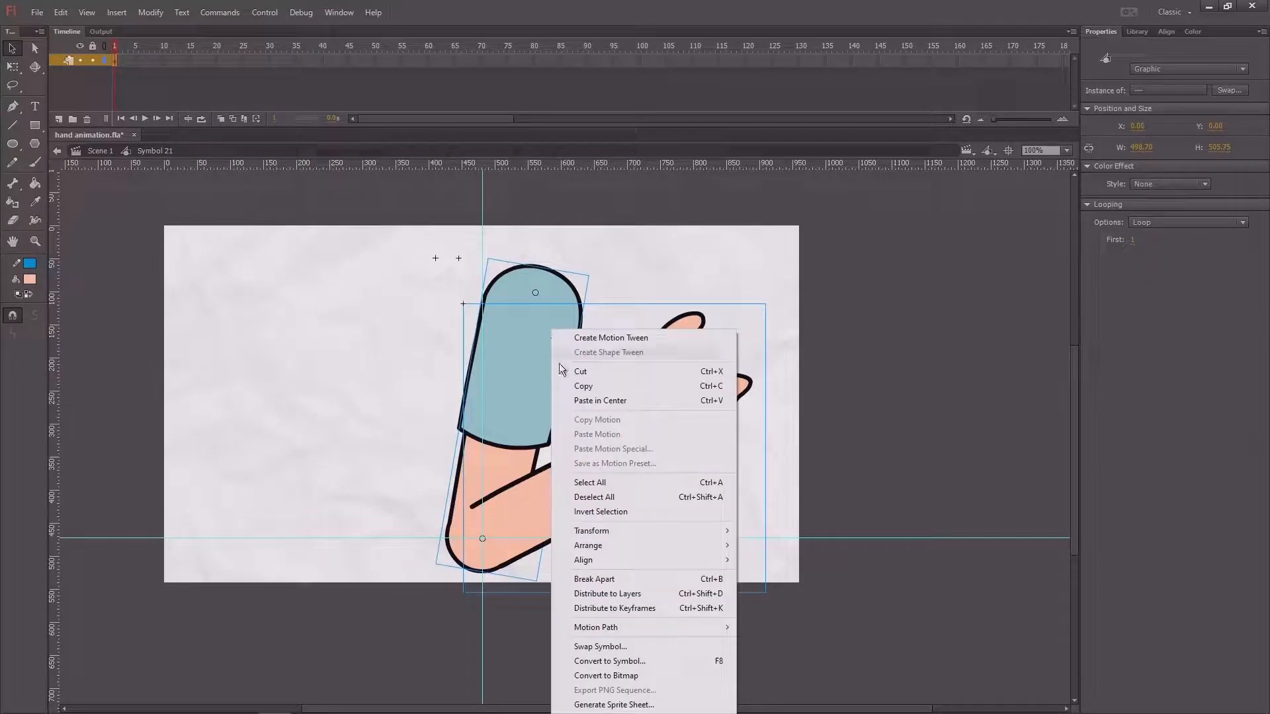
pyautogui.click(607, 594)
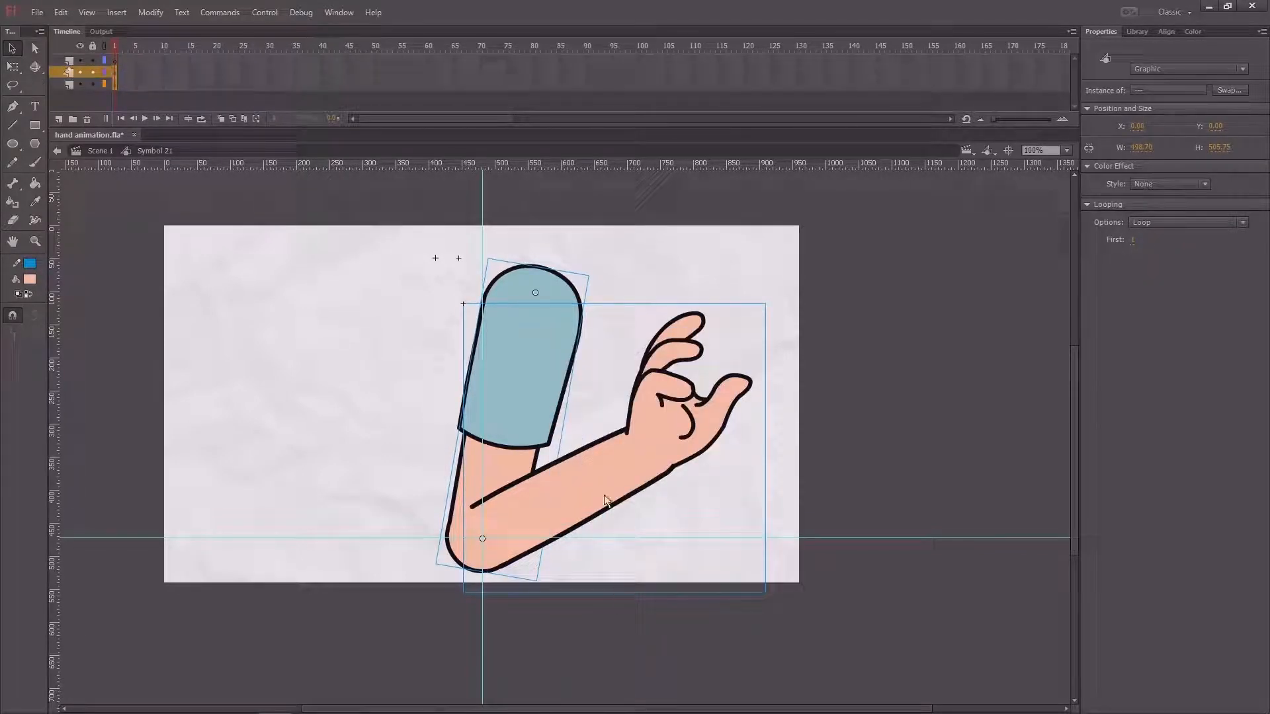
pyautogui.click(335, 358)
# Check which arm part sits on each layer by hiding and showing the layers.
pyautogui.click(680, 460)
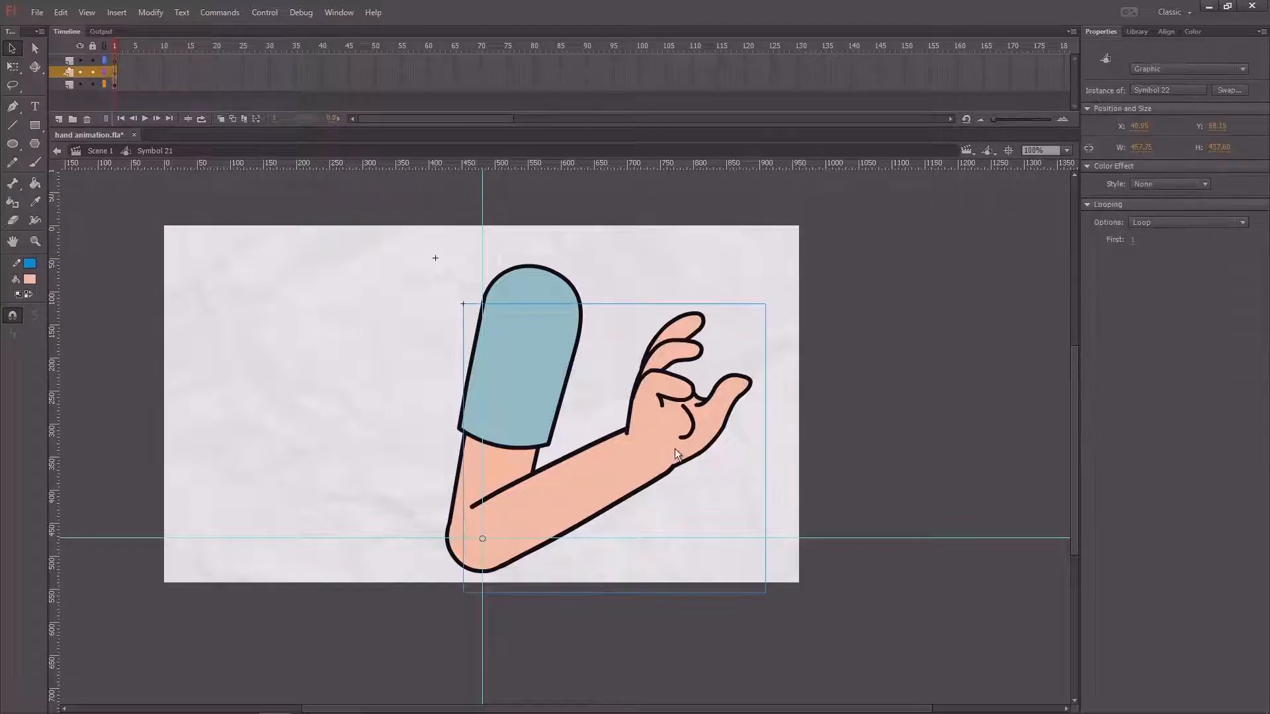
pyautogui.click(534, 363)
pyautogui.click(82, 73)
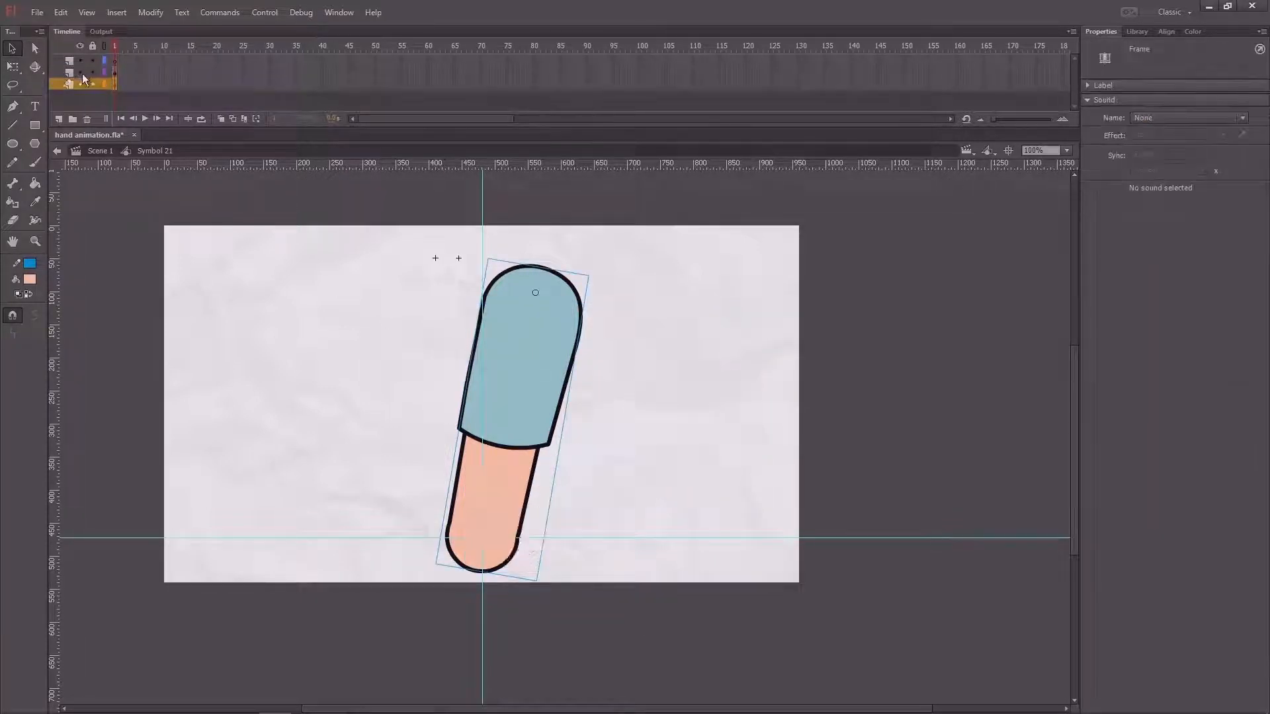
pyautogui.click(82, 73)
pyautogui.click(81, 85)
pyautogui.click(81, 84)
pyautogui.click(141, 53)
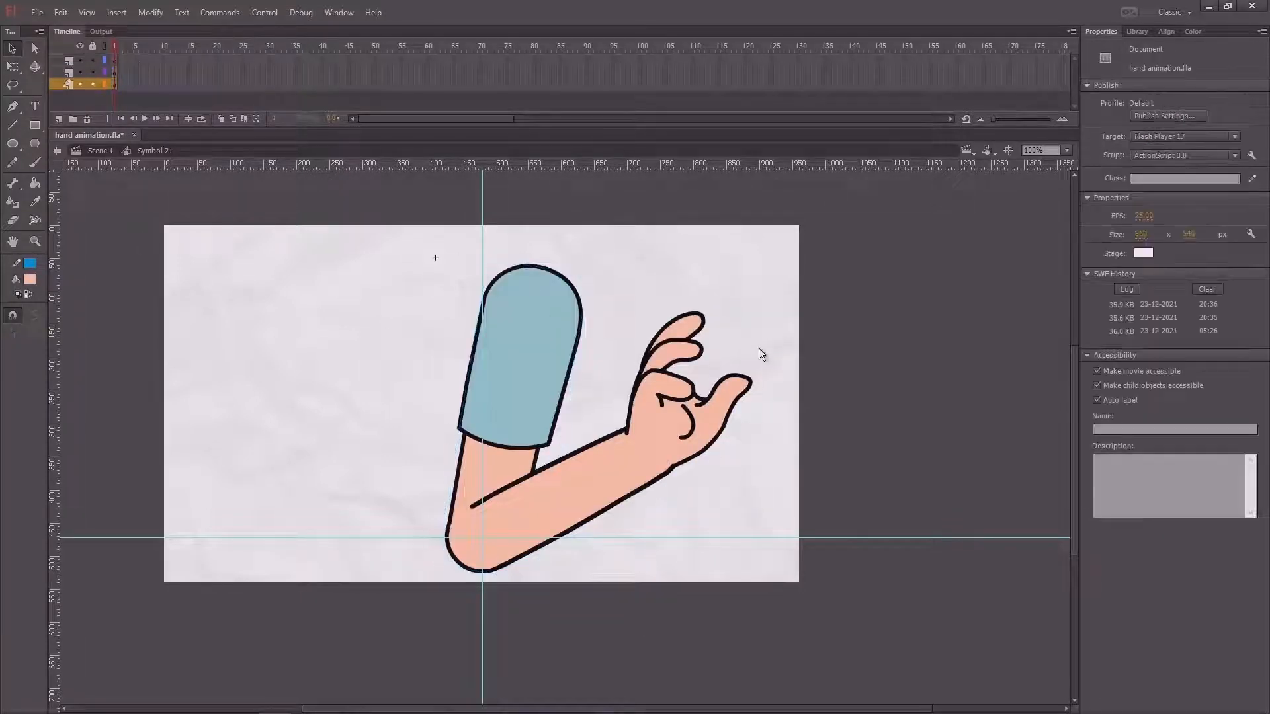
# Open the forearm-and-hand symbol for editing and distribute its hand and forearm to separate layers.
pyautogui.click(661, 424)
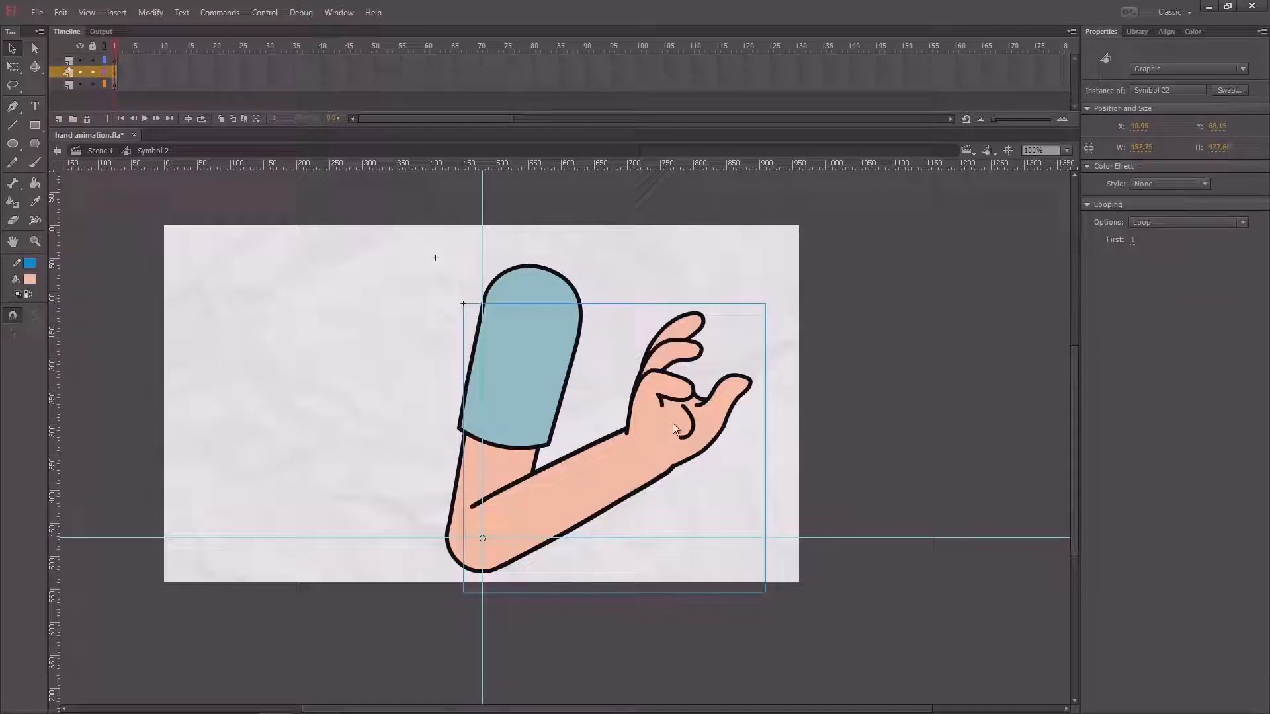
pyautogui.doubleClick(659, 432)
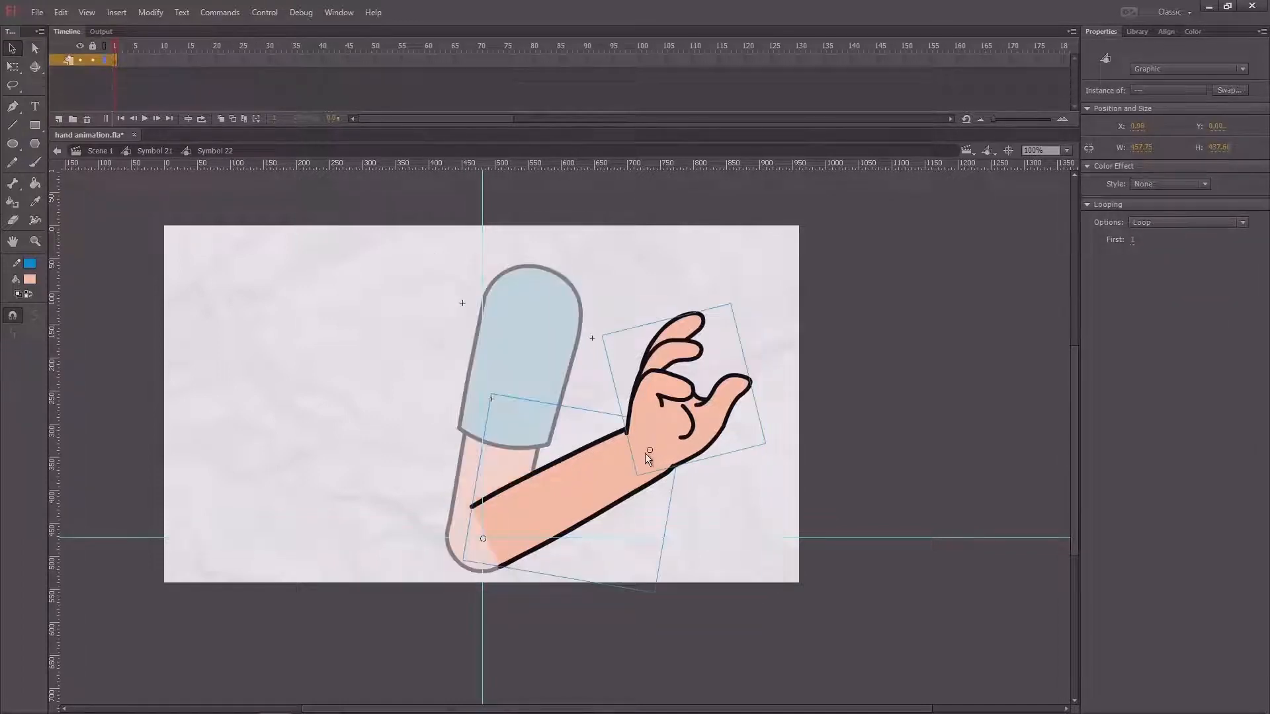
pyautogui.rightClick(657, 419)
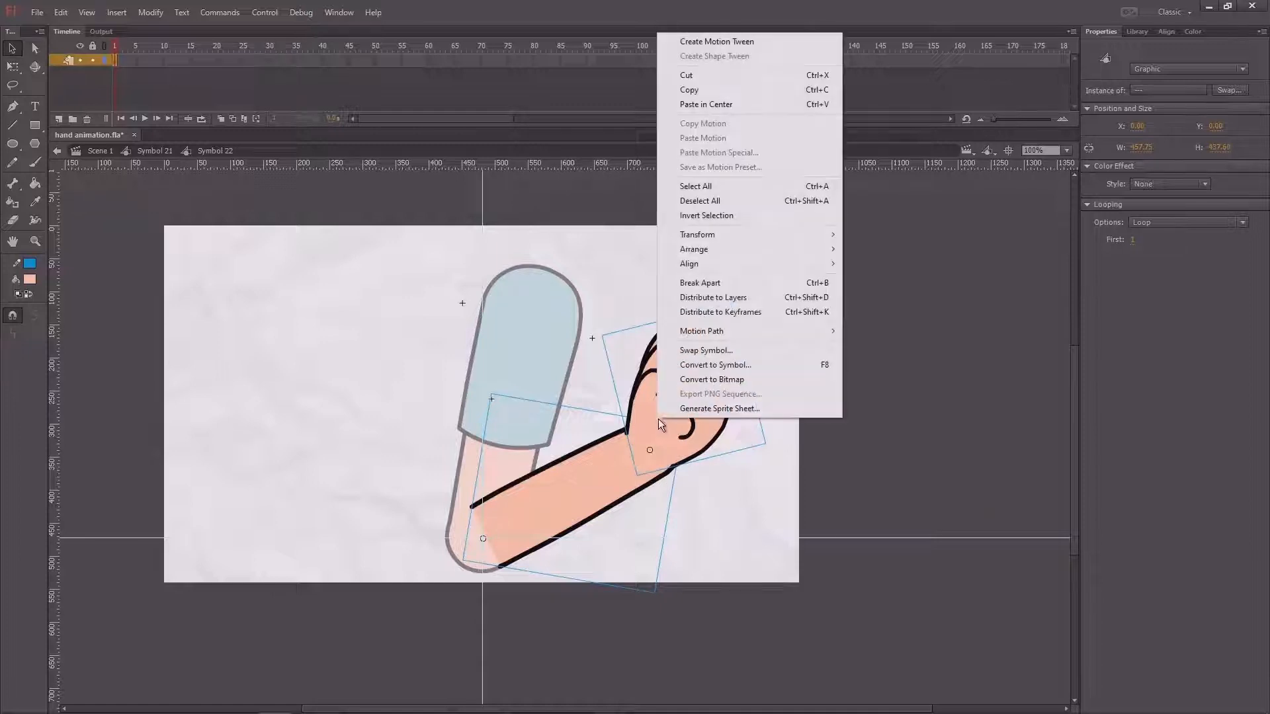
pyautogui.click(746, 301)
pyautogui.click(777, 304)
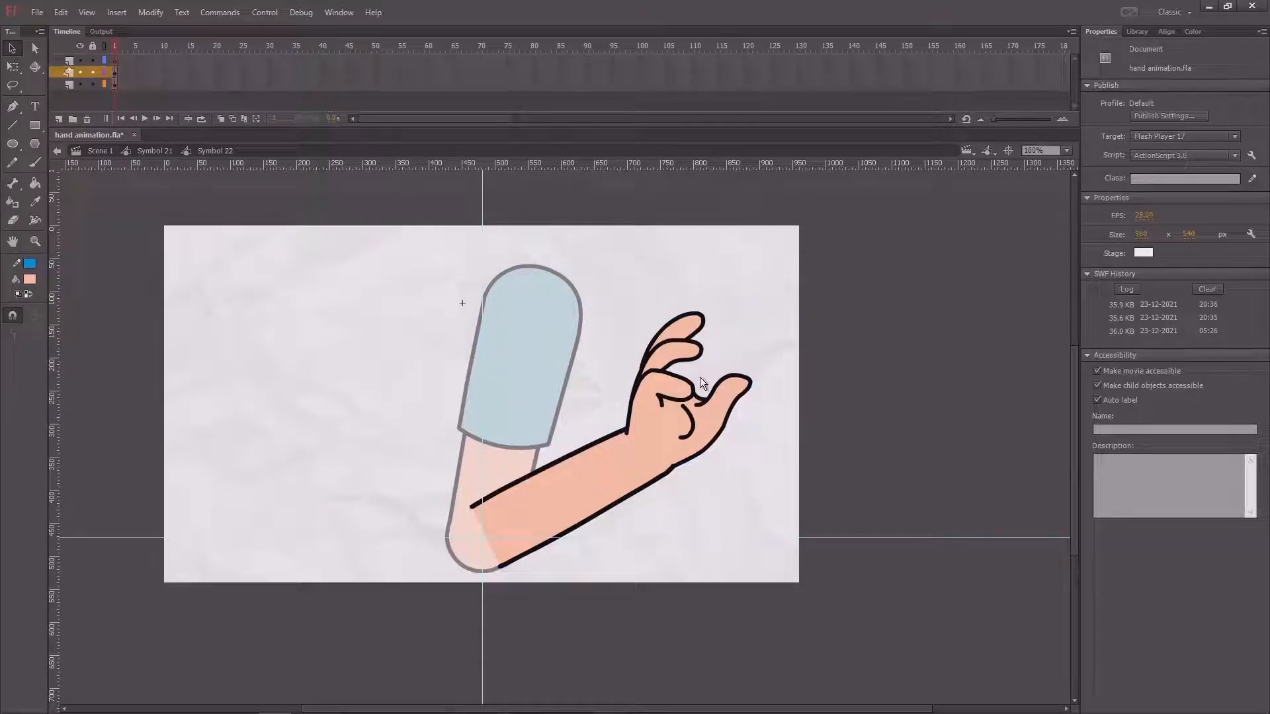
# Try rotating the hand around the wrist with Free Transform, and restore its original angle.
pyautogui.click(699, 377)
pyautogui.press('q')
pyautogui.moveTo(745, 311)
pyautogui.mouseDown()
pyautogui.moveTo(761, 448)
pyautogui.moveTo(765, 315)
pyautogui.mouseUp()
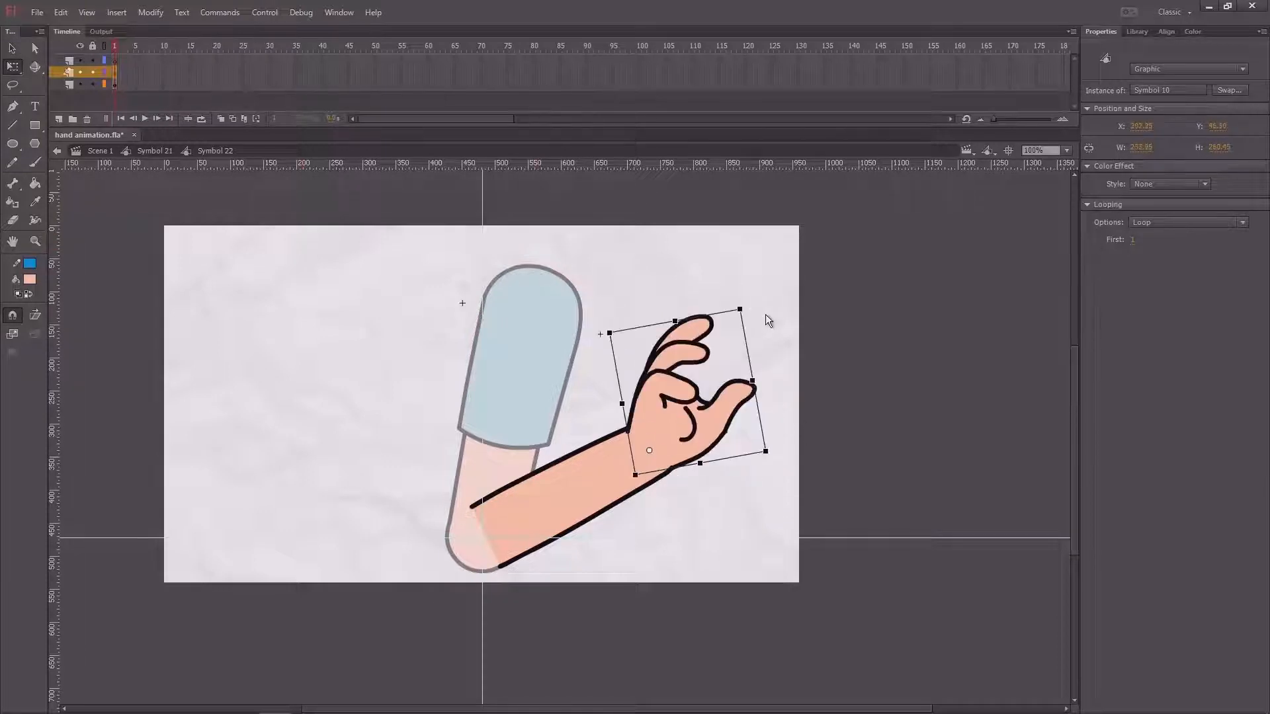
pyautogui.press('v')
pyautogui.click(789, 324)
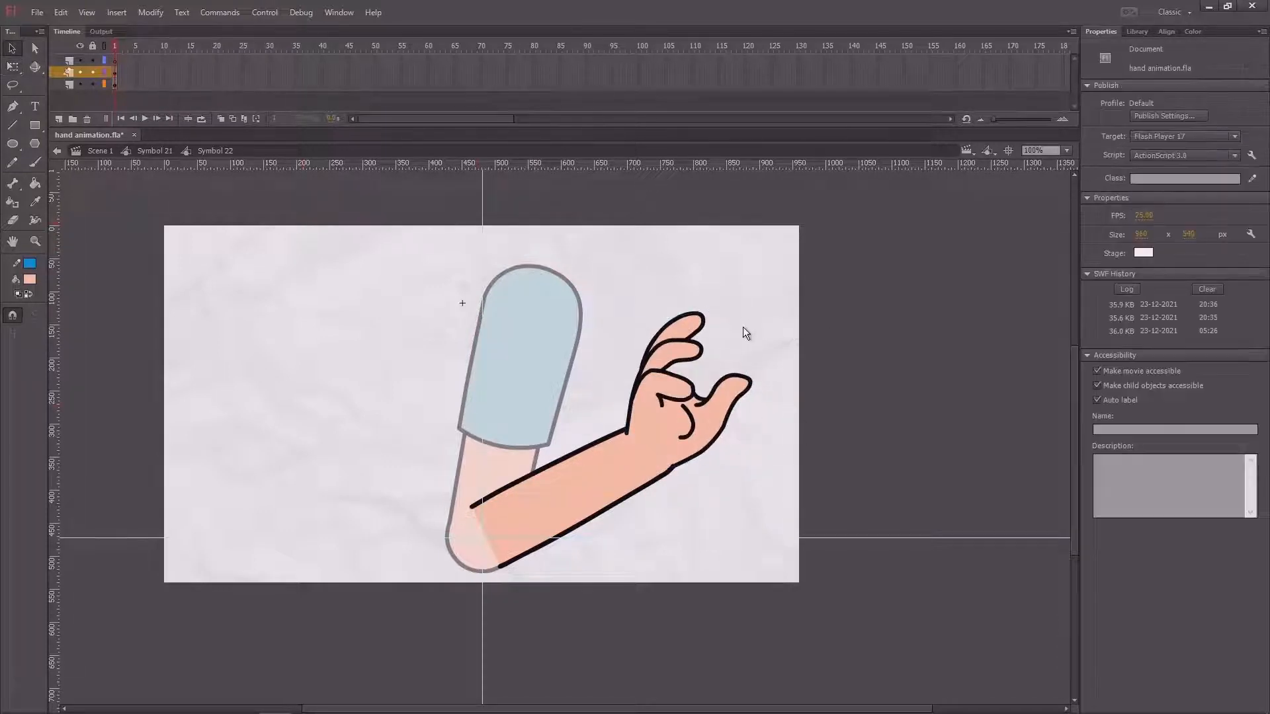
# Open the hand symbol for editing inside the forearm-and-hand symbol.
pyautogui.click(684, 404)
pyautogui.doubleClick(684, 397)
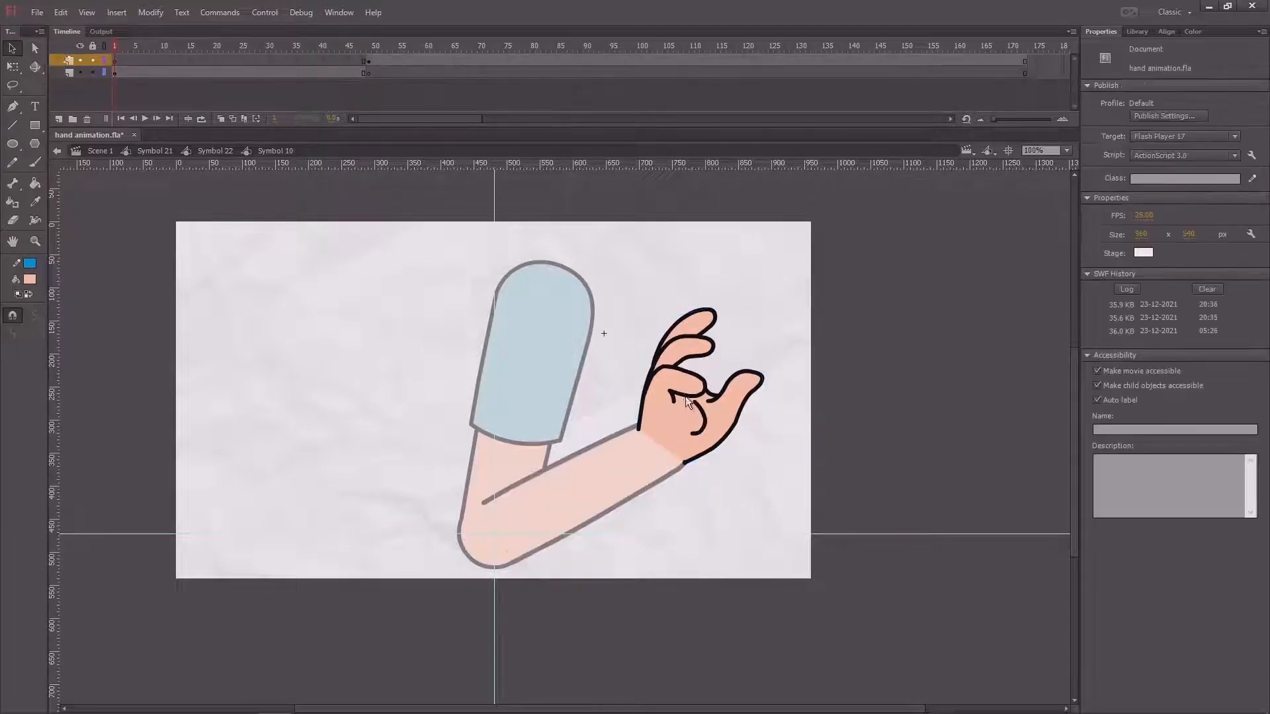
# Scrub the hand symbol's timeline around its second keyframe to check the pose change, and return to Scene 1.
pyautogui.moveTo(350, 54); pyautogui.dragTo(372, 72)
pyautogui.doubleClick(230, 227)
pyautogui.doubleClick(157, 269)
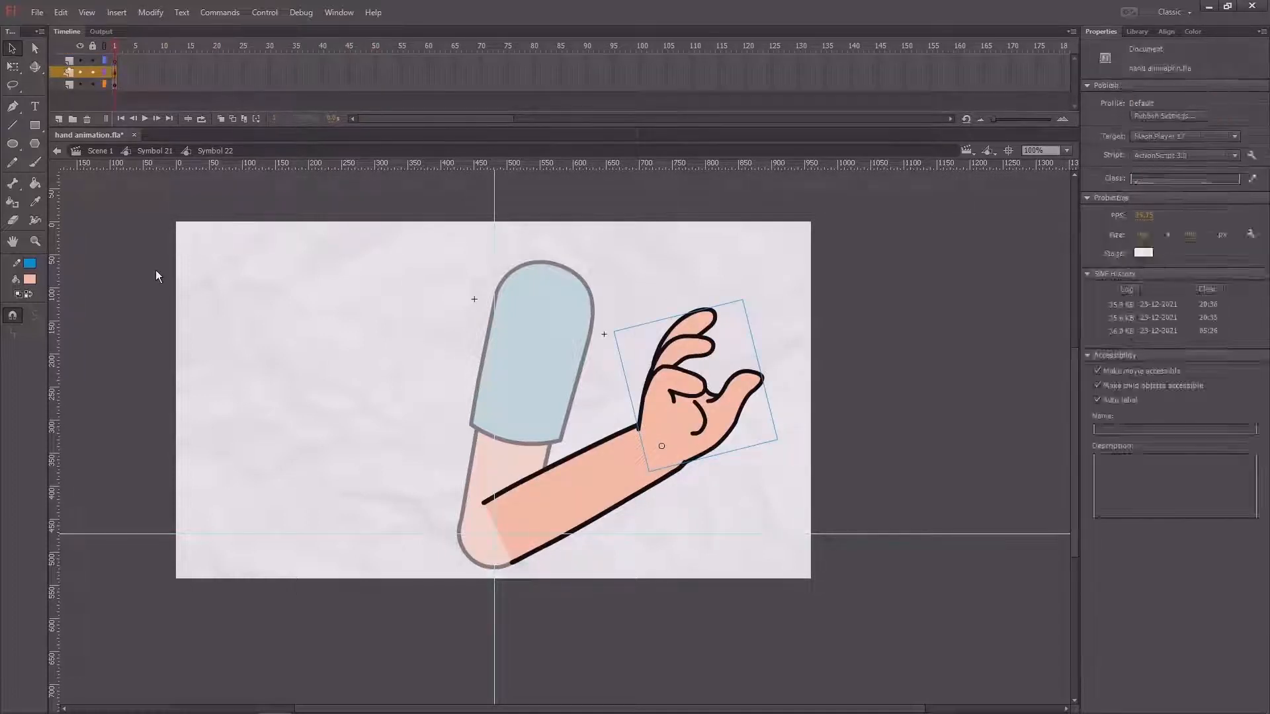
pyautogui.doubleClick(148, 286)
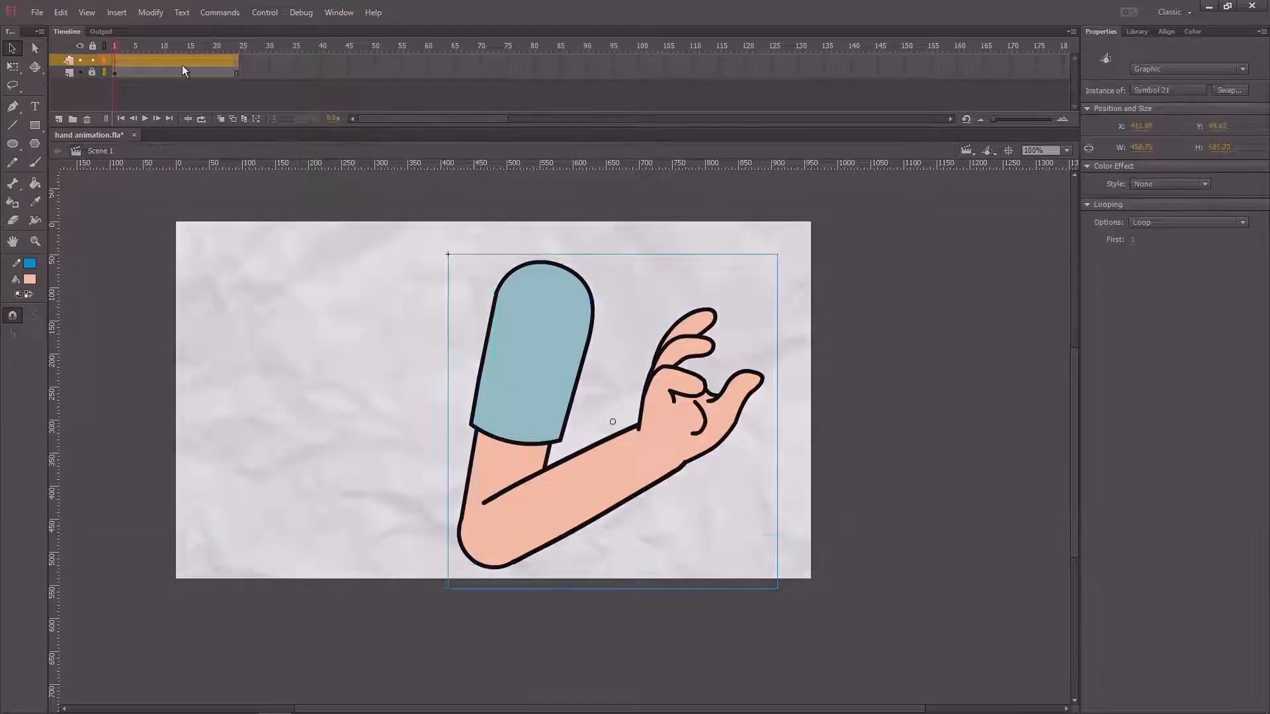
# Open the arm symbol and its nested forearm-and-hand symbol, and inspect the hand and forearm as separate instances.
pyautogui.doubleClick(689, 431)
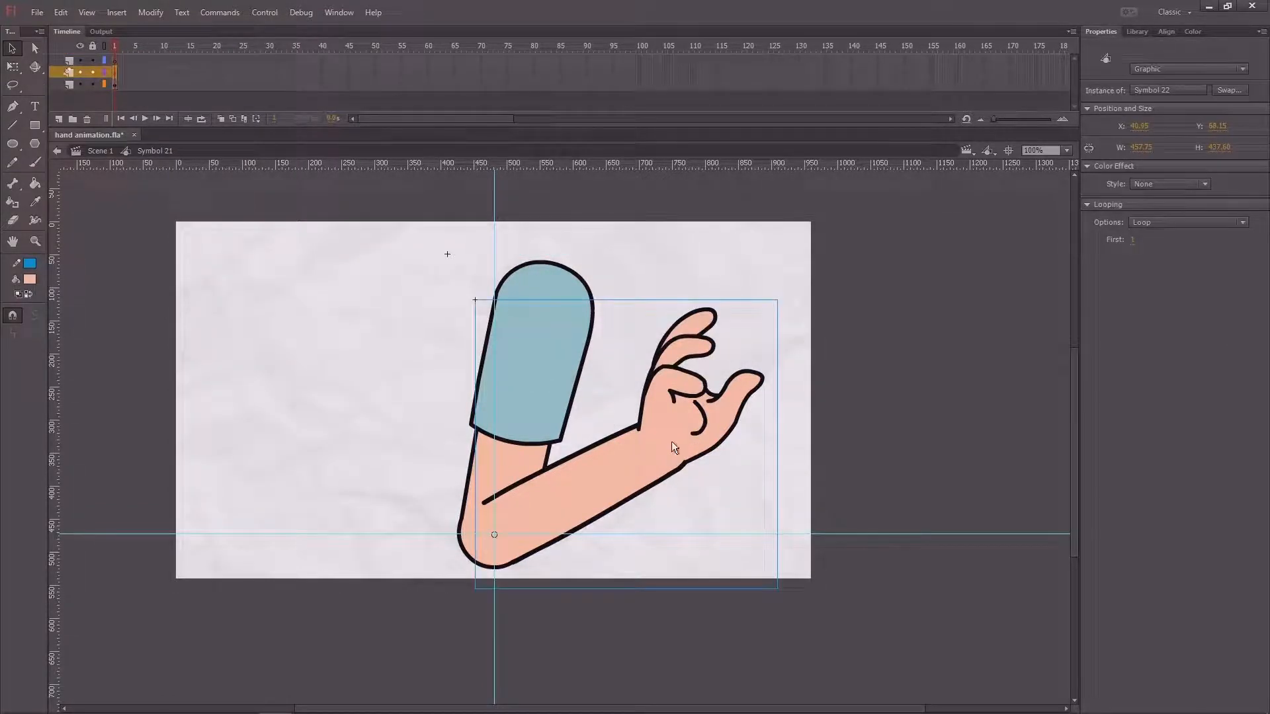
pyautogui.doubleClick(684, 427)
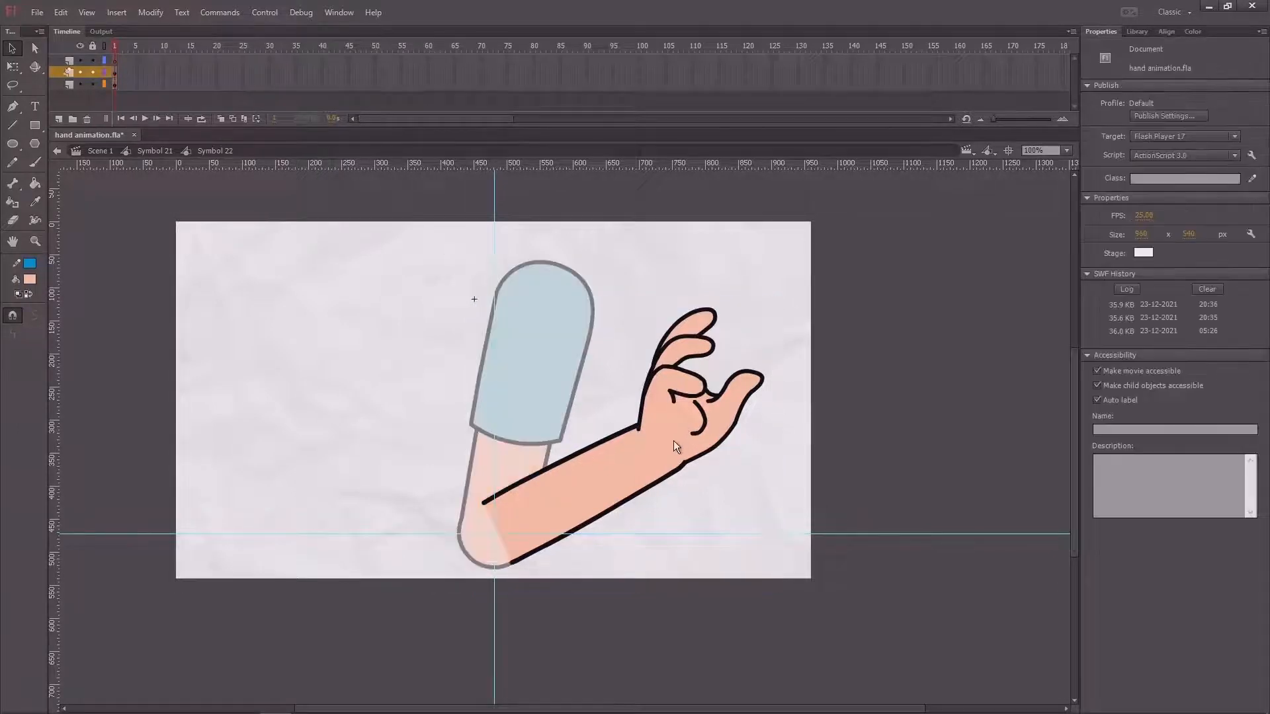
pyautogui.click(673, 441)
pyautogui.click(616, 470)
pyautogui.click(677, 433)
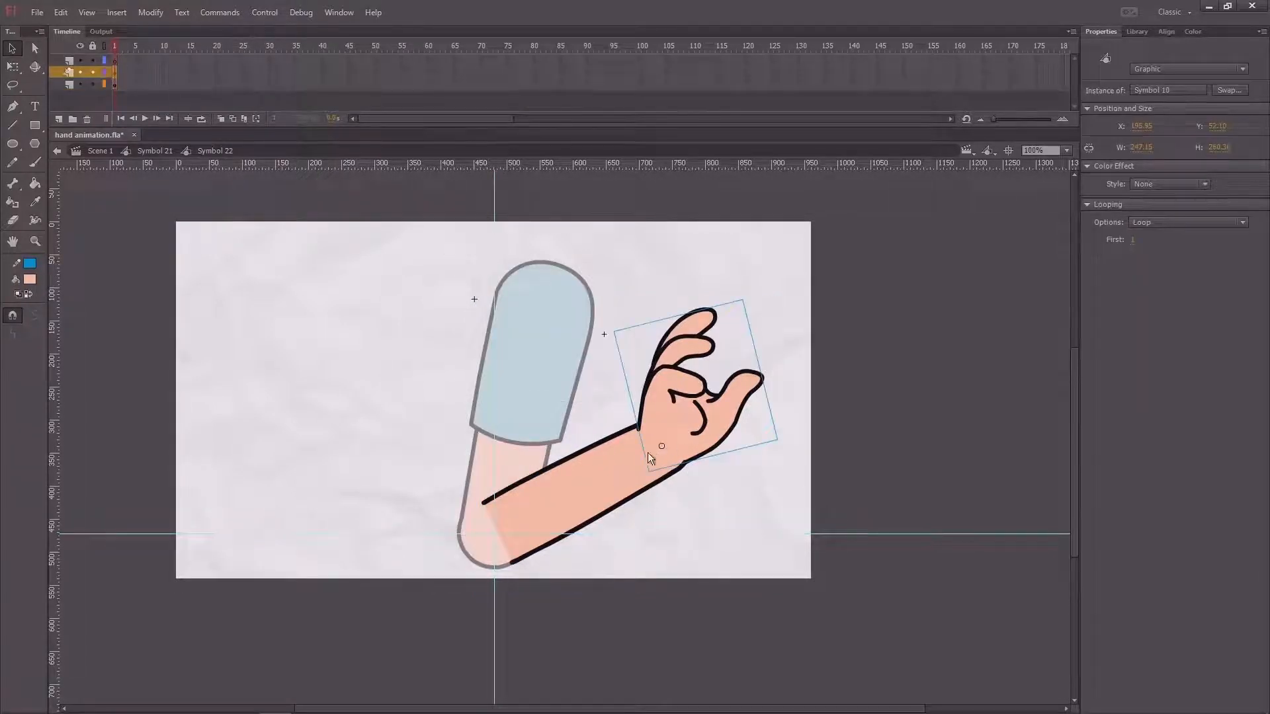
pyautogui.click(619, 470)
pyautogui.click(681, 423)
# Open the hand symbol, play its animation, and return to the arm symbol's timeline.
pyautogui.doubleClick(705, 419)
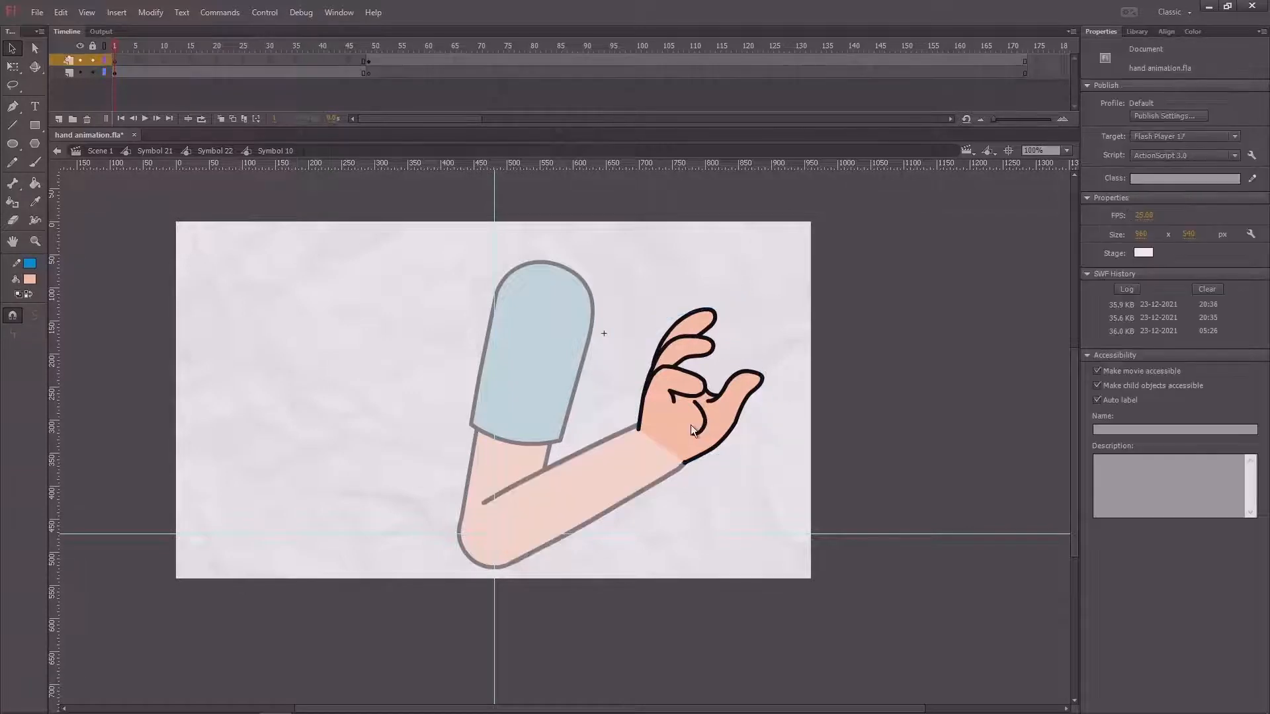
pyautogui.press('Return')
pyautogui.doubleClick(148, 231)
pyautogui.doubleClick(127, 268)
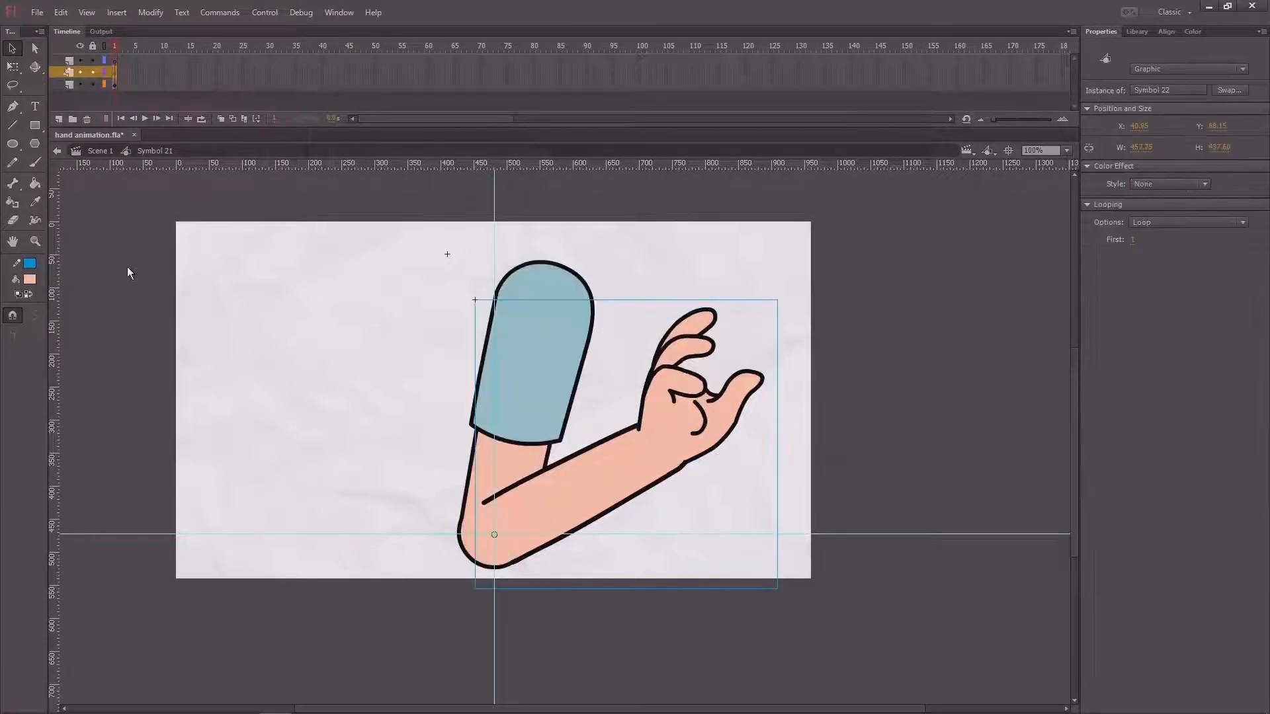
# Extend all three layers of the arm symbol to frame 25.
pyautogui.moveTo(801, 271); pyautogui.dragTo(450, 536)
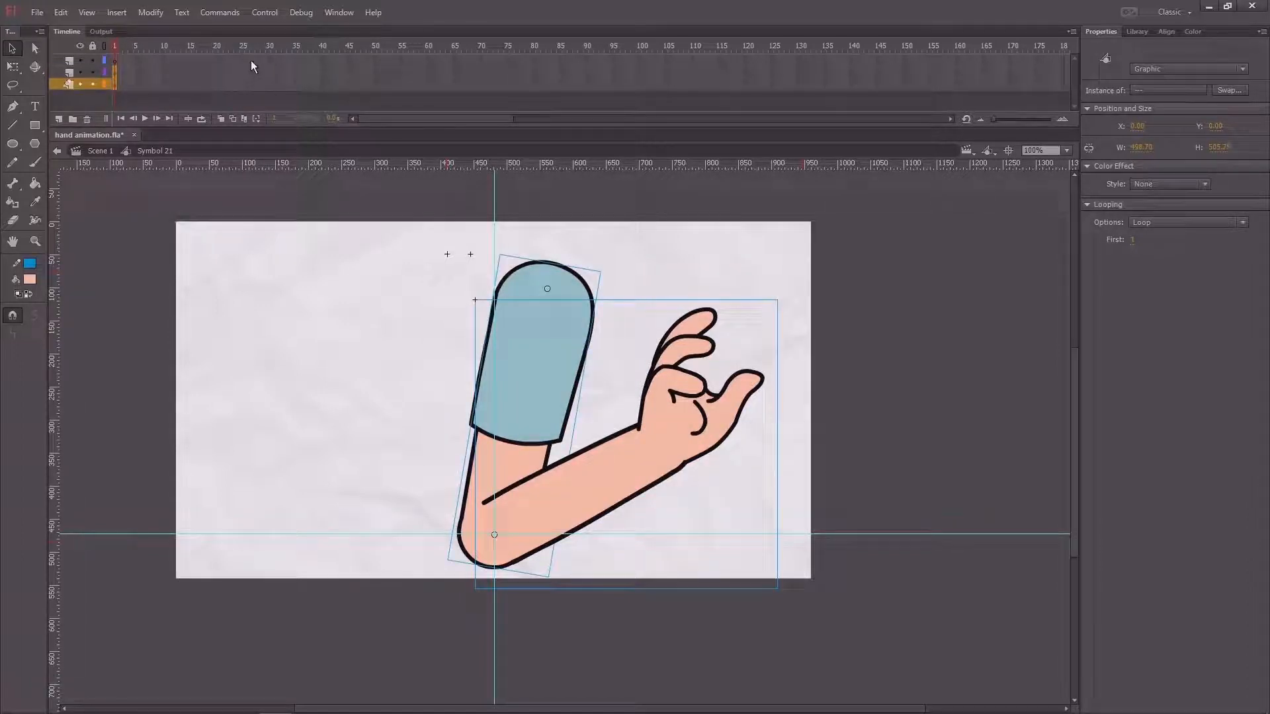
pyautogui.moveTo(242, 63); pyautogui.dragTo(239, 100)
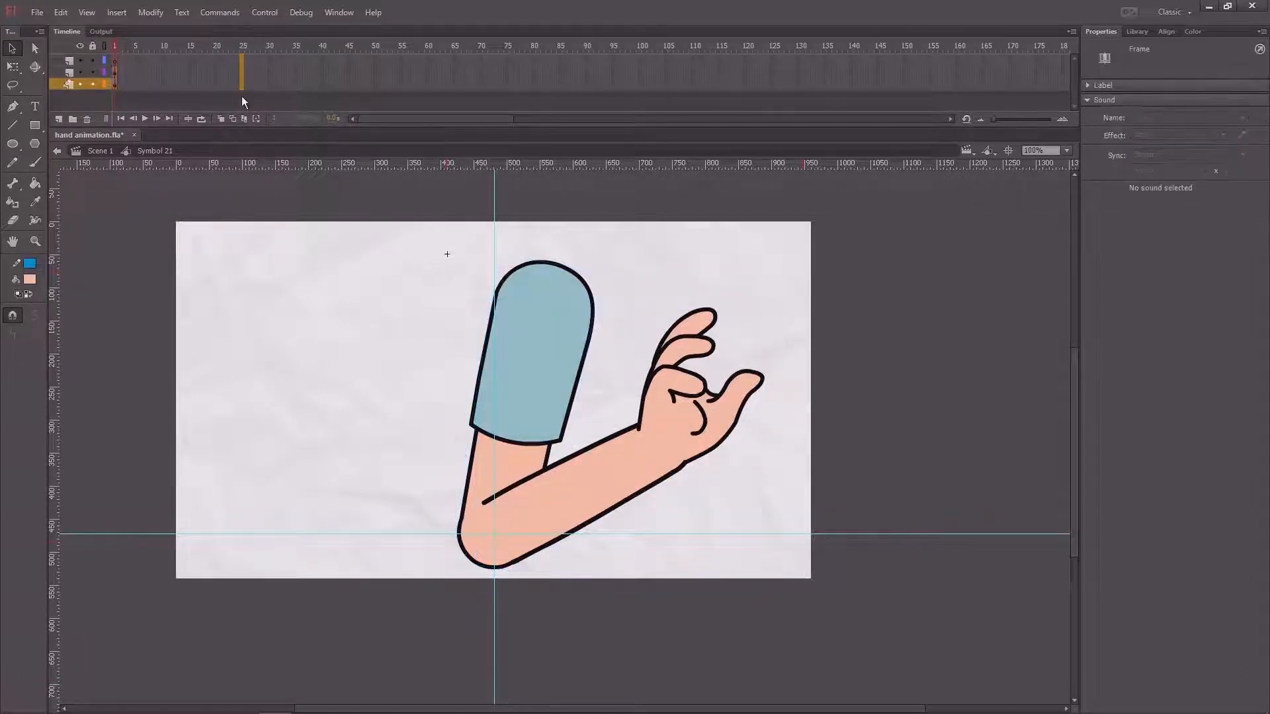
pyautogui.click(260, 104)
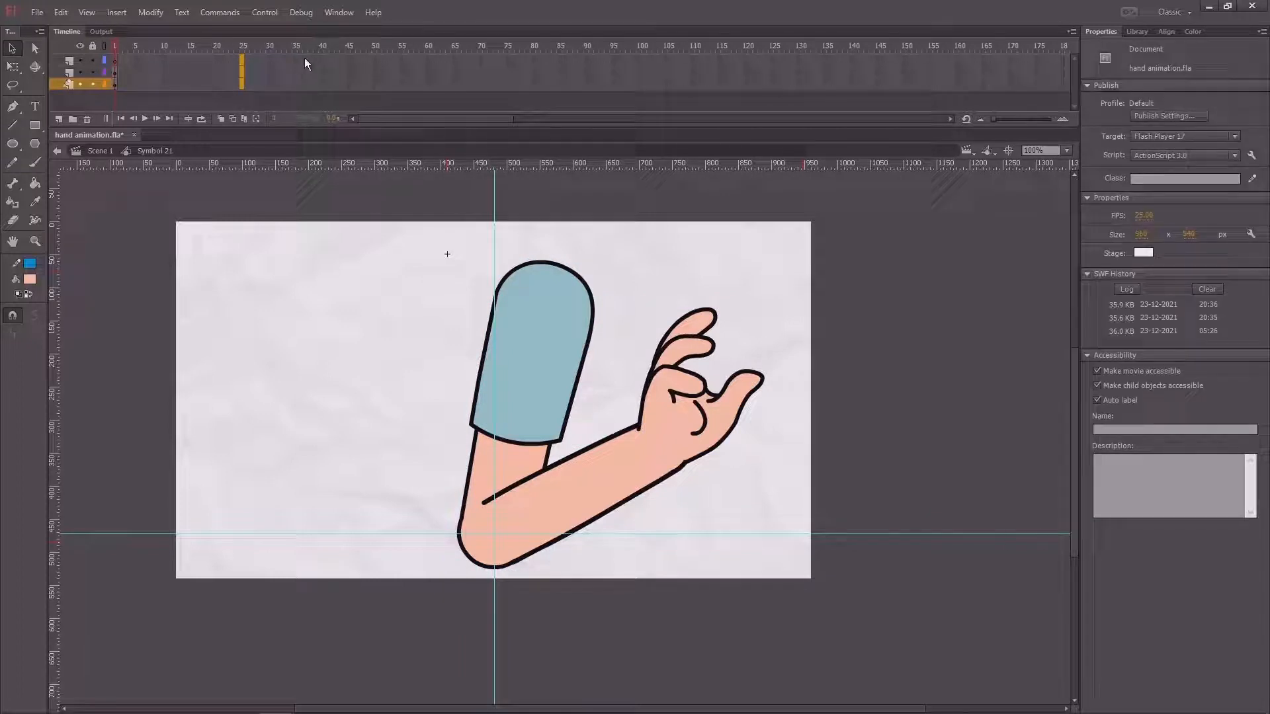
pyautogui.press('F5')
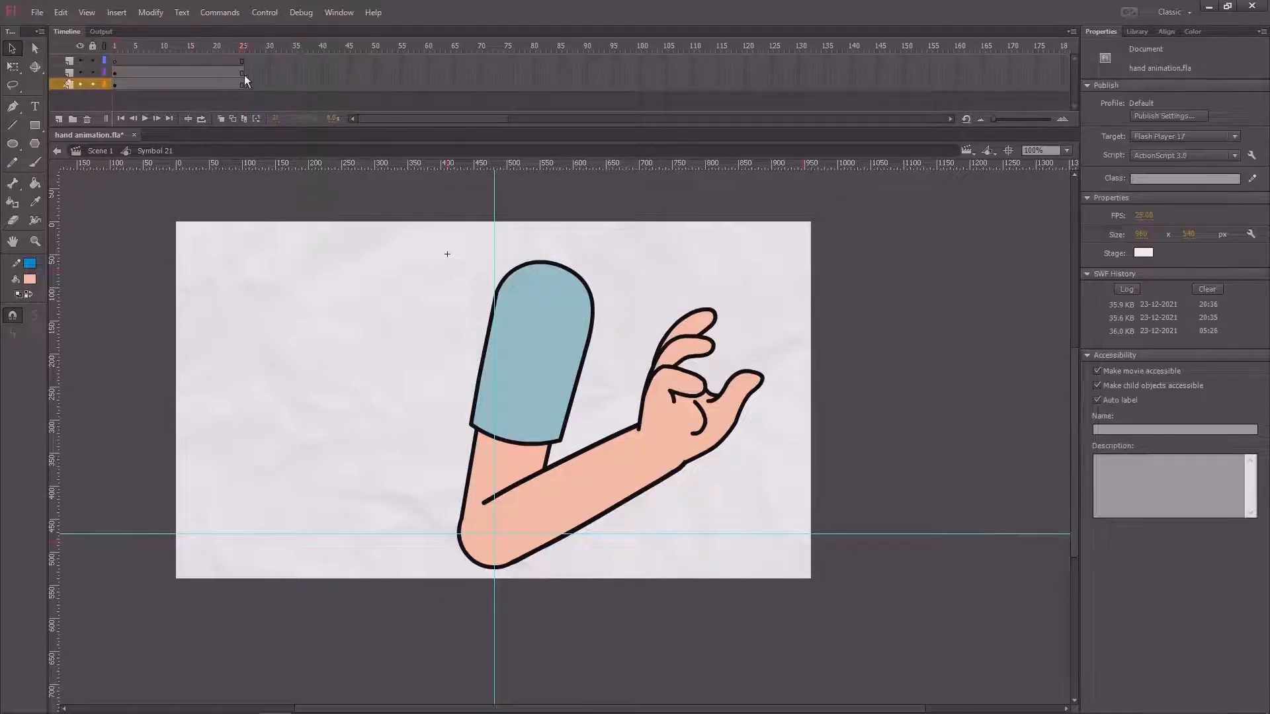
# Insert keyframes at frames 5 and 15 on the upper-arm and forearm-and-hand layers.
pyautogui.moveTo(244, 74); pyautogui.dragTo(82, 75)
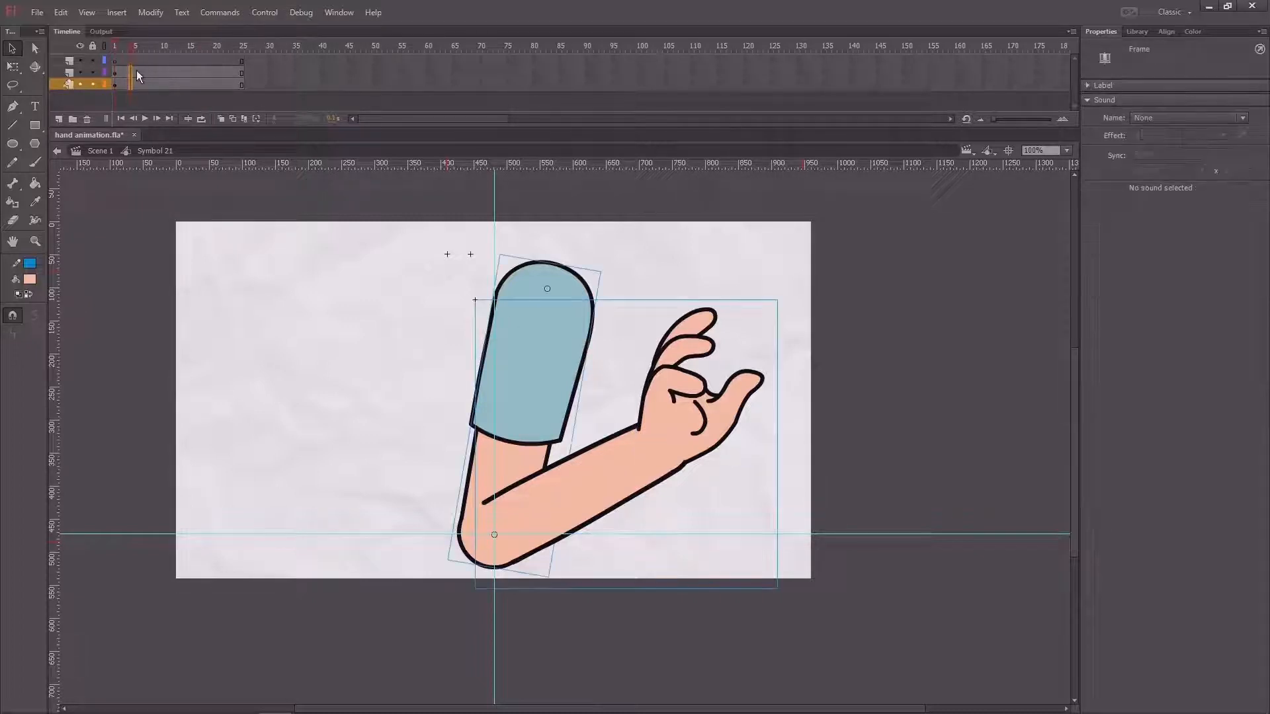
pyautogui.moveTo(136, 71); pyautogui.dragTo(195, 46)
pyautogui.press('F6')
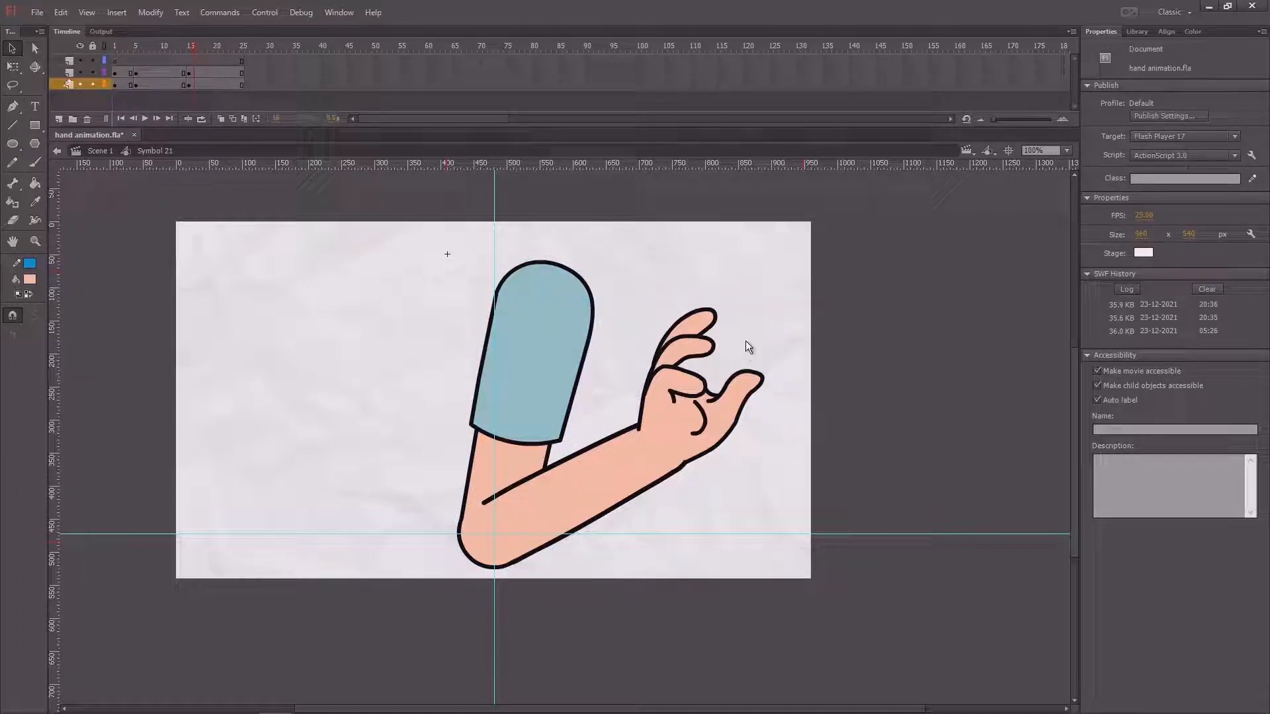
# At frame 15, rotate the forearm-and-hand symbol around the elbow so it swings to the opposite side of the upper arm.
pyautogui.press('q')
pyautogui.click(696, 388)
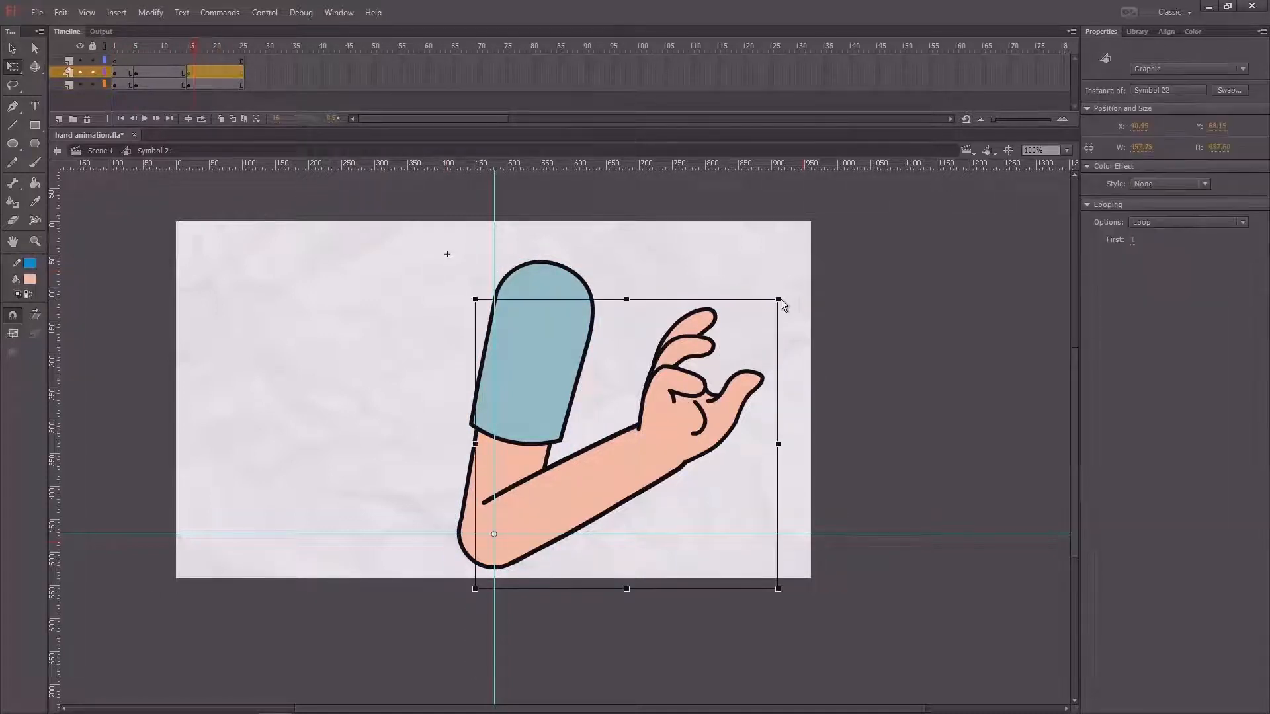
pyautogui.moveTo(783, 298); pyautogui.dragTo(225, 312)
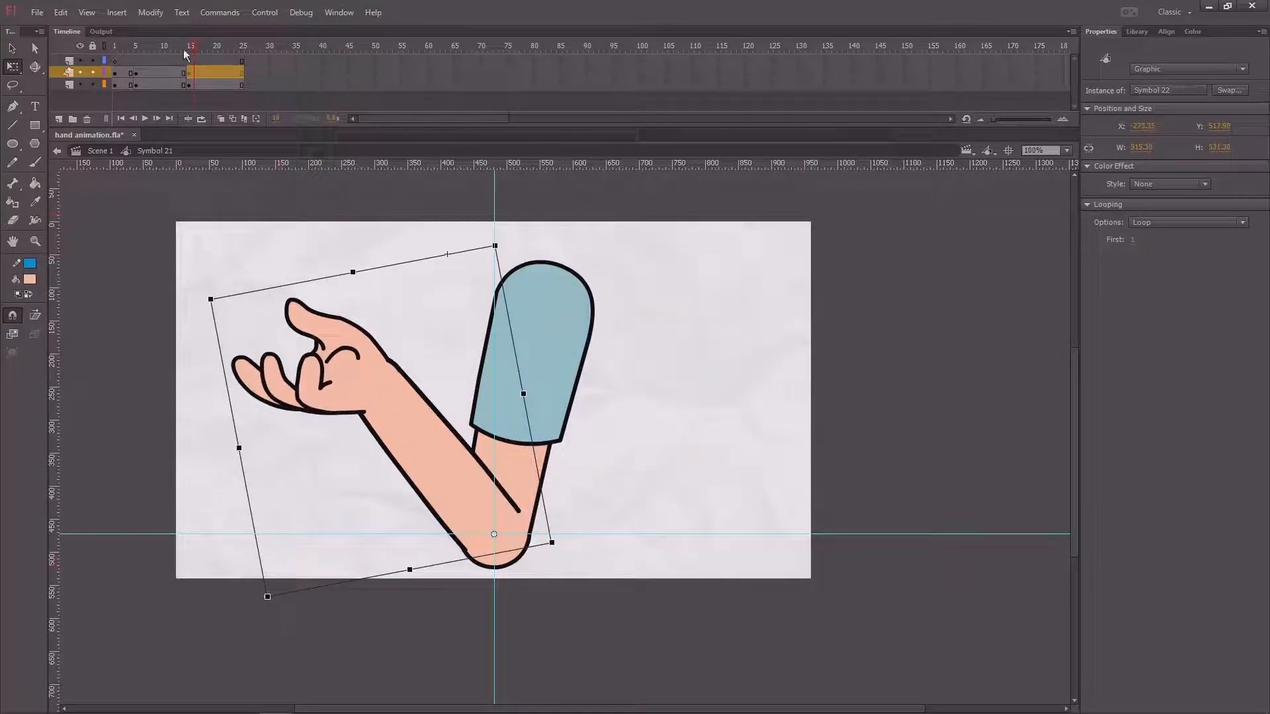
# Rotate the whole arm at frame 15 slightly clockwise around the shoulder, and scrub the frames to compare the poses.
pyautogui.moveTo(188, 48)
pyautogui.mouseDown()
pyautogui.moveTo(134, 62)
pyautogui.moveTo(205, 62)
pyautogui.moveTo(156, 64)
pyautogui.moveTo(188, 65)
pyautogui.mouseUp()
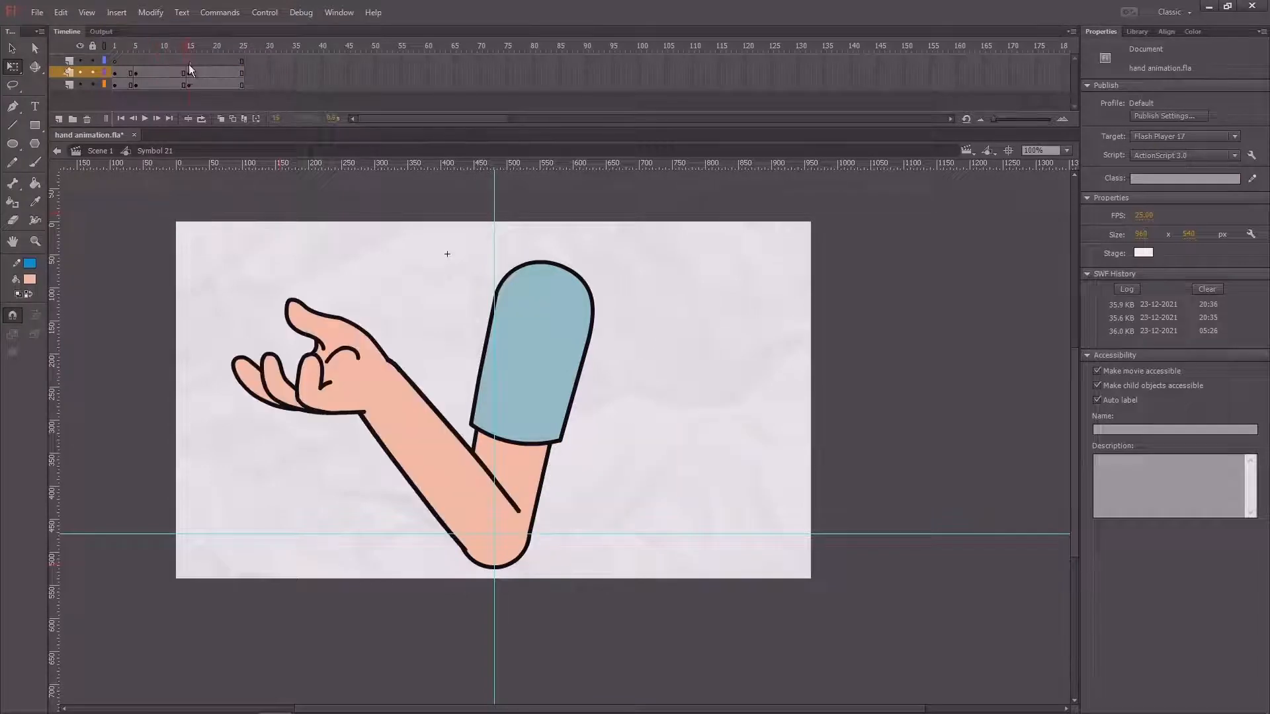
pyautogui.click(500, 415)
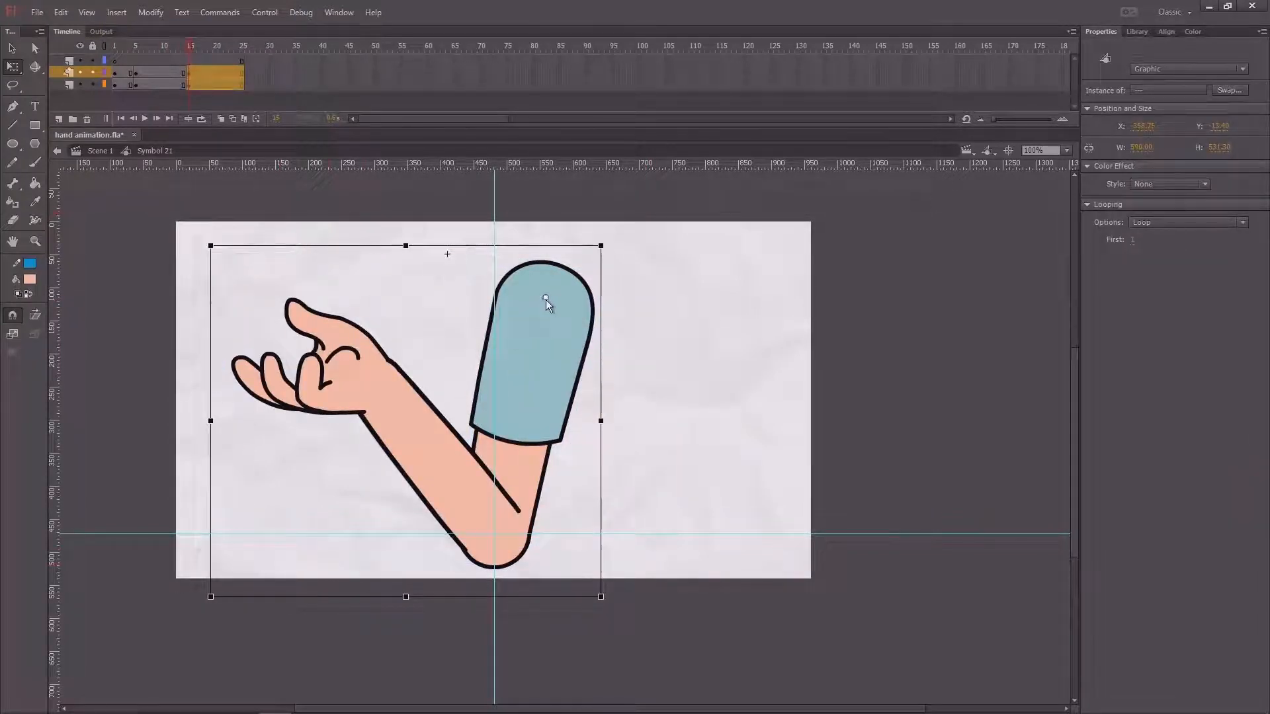
pyautogui.moveTo(605, 600); pyautogui.dragTo(583, 609)
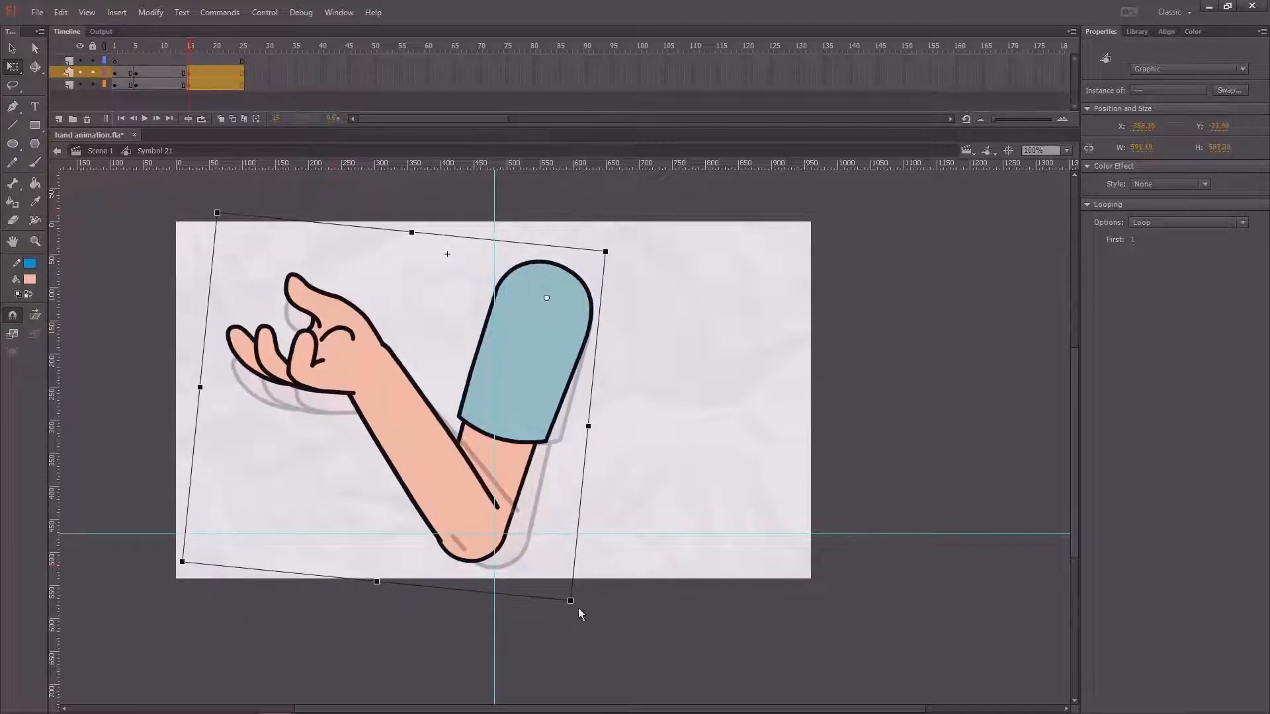
pyautogui.click(178, 53)
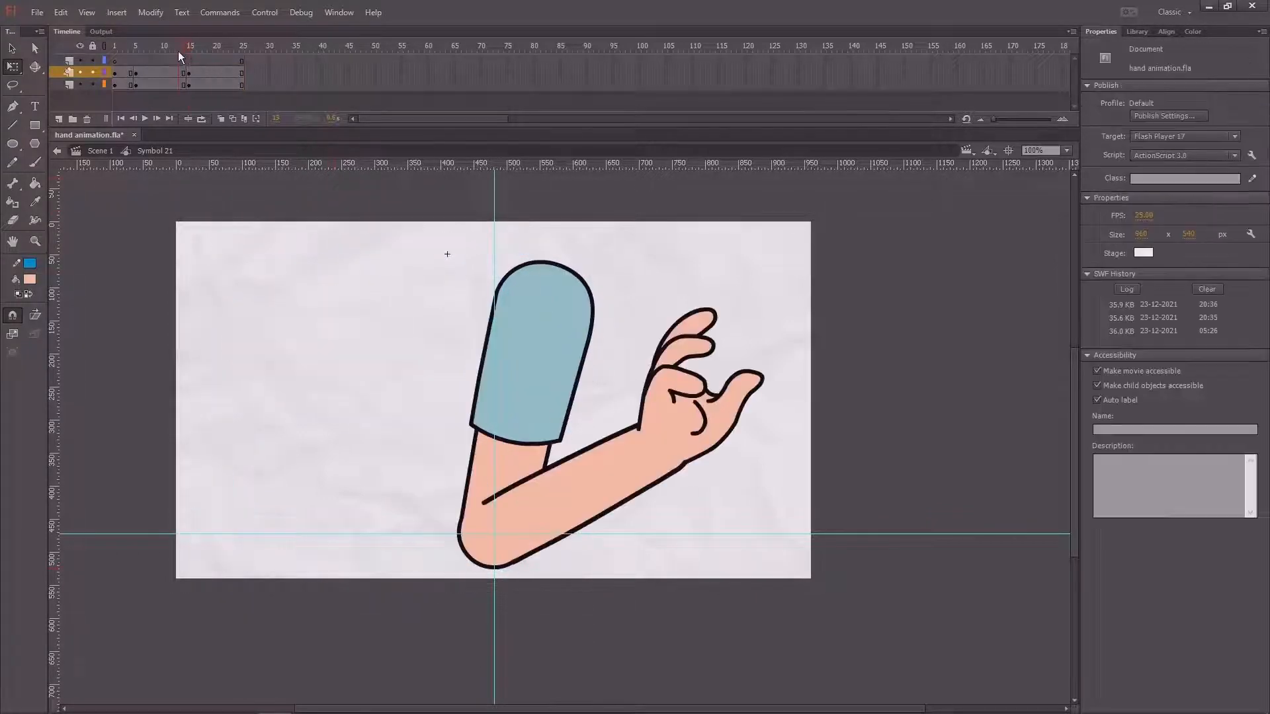
pyautogui.moveTo(178, 51); pyautogui.dragTo(201, 68)
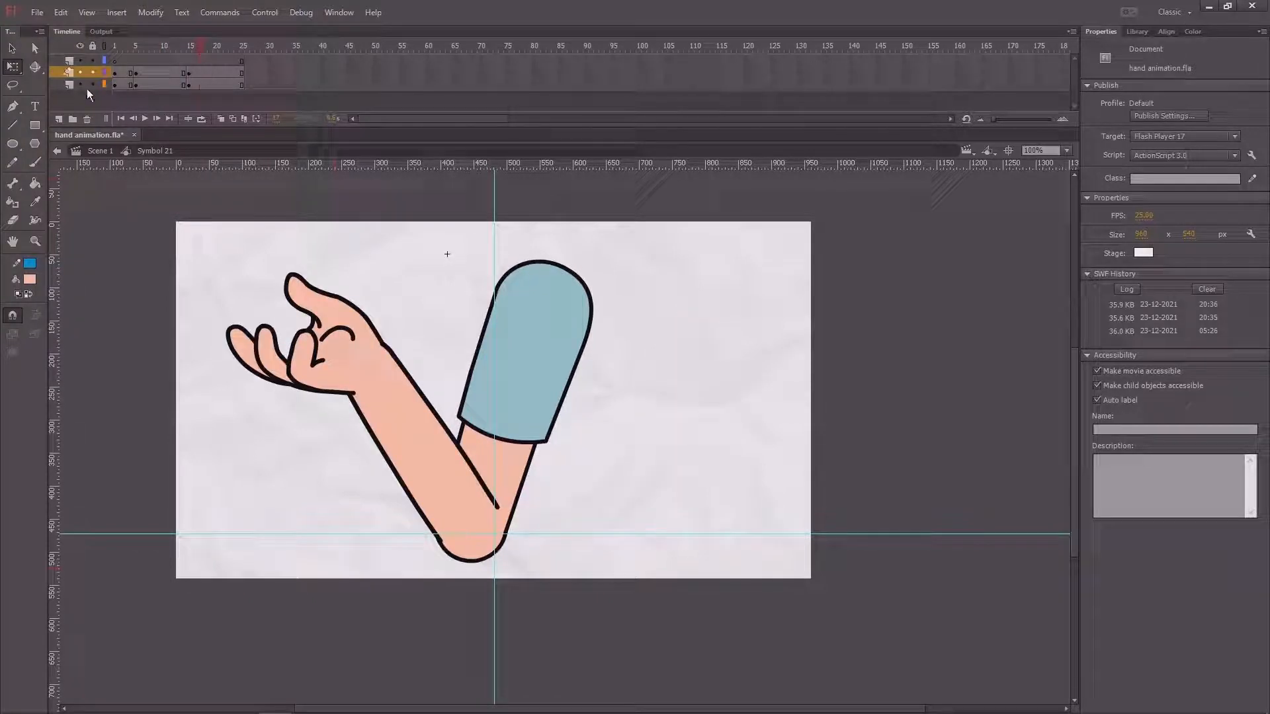
# Create classic tweens across the frames of both arm layers with Sync enabled.
pyautogui.moveTo(120, 76); pyautogui.dragTo(240, 88)
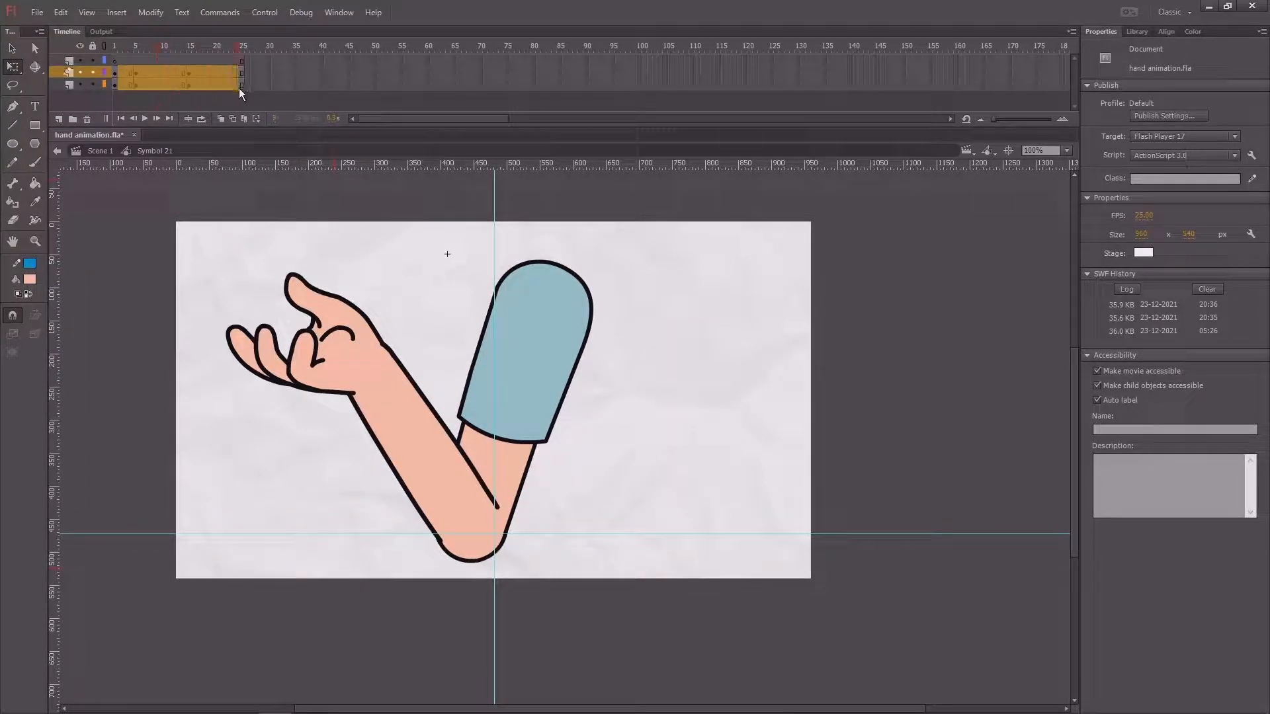
pyautogui.rightClick(225, 85)
pyautogui.click(264, 123)
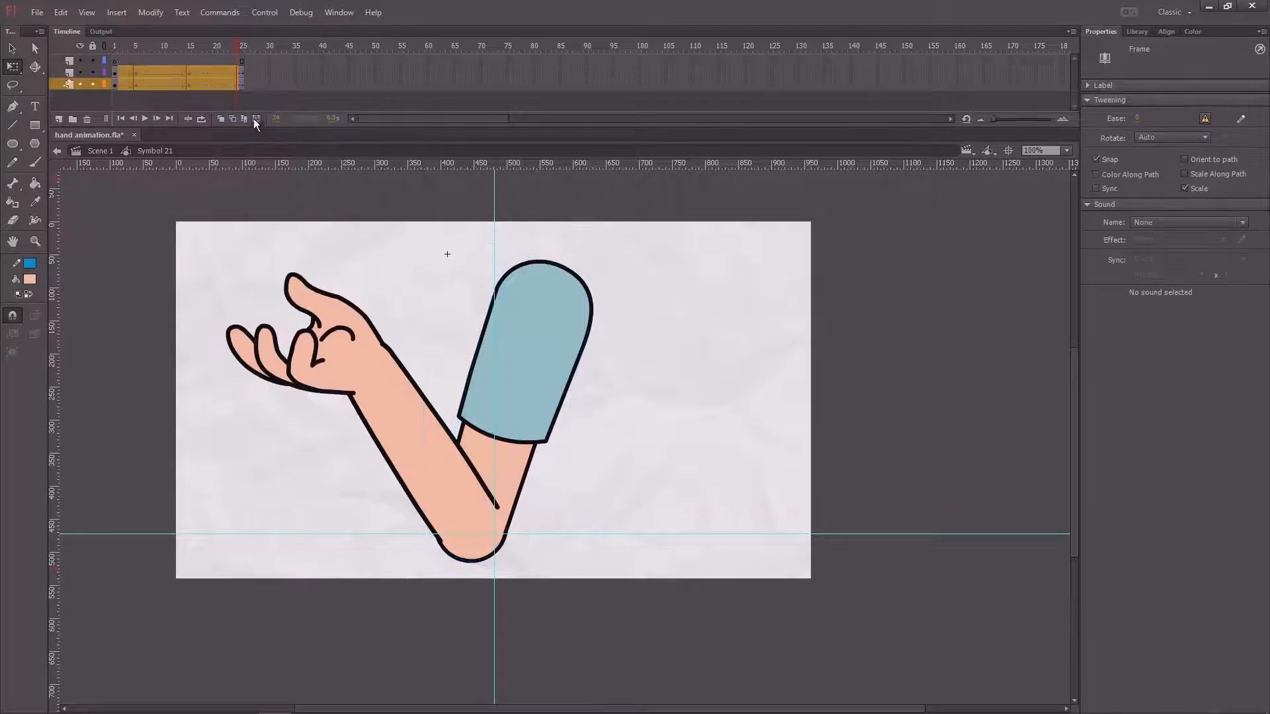
pyautogui.click(1097, 189)
# Apply ease-out to both layers' tweens between frames 5 and 15, and play the animation.
pyautogui.click(194, 67)
pyautogui.moveTo(143, 61); pyautogui.dragTo(173, 84)
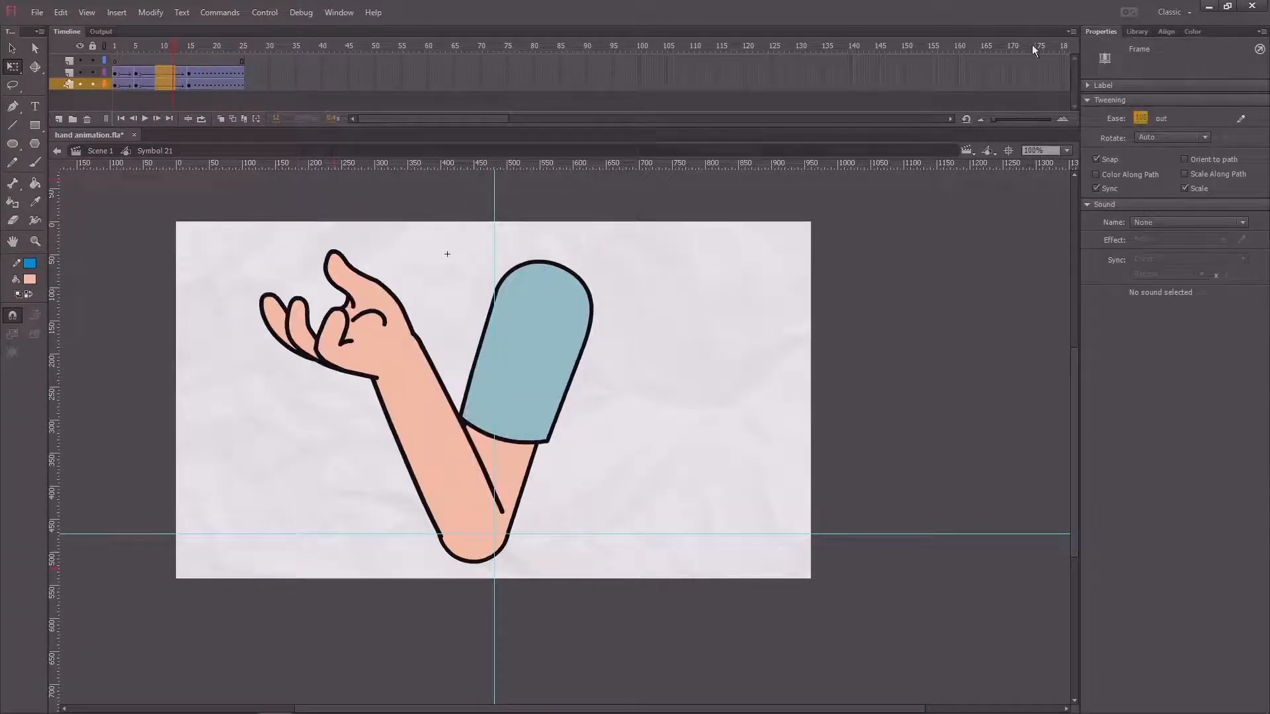
pyautogui.press('Return')
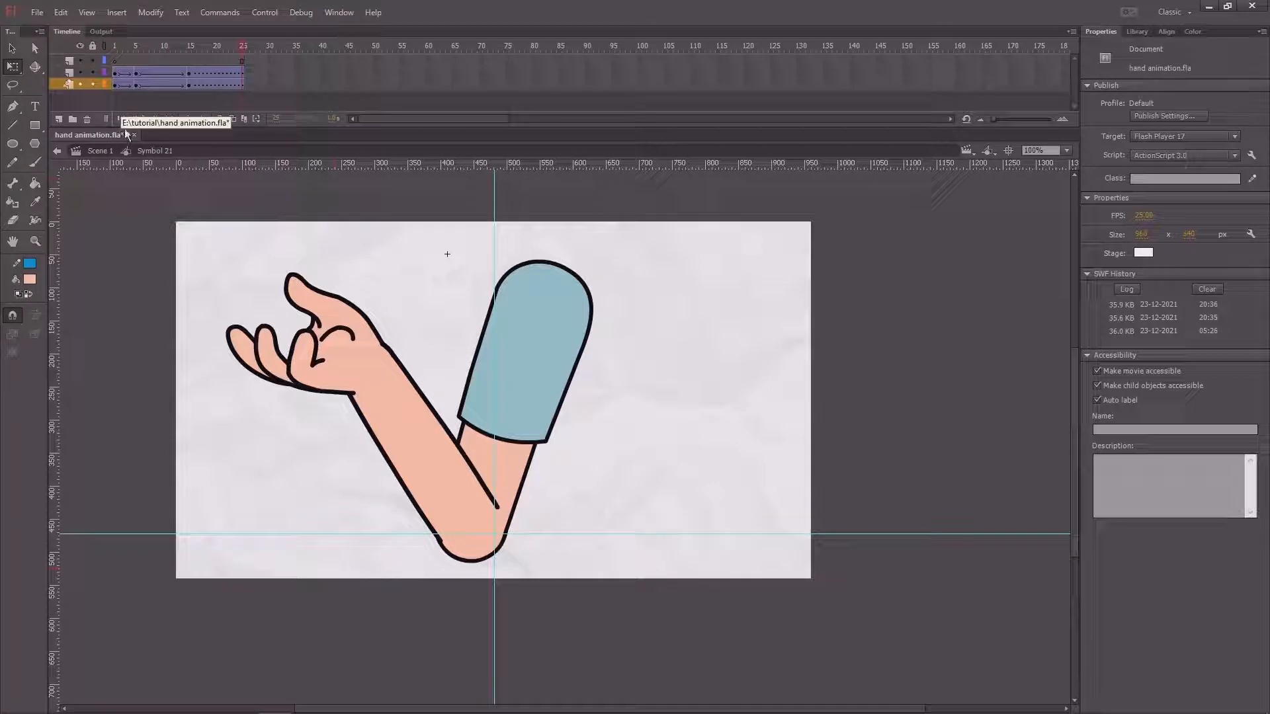
# Save the file and open the forearm-and-hand symbol for editing from frame 1.
pyautogui.click(114, 47)
pyautogui.hotkey('ctrl', 's')
pyautogui.press('v')
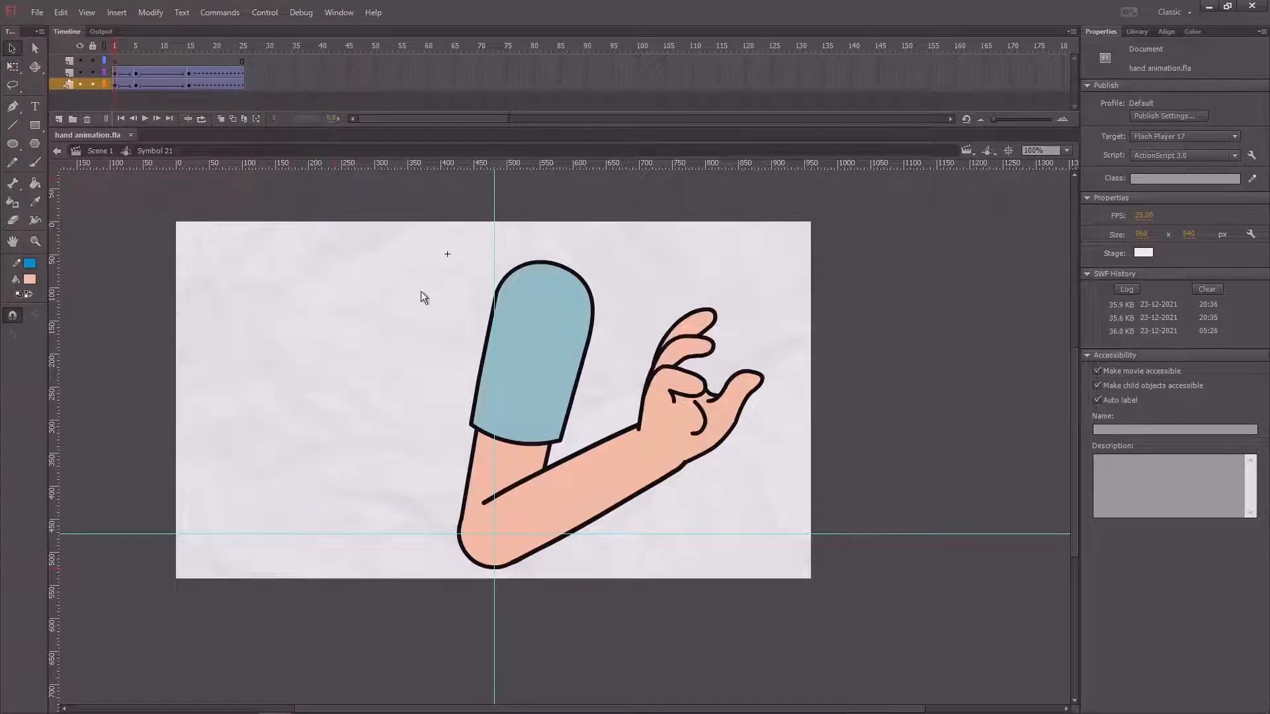
pyautogui.click(650, 415)
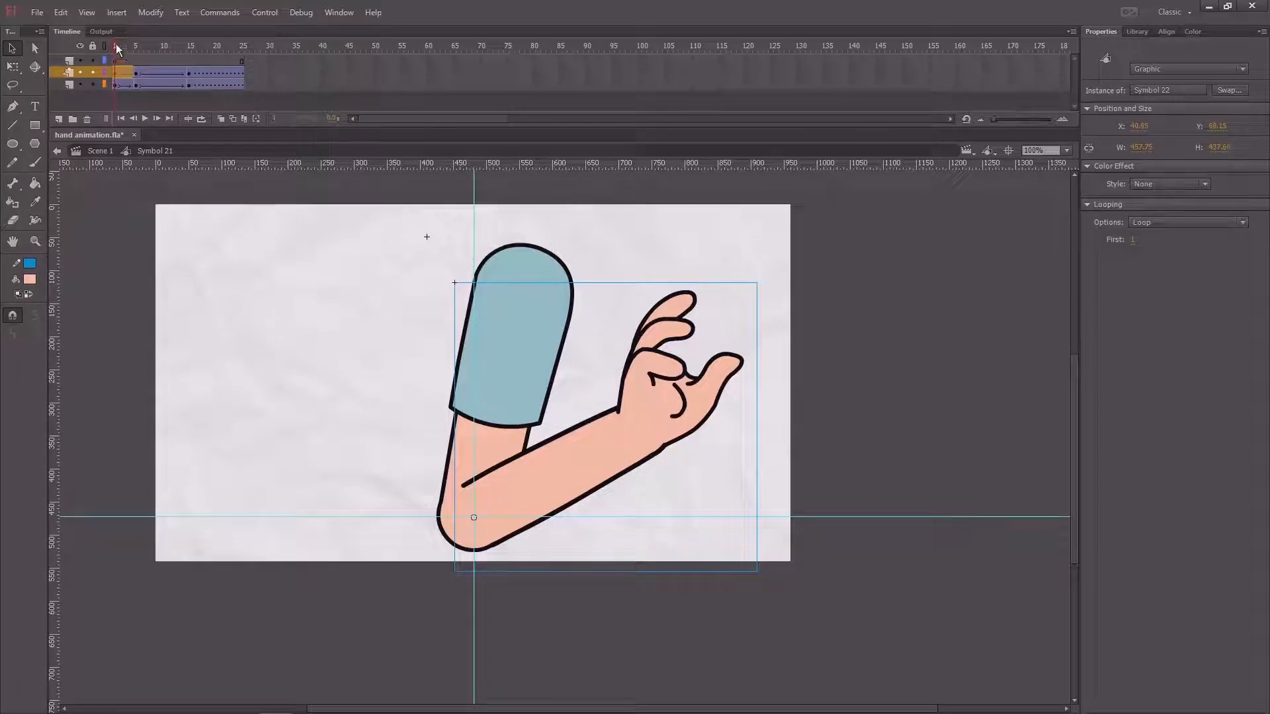
pyautogui.doubleClick(645, 390)
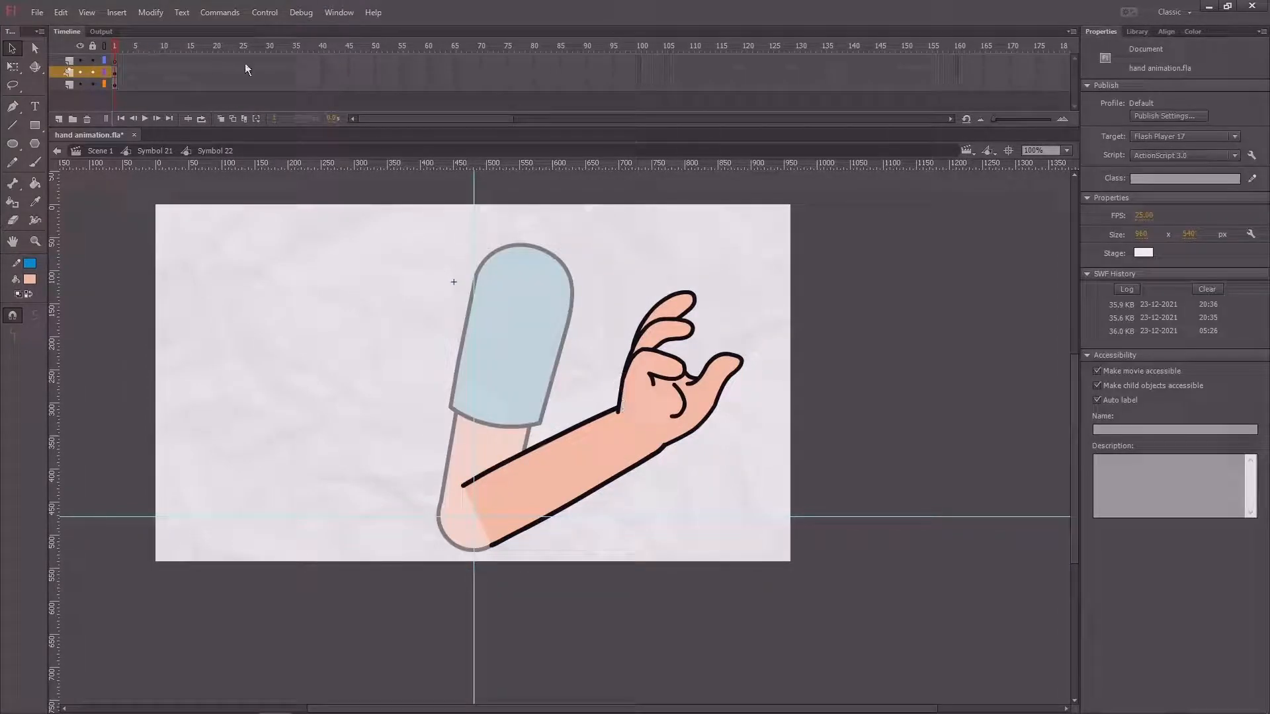
# Extend all layers of the forearm-and-hand symbol to frame 25.
pyautogui.moveTo(243, 61); pyautogui.dragTo(249, 92)
pyautogui.press('F5')
pyautogui.click(119, 47)
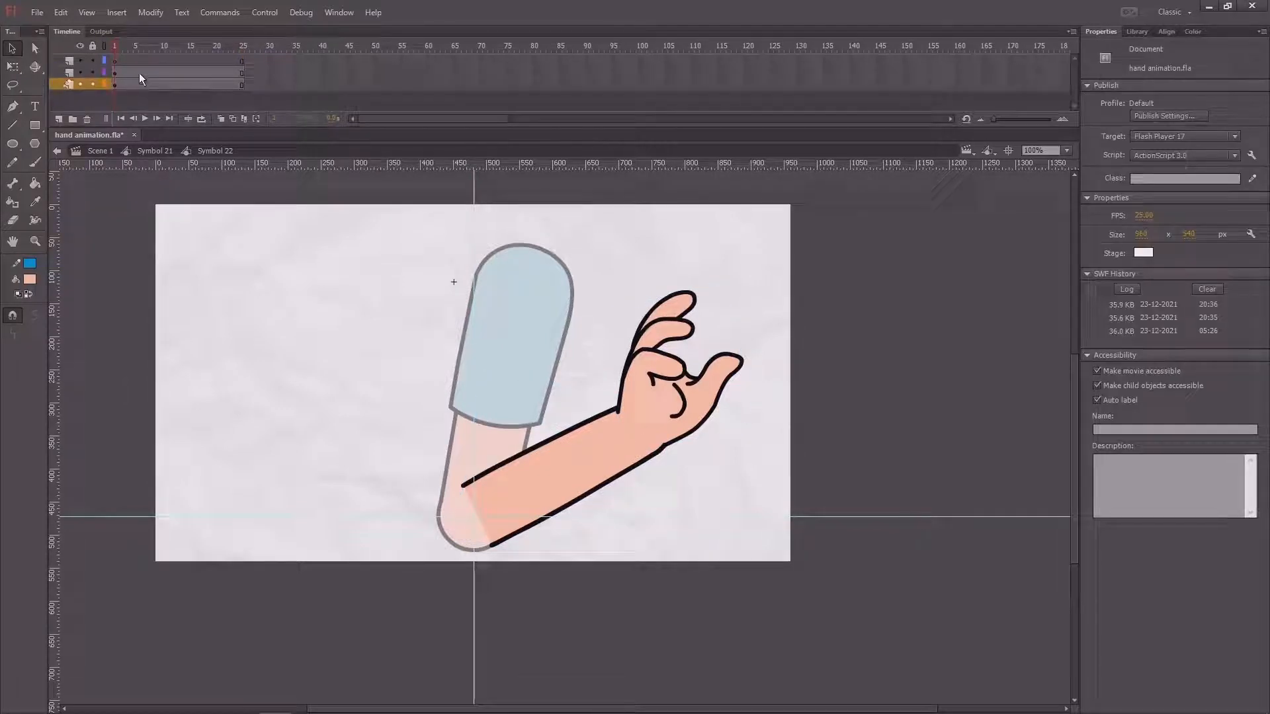
# Insert keyframes at frames 5, 10 and 15 on the hand and forearm layers.
pyautogui.press('F6')
pyautogui.moveTo(136, 73); pyautogui.dragTo(189, 85)
pyautogui.press('F6')
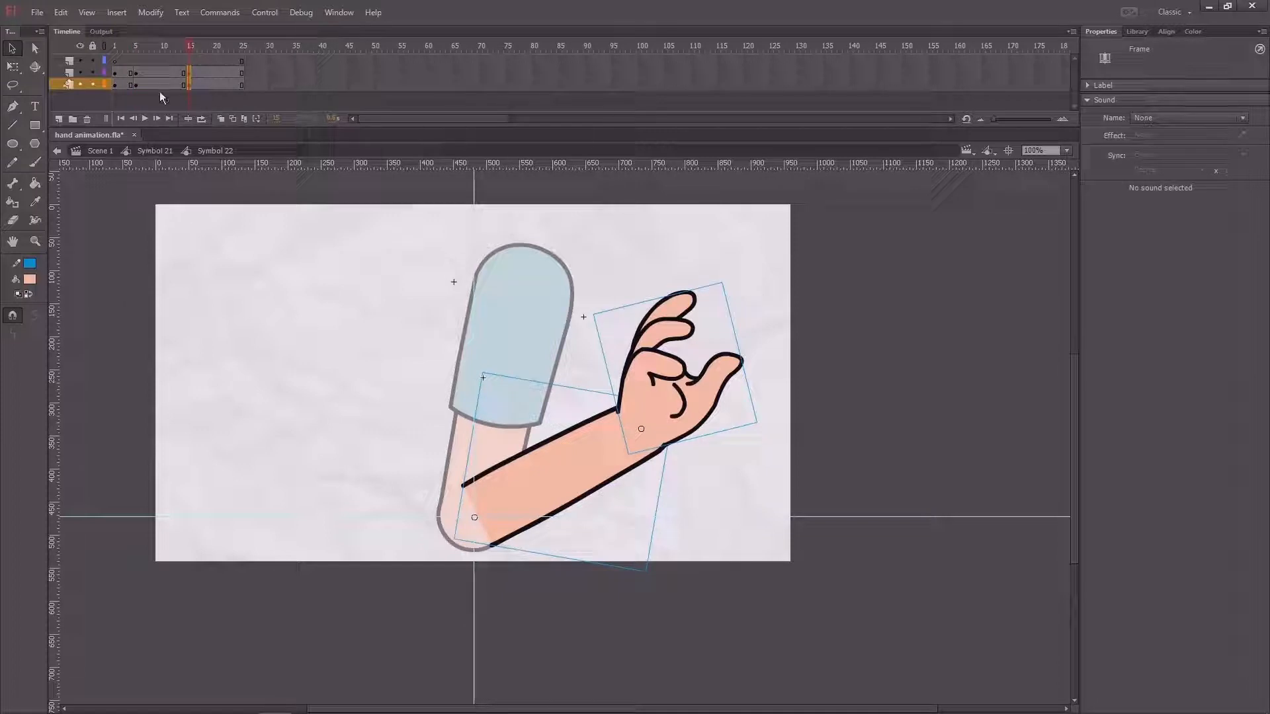
pyautogui.click(135, 46)
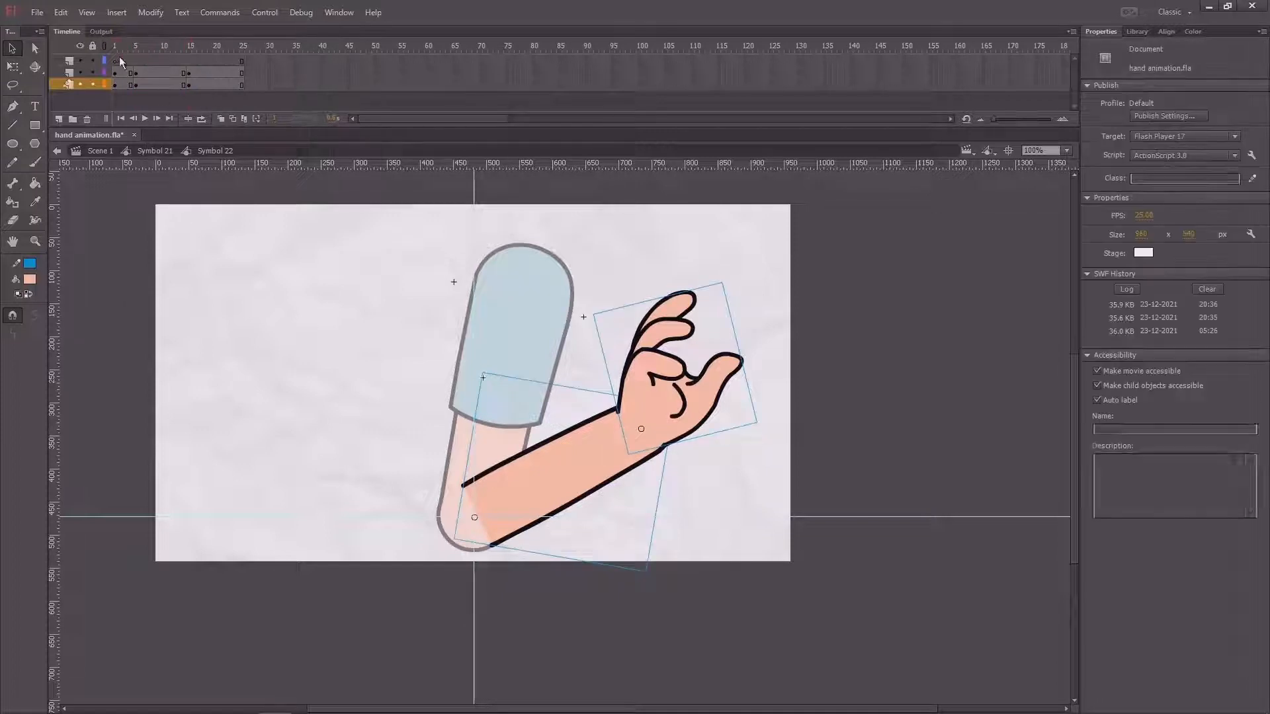
pyautogui.click(161, 84)
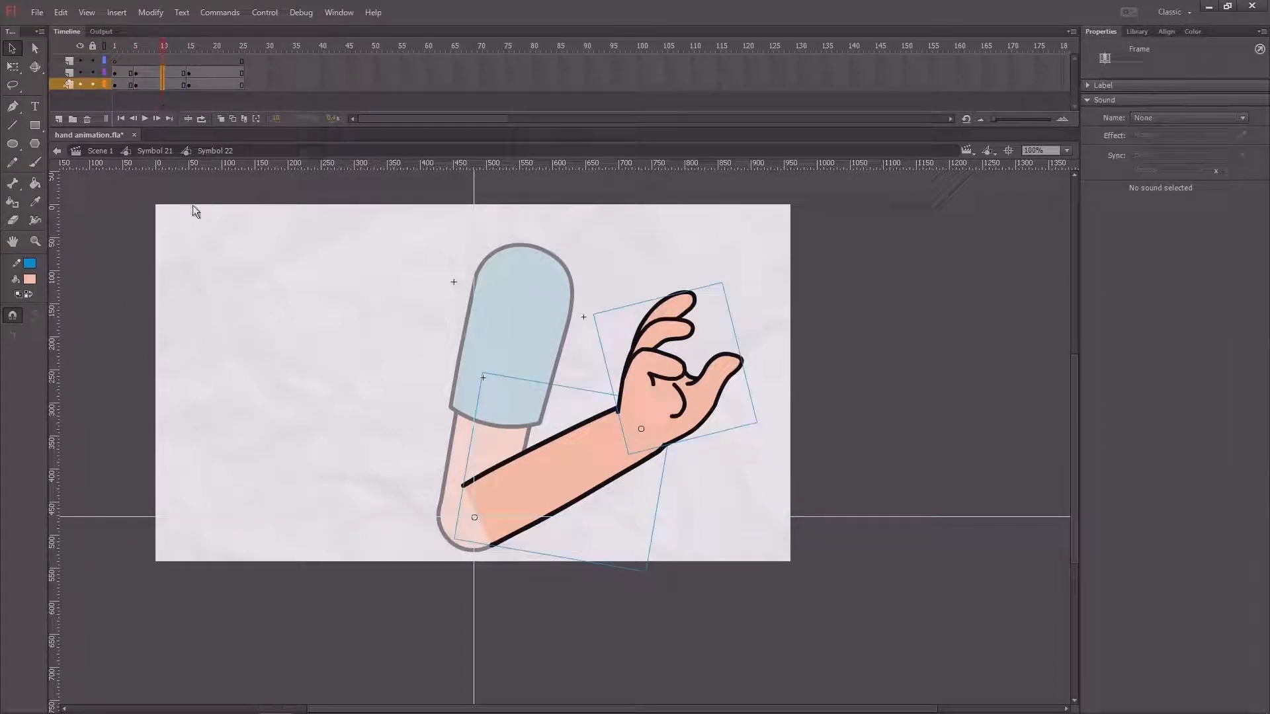
pyautogui.click(200, 243)
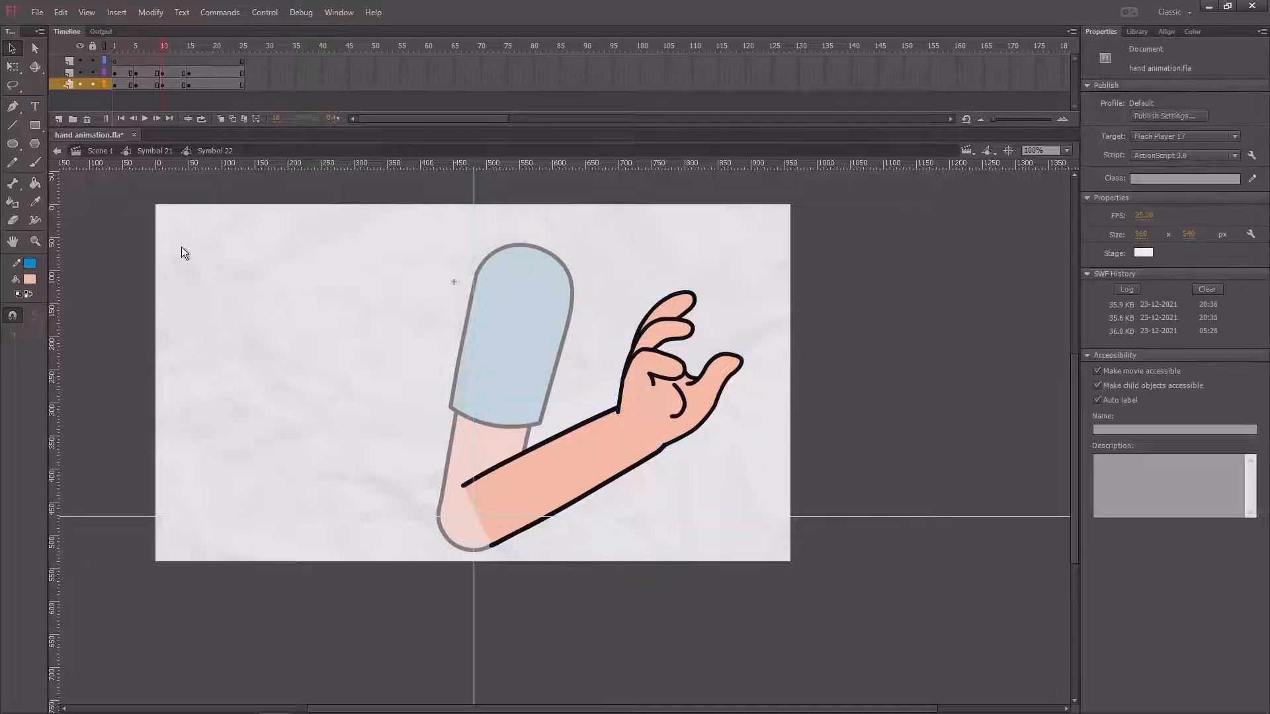
# At frame 10, rotate the hand clockwise around the wrist so that it bends downward.
pyautogui.click(663, 325)
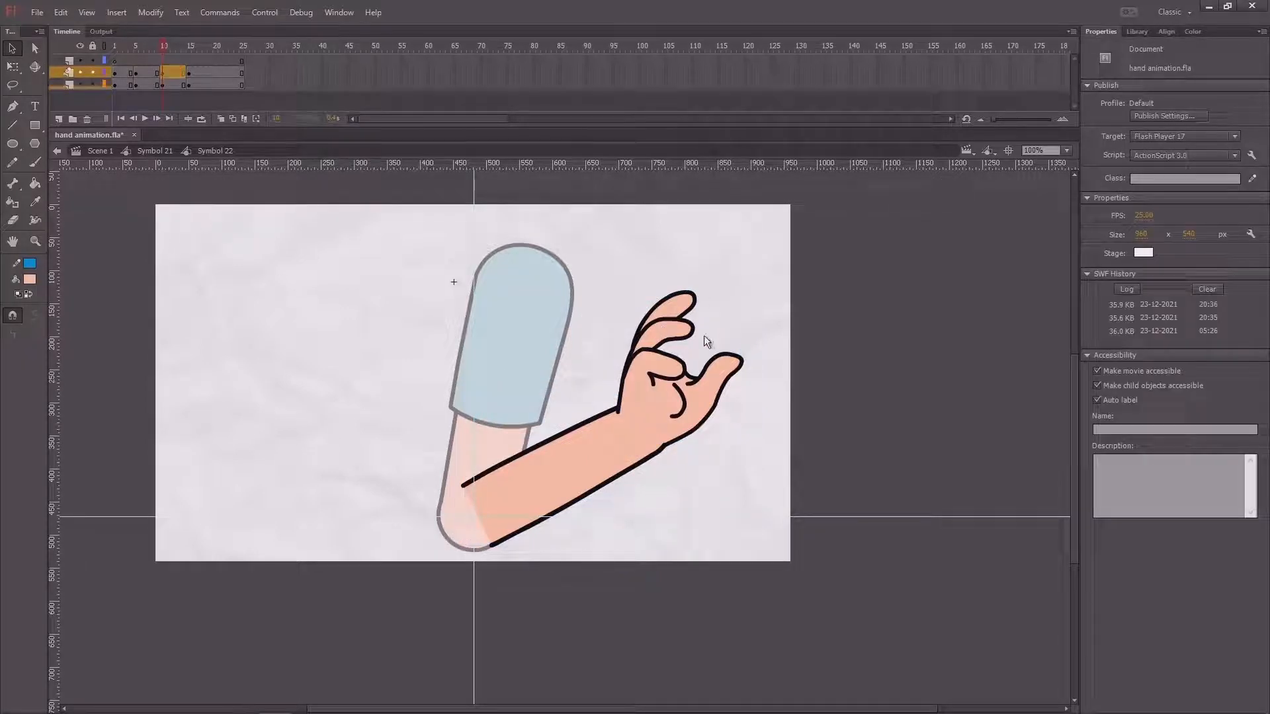
pyautogui.press('q')
pyautogui.moveTo(733, 291); pyautogui.dragTo(803, 409)
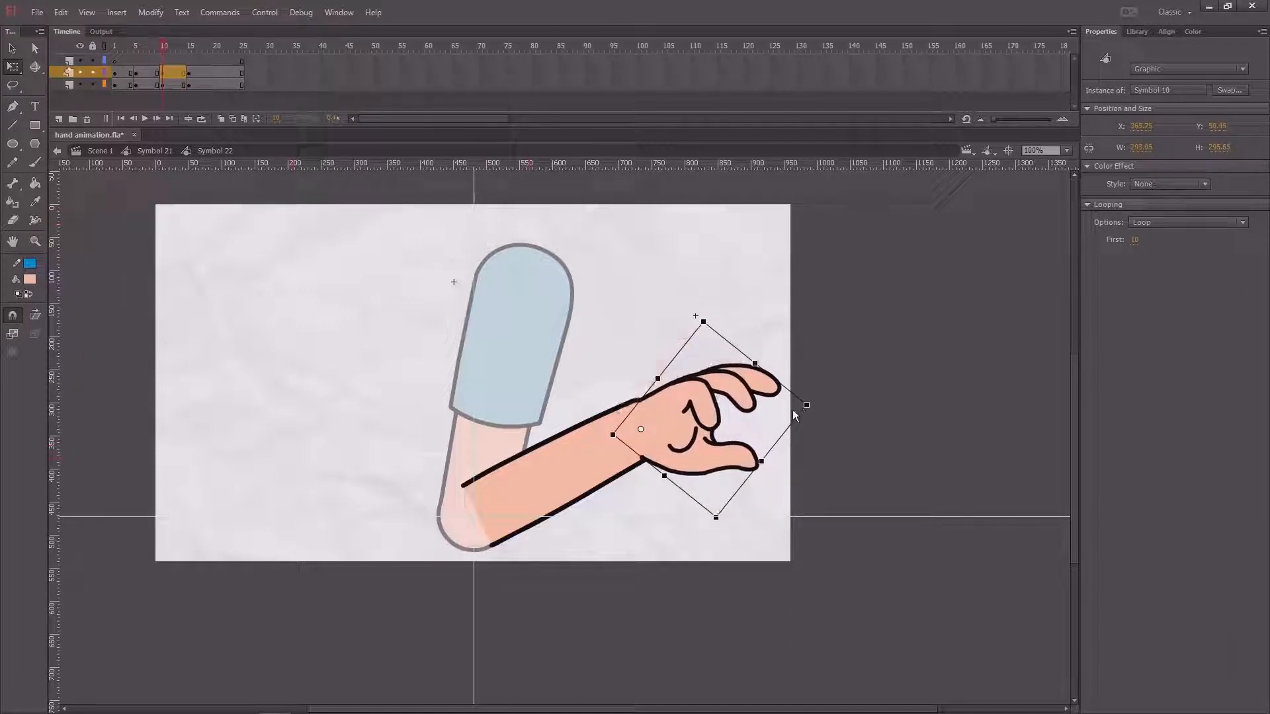
pyautogui.click(164, 47)
# Create classic tweens across the hand and forearm layers, turn off their Sync option, and play the result.
pyautogui.moveTo(123, 79); pyautogui.dragTo(224, 87)
pyautogui.rightClick(200, 77)
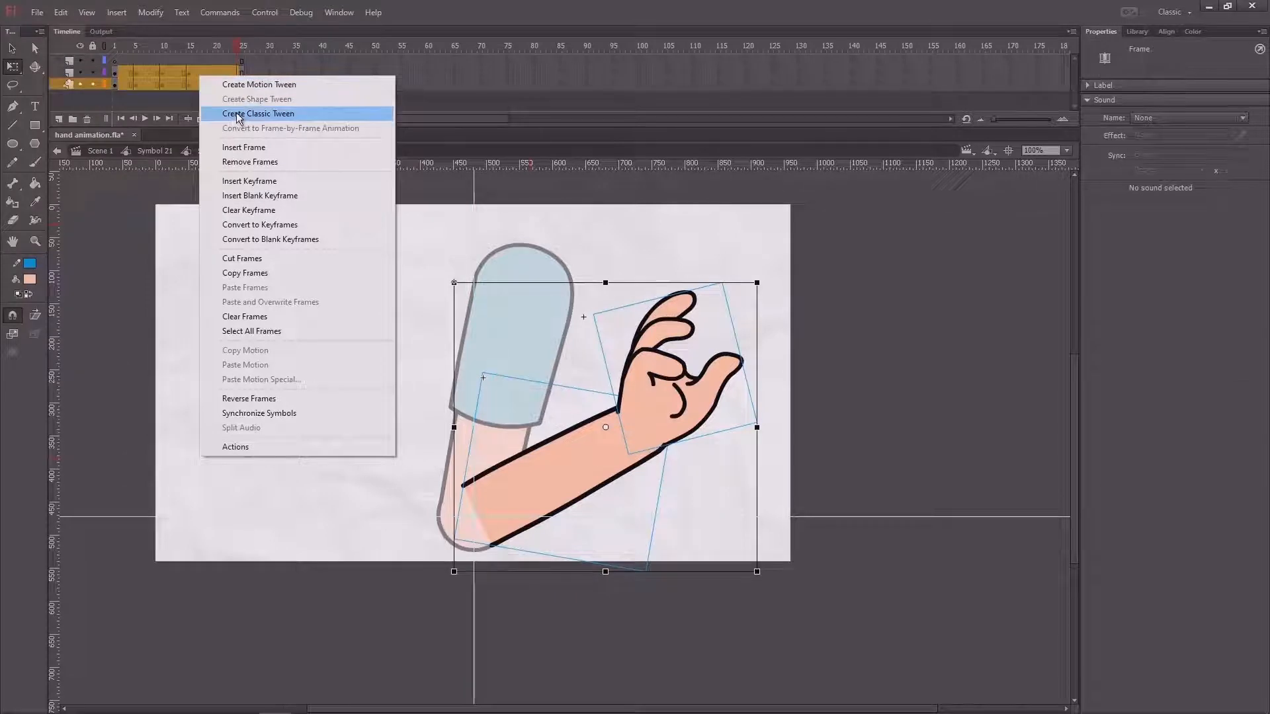
pyautogui.click(236, 114)
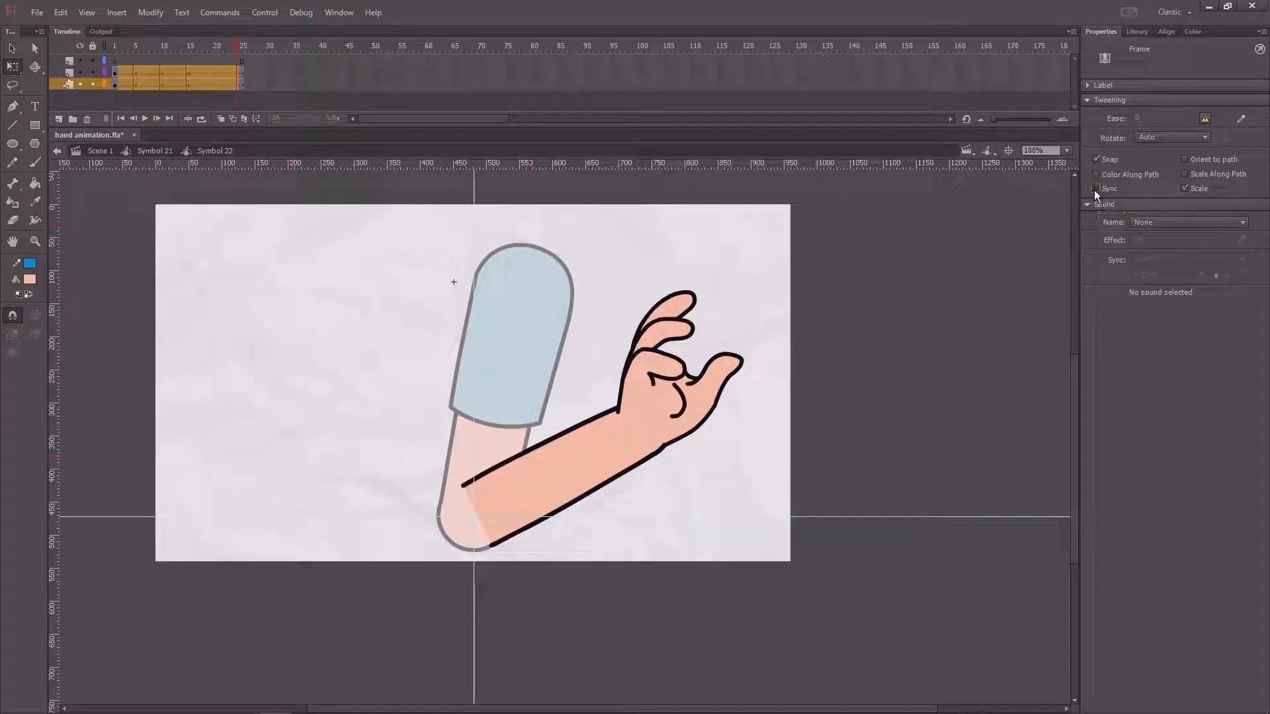
pyautogui.click(1096, 190)
pyautogui.press('Return')
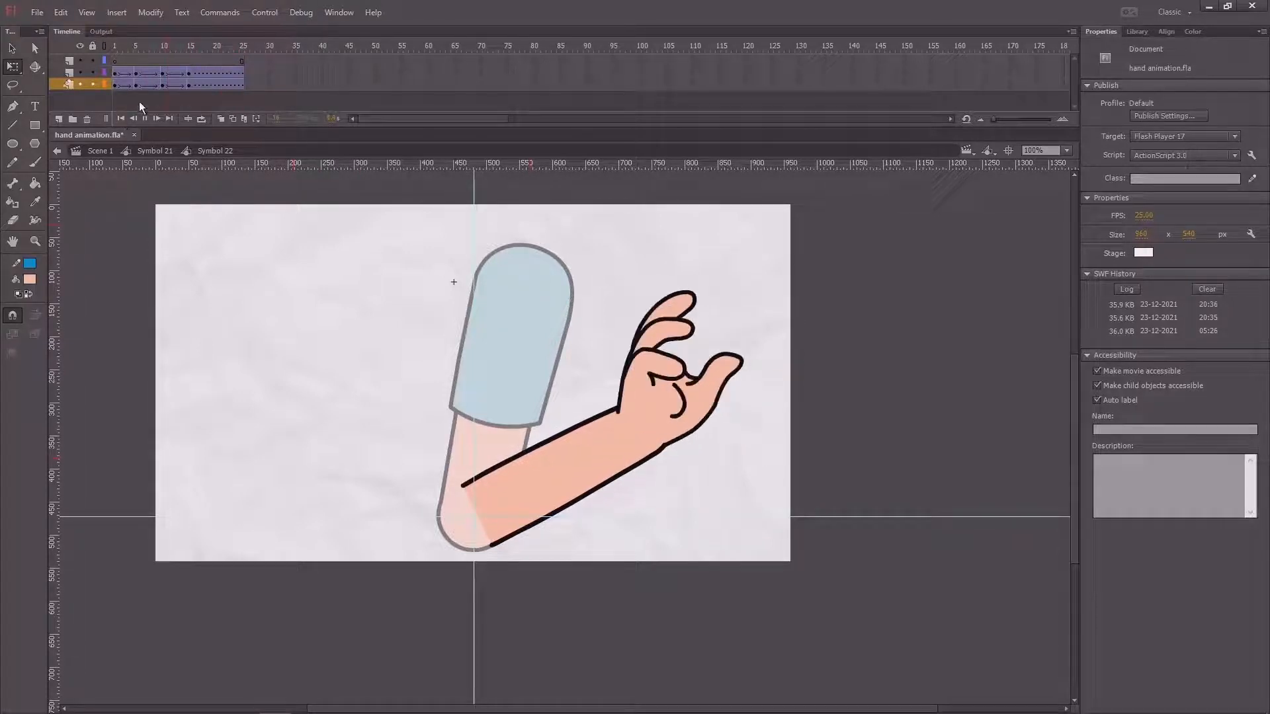
# Open the hand symbol from frame 10 and move its open-hand keyframes on both layers to frame 11.
pyautogui.click(165, 46)
pyautogui.moveTo(165, 46); pyautogui.dragTo(160, 50)
pyautogui.press('v')
pyautogui.click(693, 407)
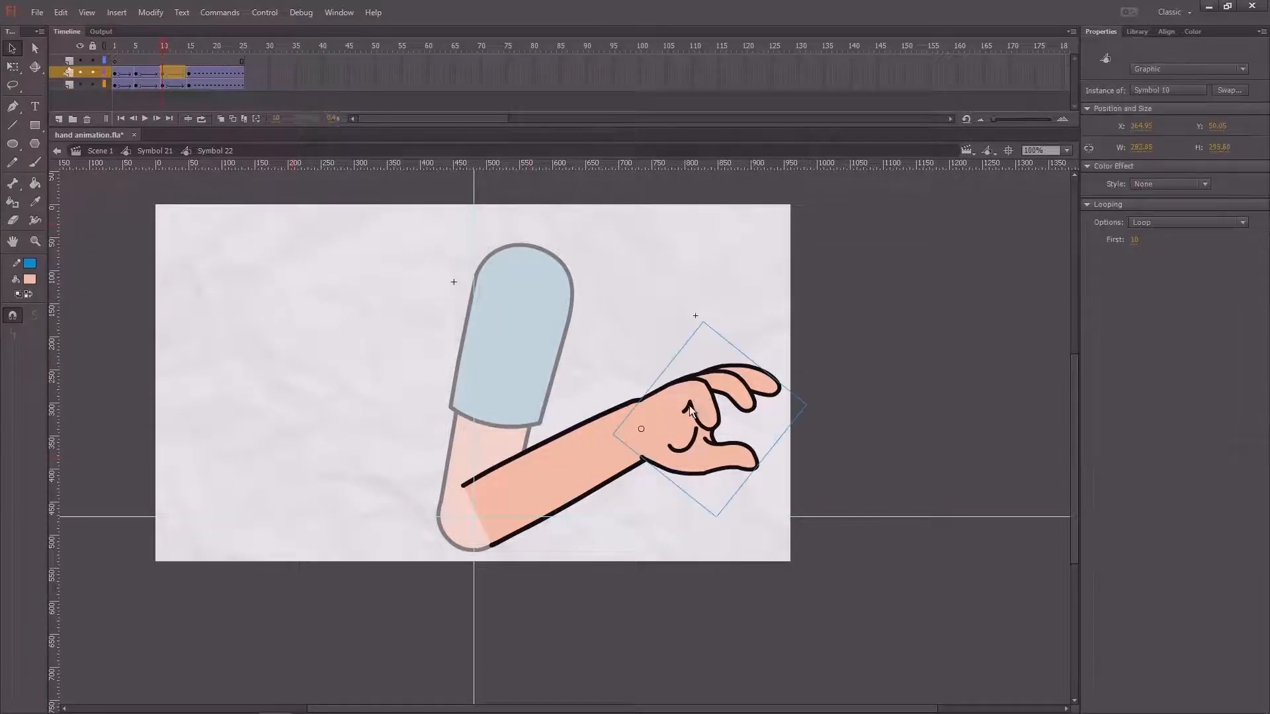
pyautogui.doubleClick(693, 407)
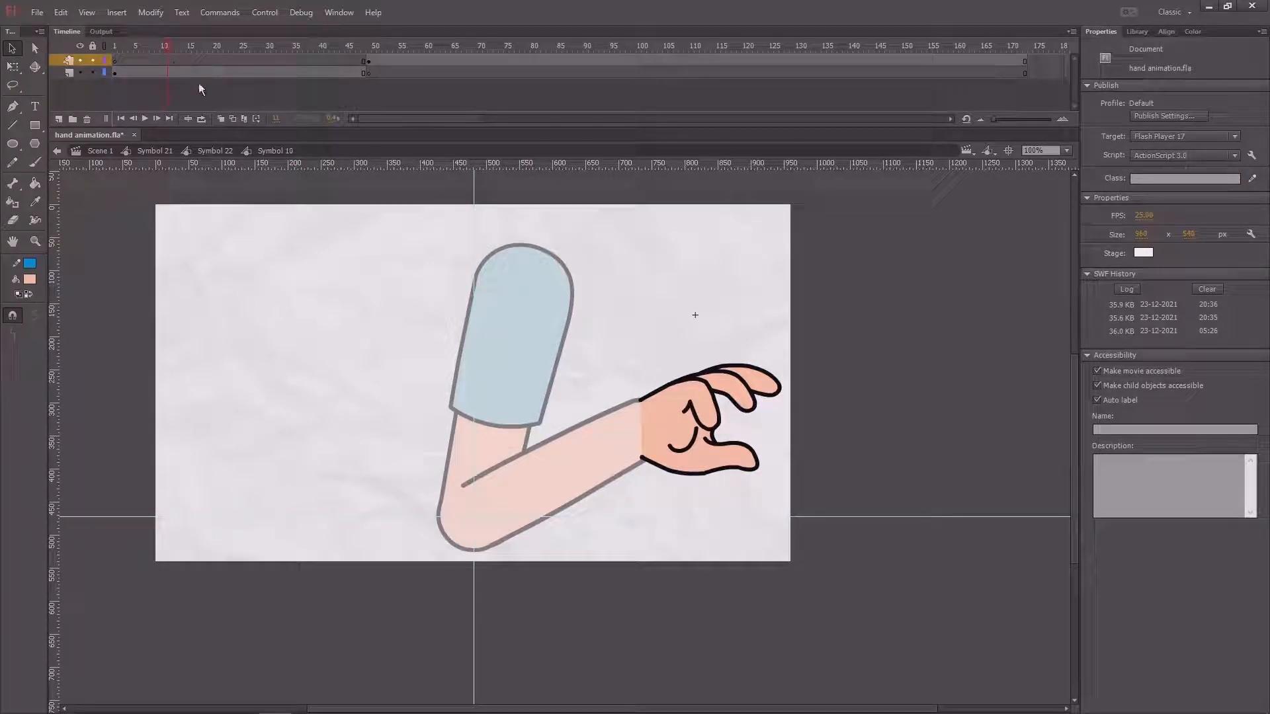
pyautogui.moveTo(368, 61); pyautogui.dragTo(370, 76)
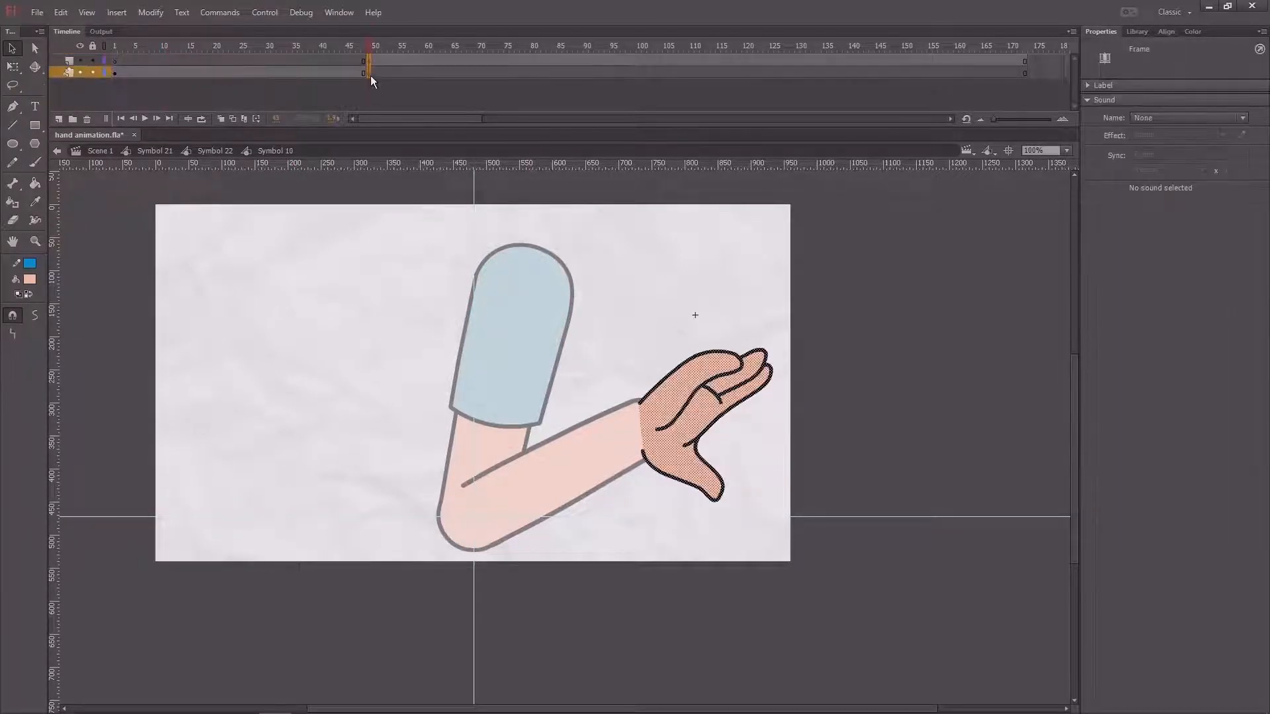
pyautogui.moveTo(248, 85); pyautogui.dragTo(168, 74)
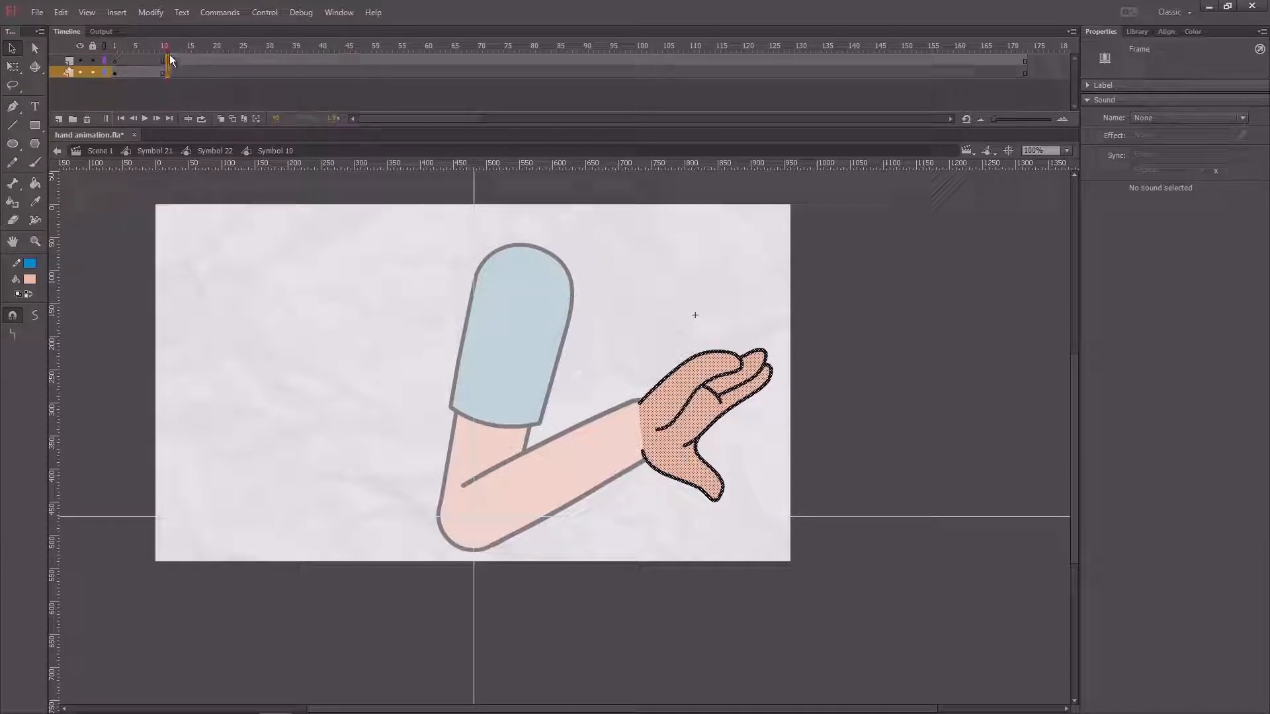
# Return to the forearm-and-hand symbol and the parent arm symbol, and play the animation in each.
pyautogui.doubleClick(127, 238)
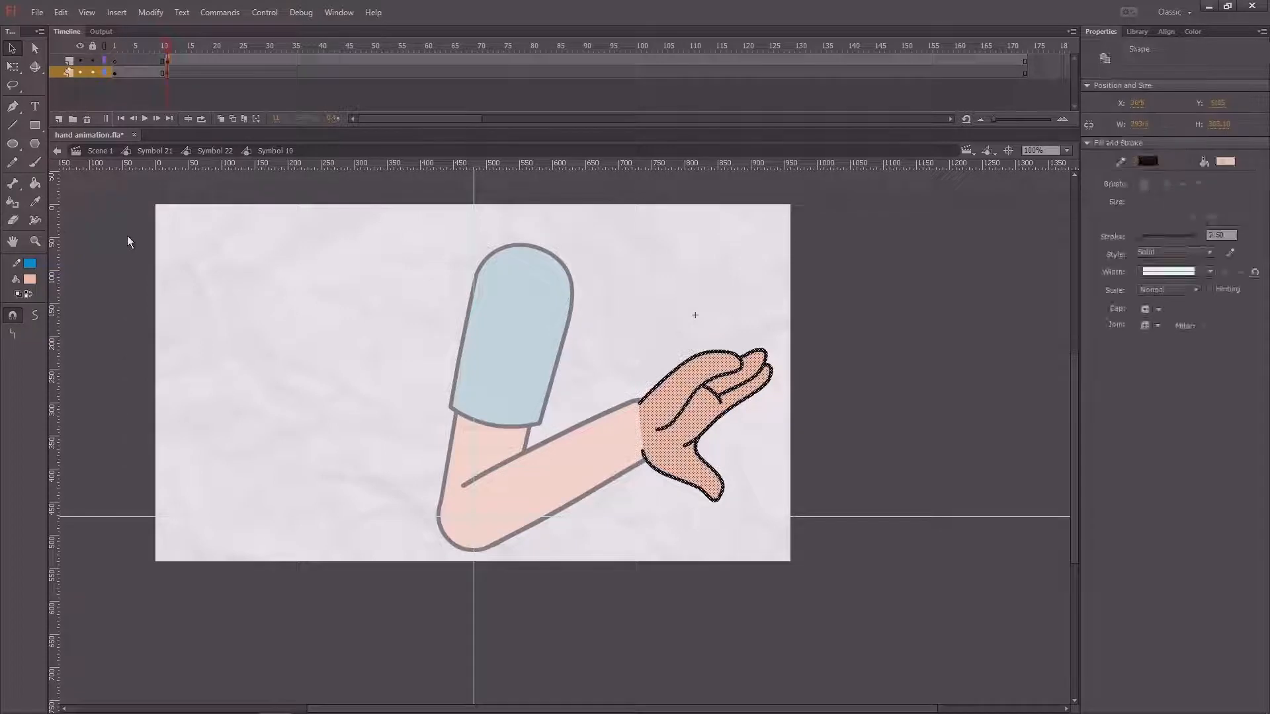
pyautogui.click(165, 47)
pyautogui.moveTo(165, 46); pyautogui.dragTo(168, 53)
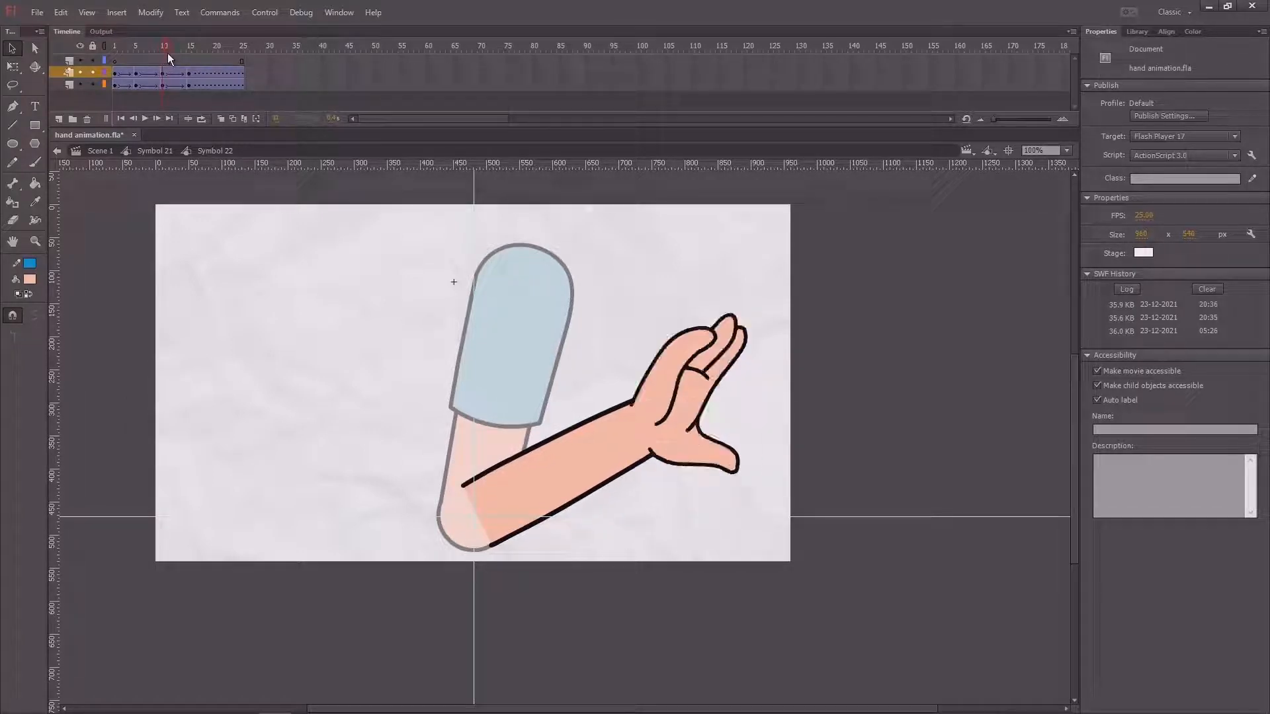
pyautogui.press('Return')
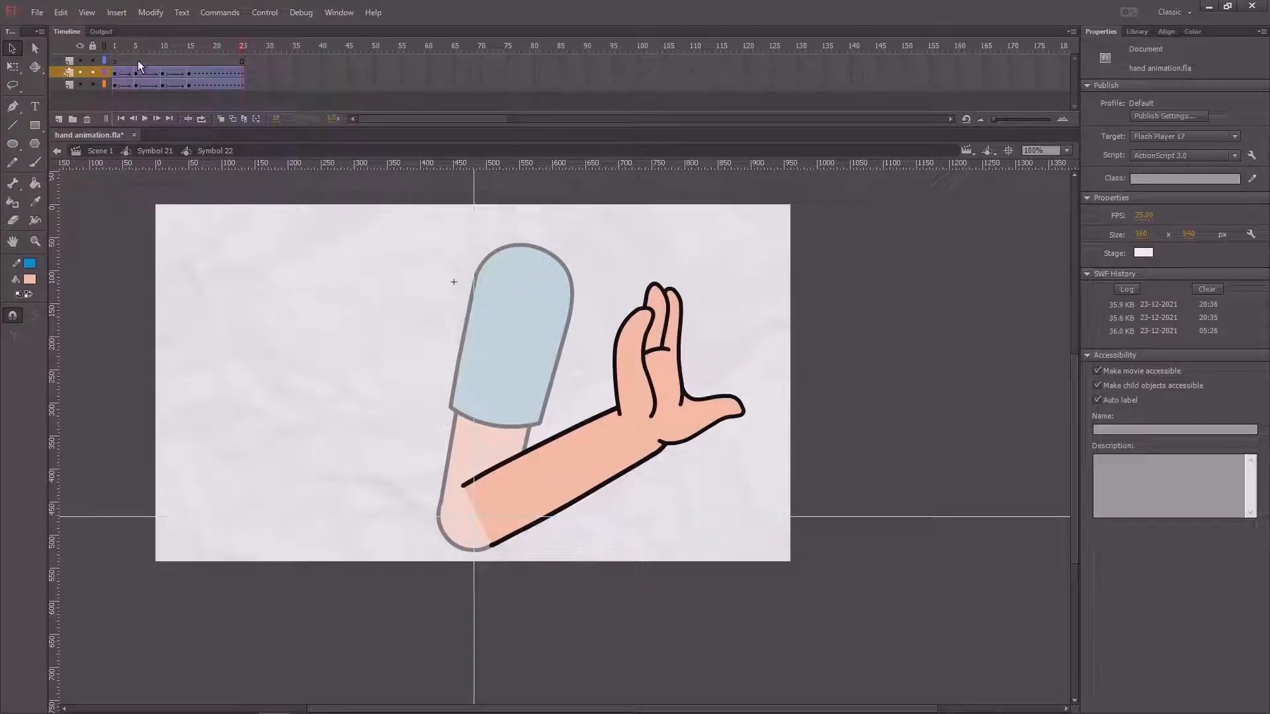
pyautogui.doubleClick(111, 223)
pyautogui.click(177, 46)
pyautogui.press('Return')
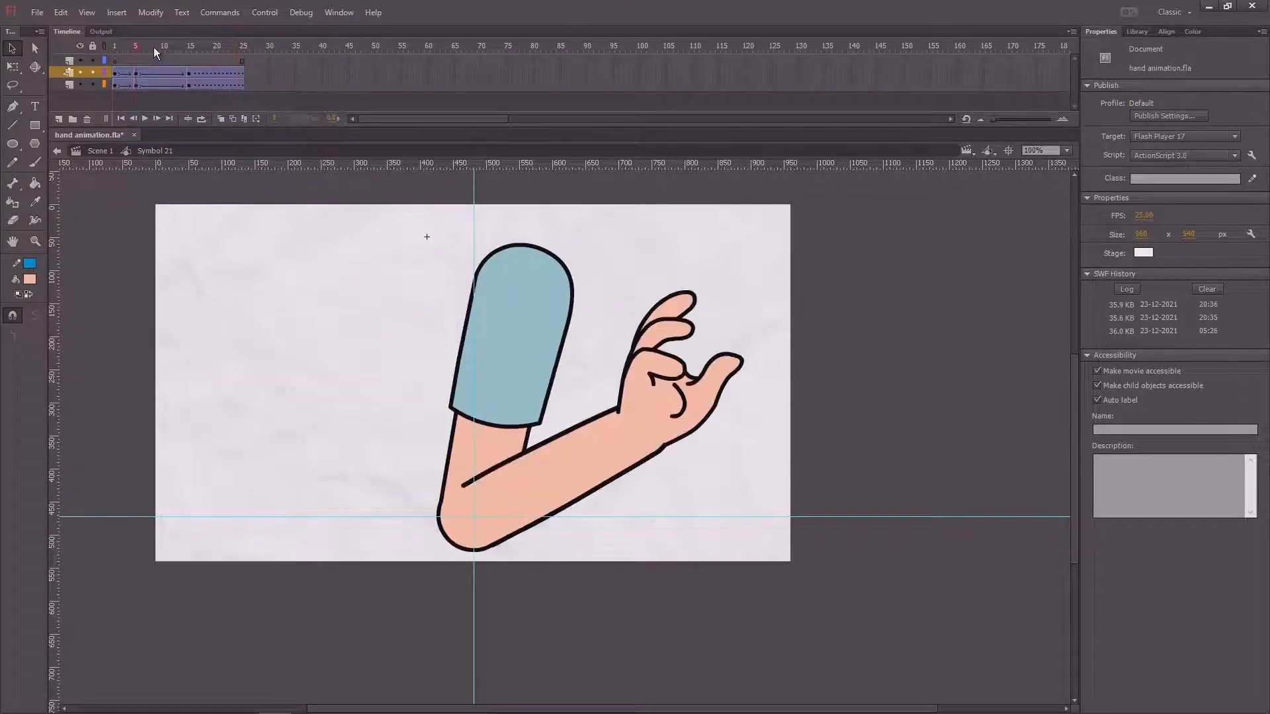
# Inside the forearm-and-hand symbol, rotate the hand further clockwise around the wrist at frame 10, and return to the arm symbol.
pyautogui.doubleClick(645, 364)
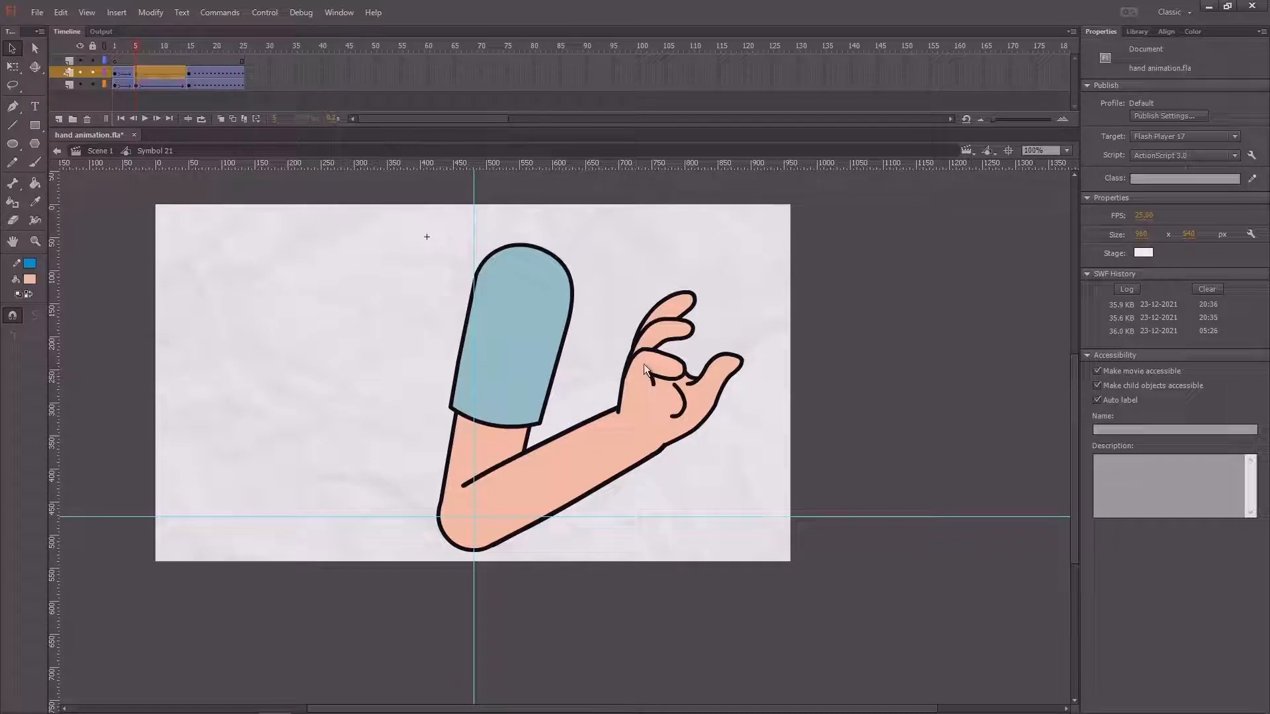
pyautogui.click(162, 48)
pyautogui.click(696, 400)
pyautogui.press('q')
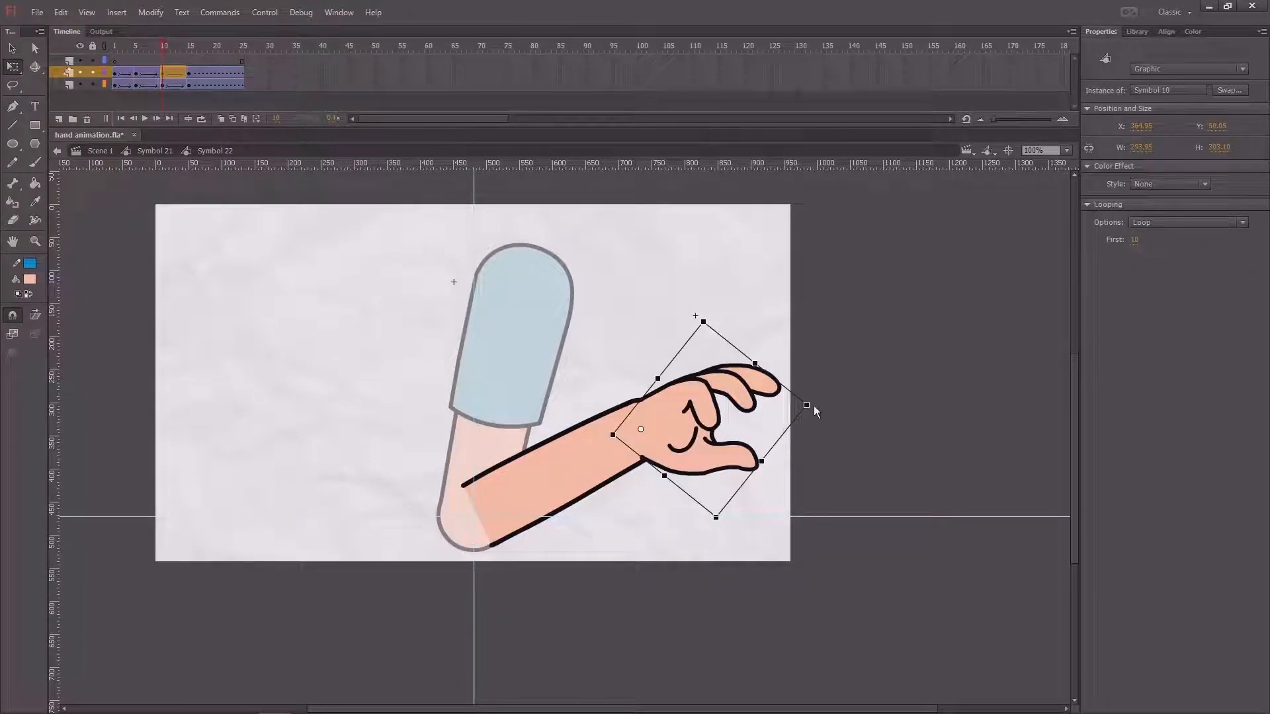
pyautogui.moveTo(814, 411); pyautogui.dragTo(804, 471)
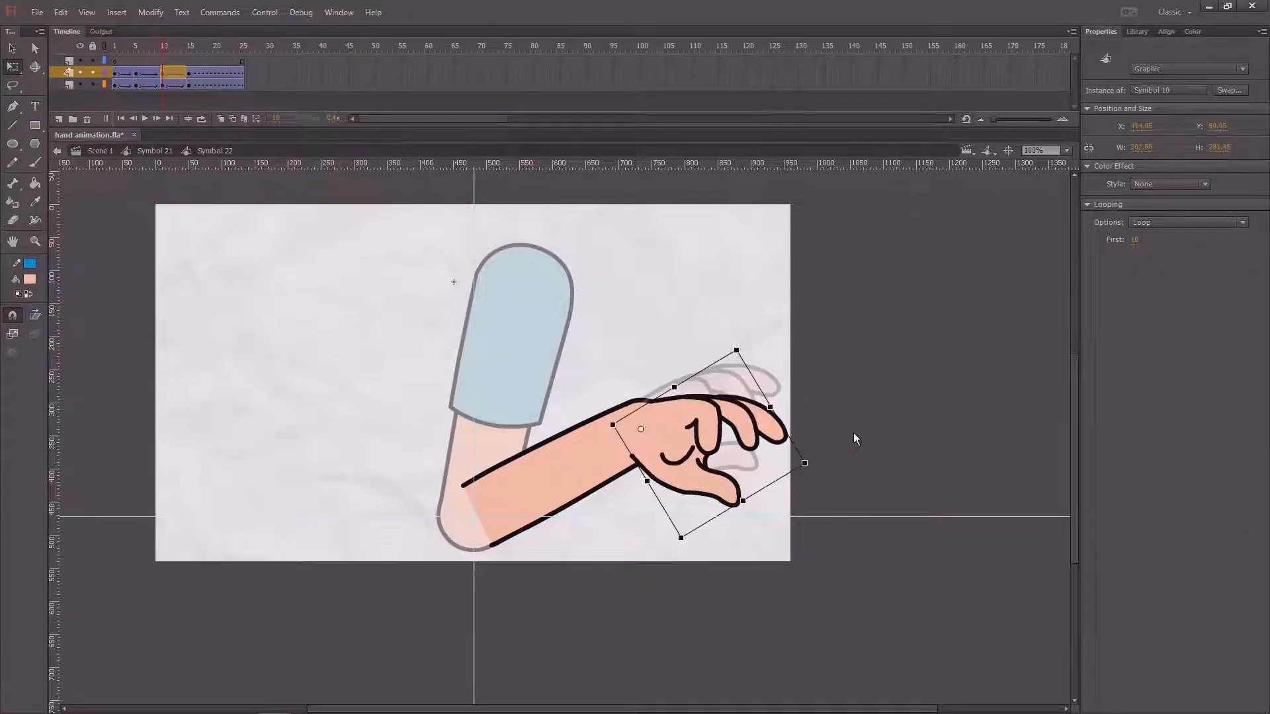
pyautogui.doubleClick(886, 410)
# Play the arm swing and insert keyframes at frame 20 on the forearm and upper-arm layers.
pyautogui.hotkey('ctrl', '-')
pyautogui.press('Return')
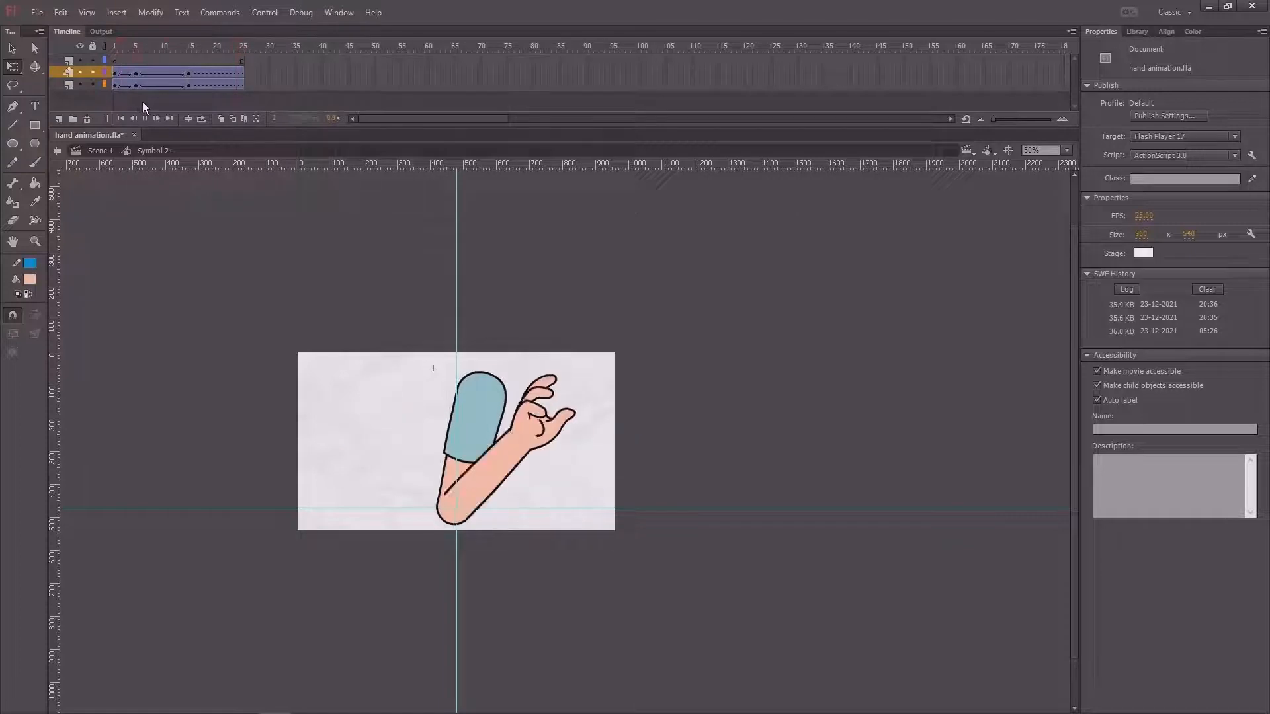
pyautogui.press('Return')
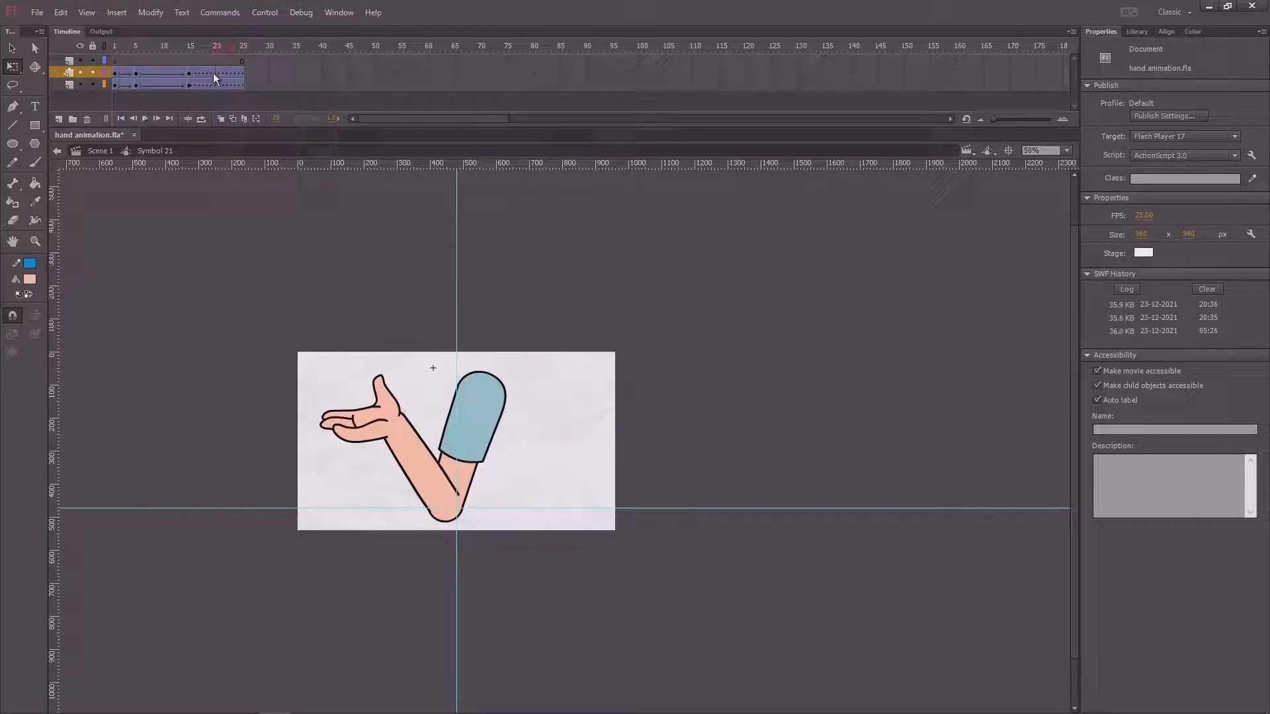
pyautogui.click(215, 85)
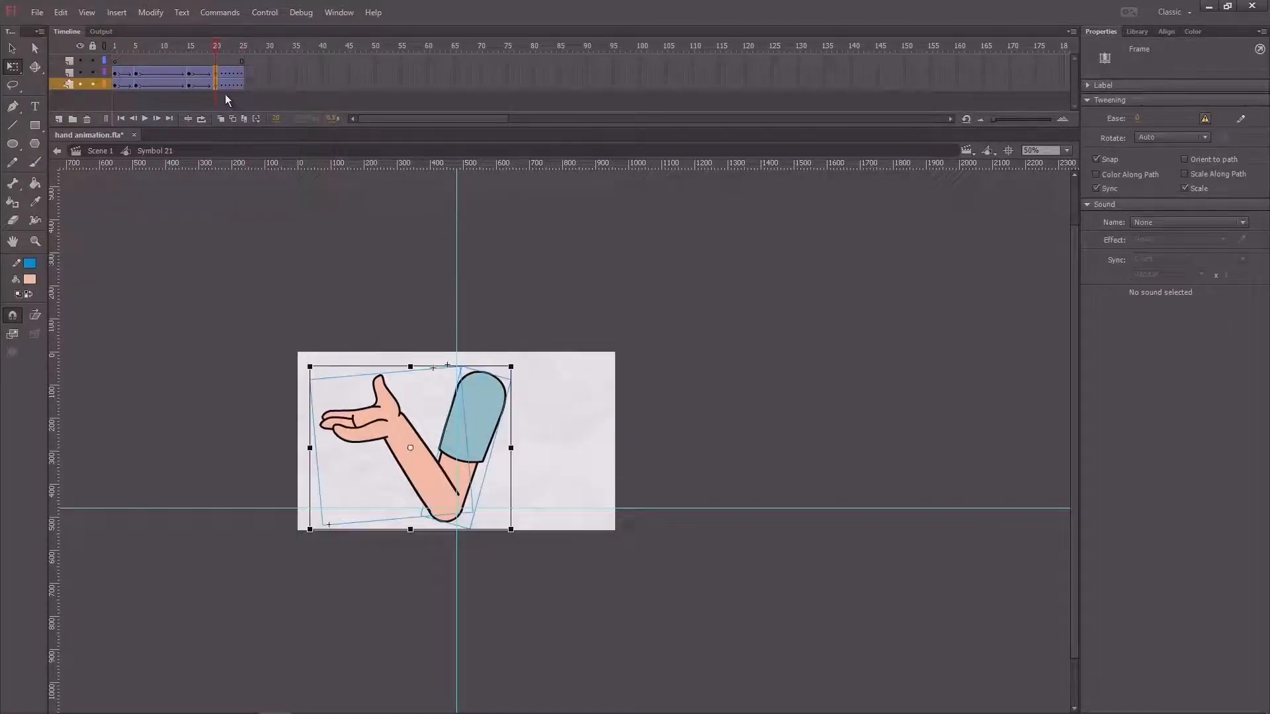
# At frame 15, rotate the forearm slightly counterclockwise around the elbow to make it overshoot, and play the animation.
pyautogui.hotkey('ctrl', '1')
pyautogui.click(189, 49)
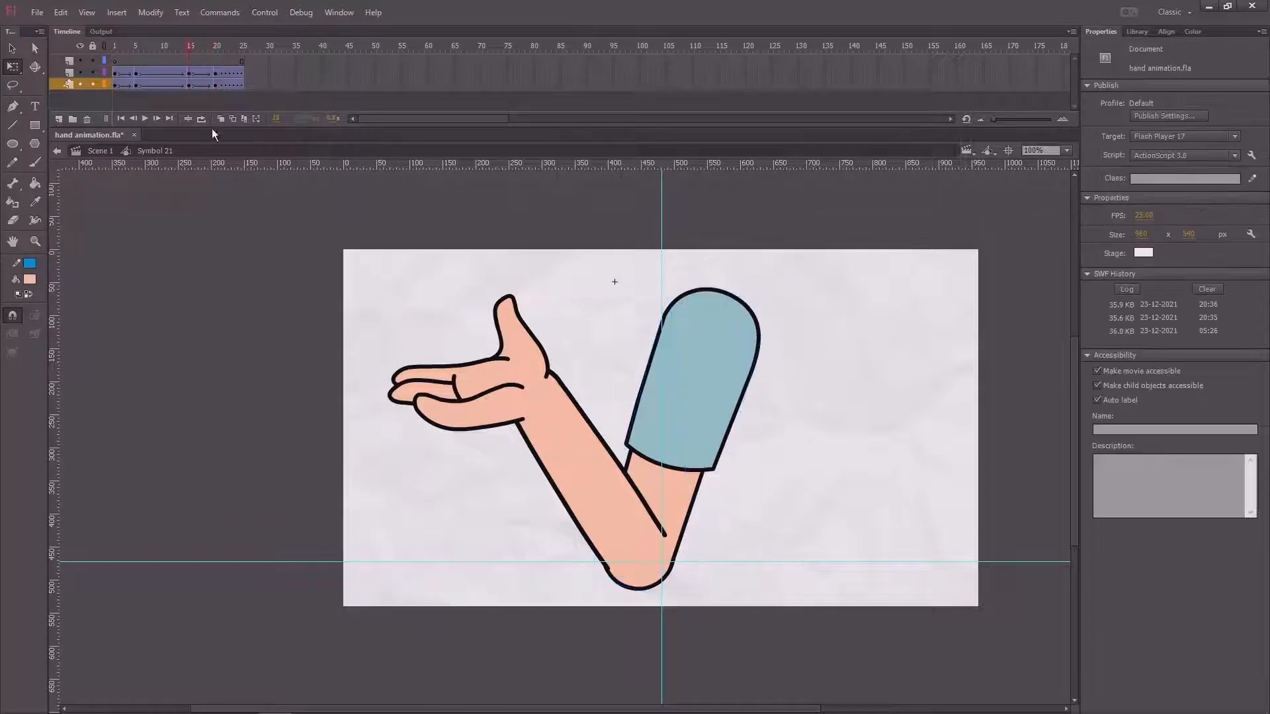
pyautogui.click(528, 356)
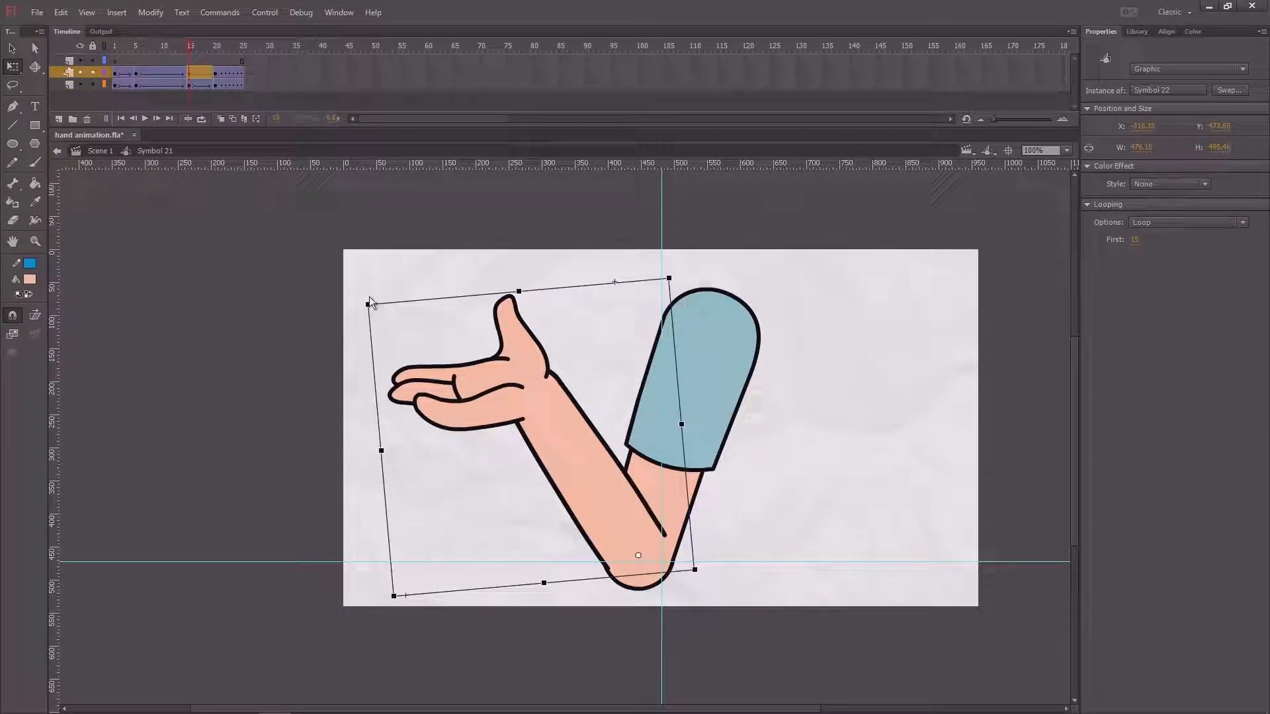
pyautogui.moveTo(371, 306); pyautogui.dragTo(359, 315)
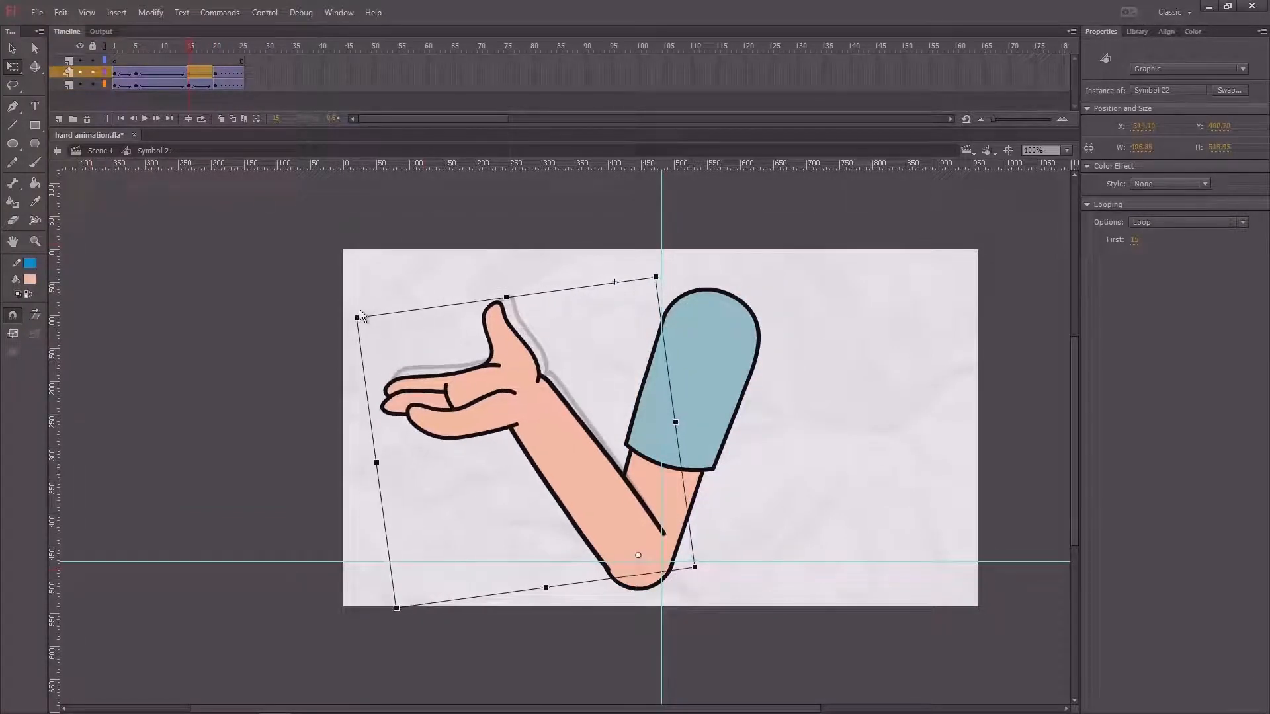
pyautogui.click(313, 308)
pyautogui.press('Return')
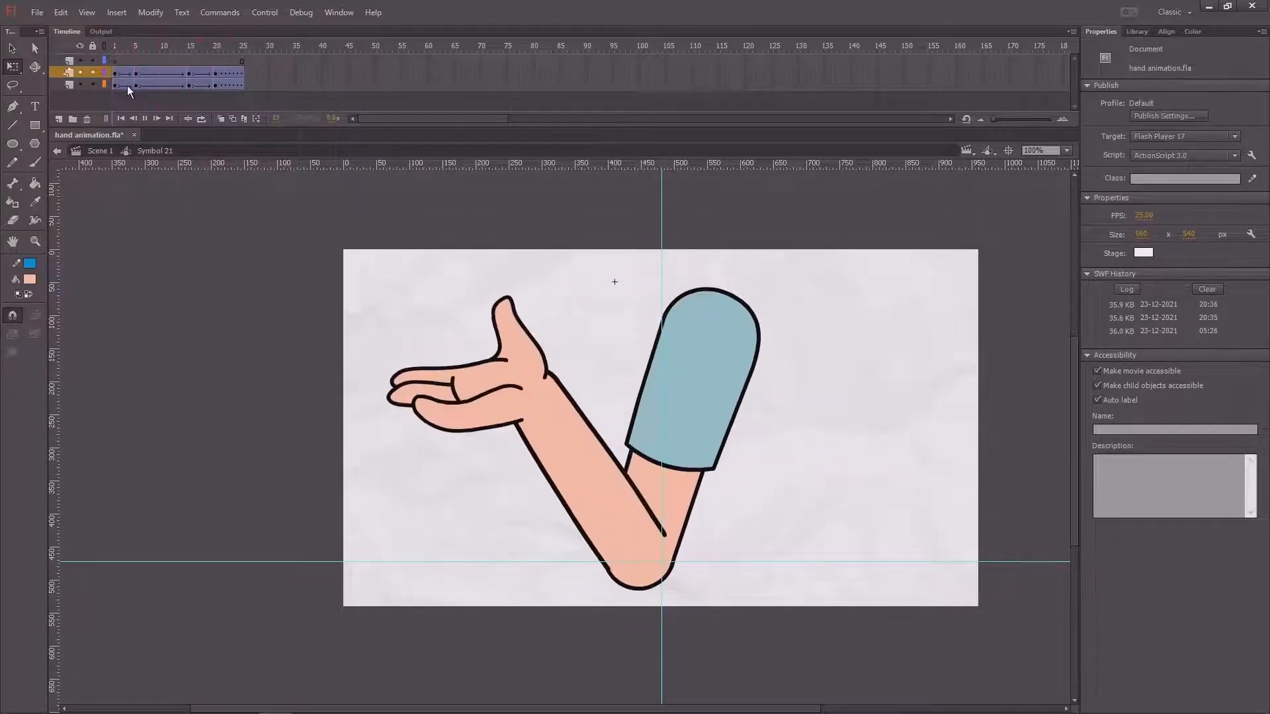
# Set the ease of the forearm and upper-arm tweens between frames 15 and 20 to 100 out, and play them.
pyautogui.click(200, 84)
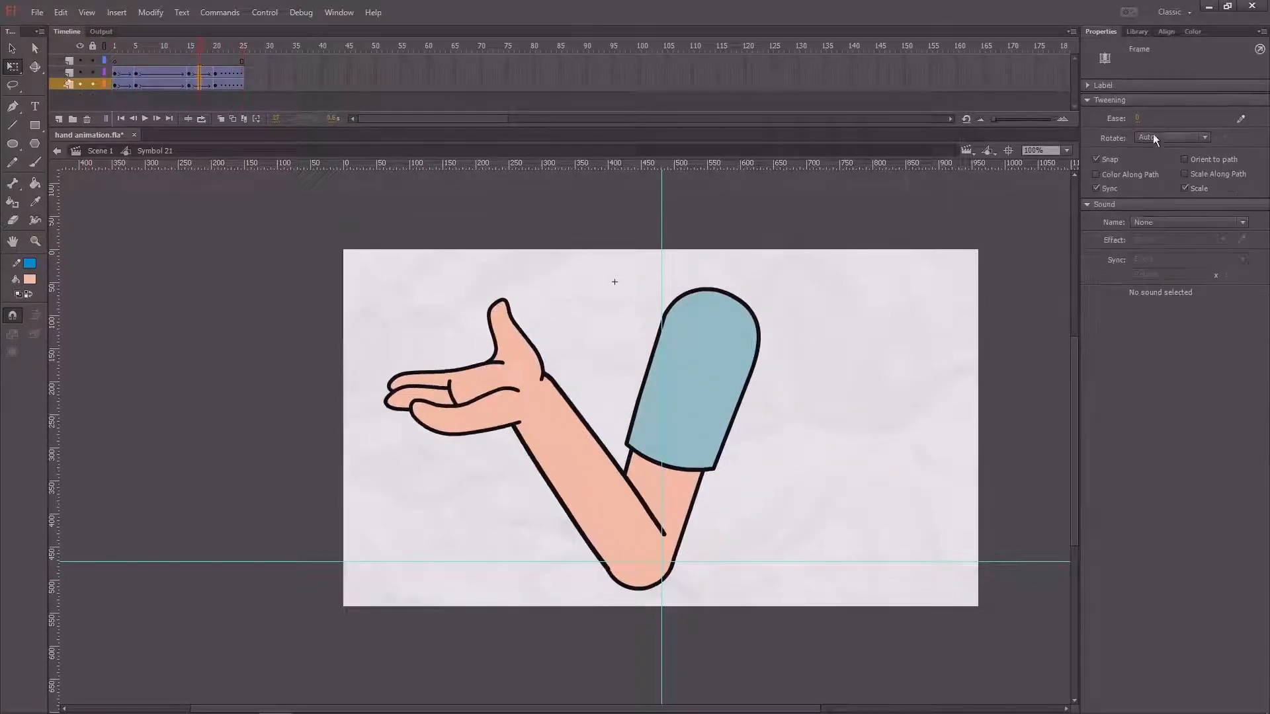
pyautogui.moveTo(1140, 118); pyautogui.dragTo(1194, 7)
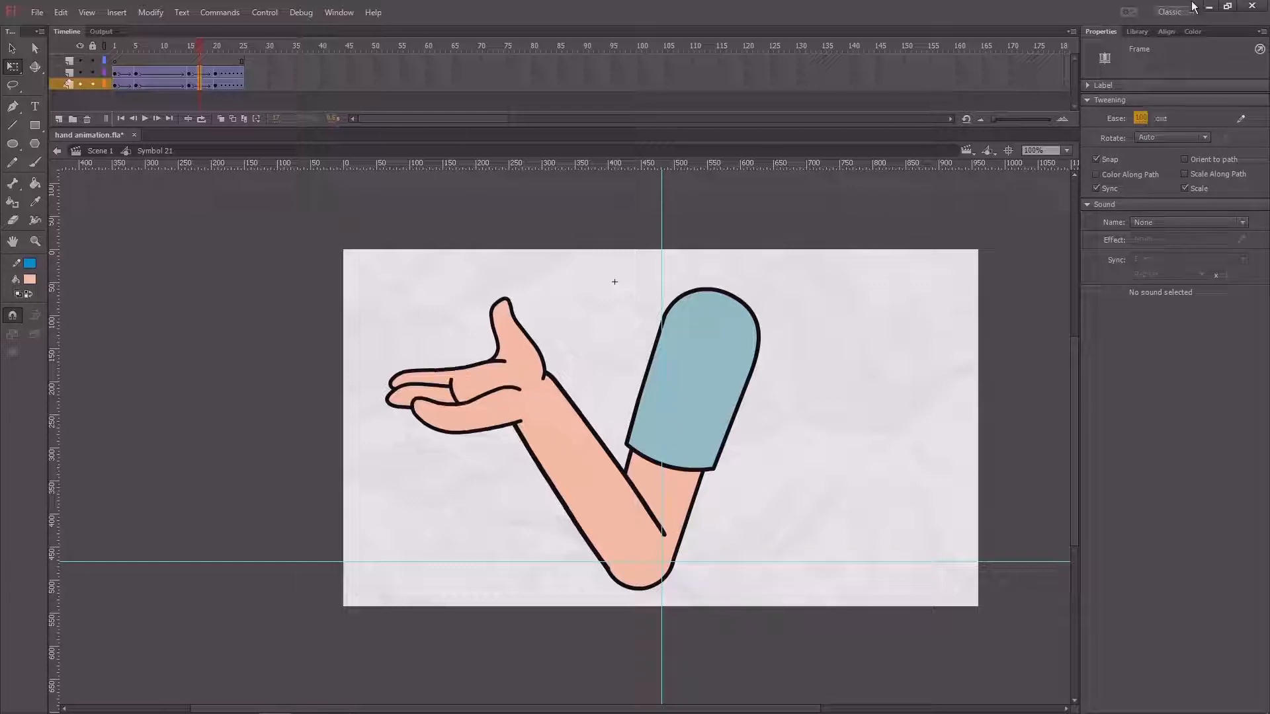
pyautogui.press('Return')
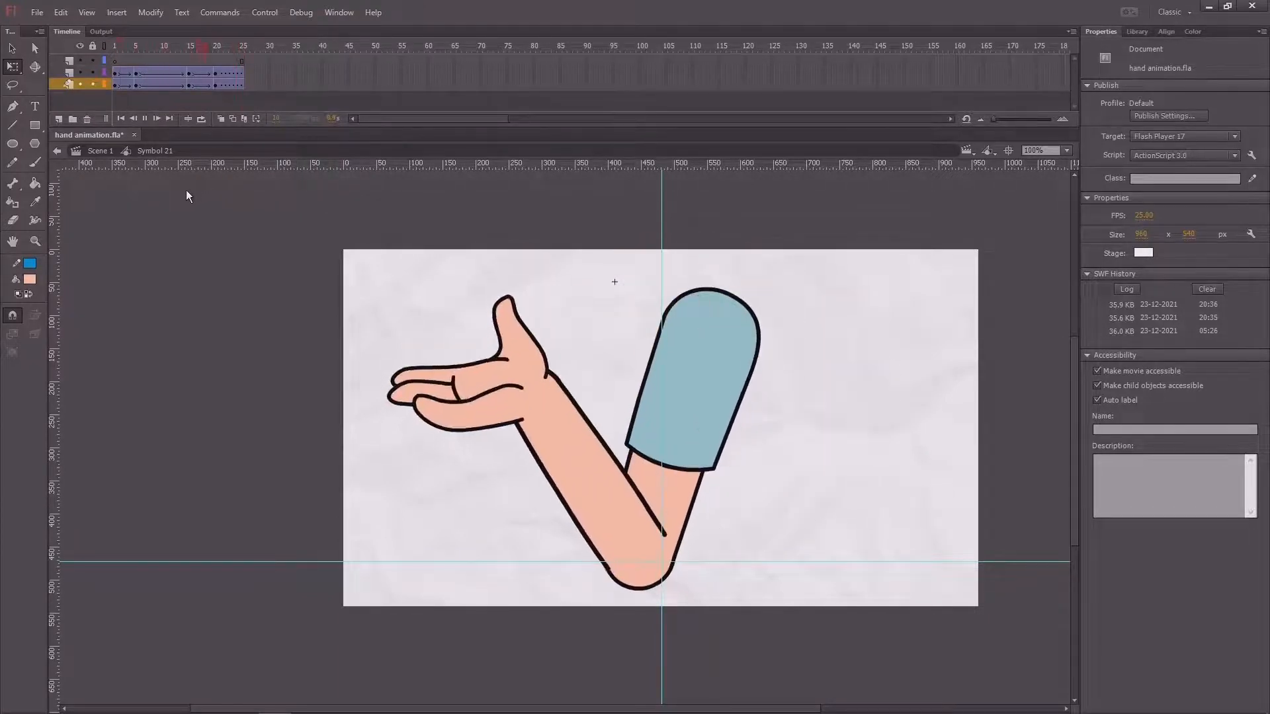
# In Scene 1, scale the whole arm symbol to 90% and move it slightly down and to the right.
pyautogui.press('v')
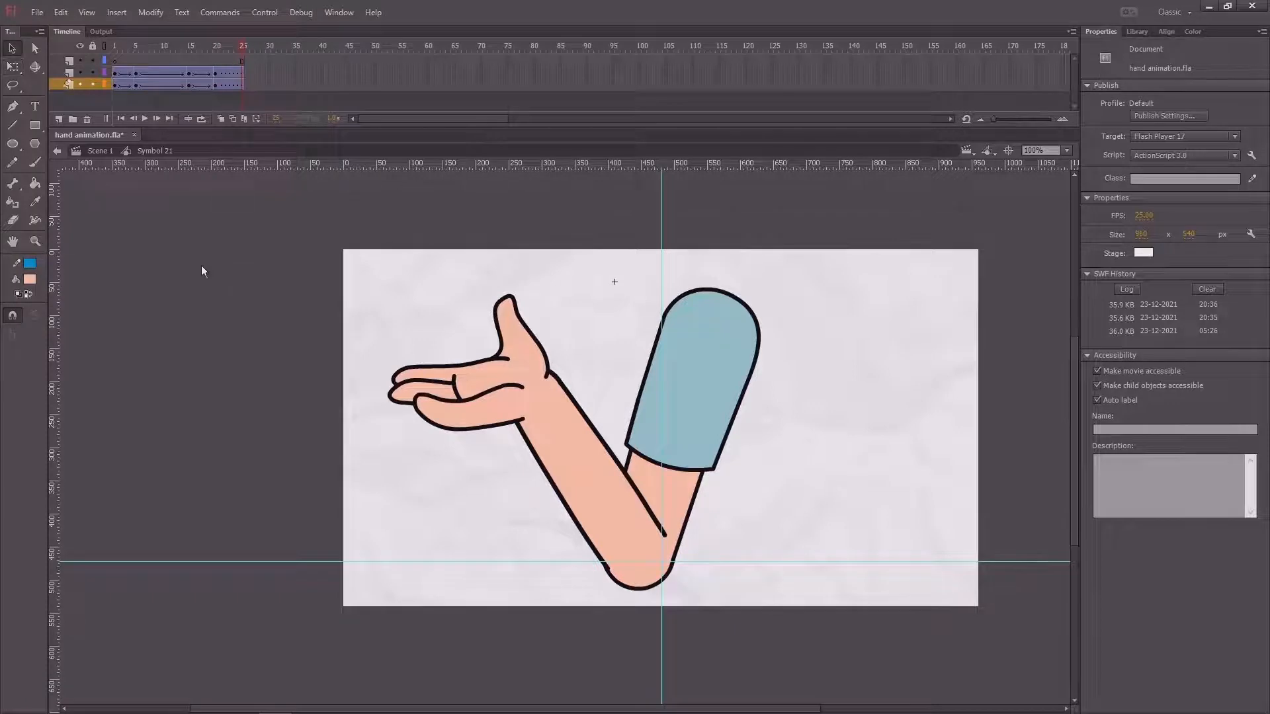
pyautogui.doubleClick(201, 265)
pyautogui.moveTo(115, 46); pyautogui.dragTo(258, 76)
pyautogui.click(689, 368)
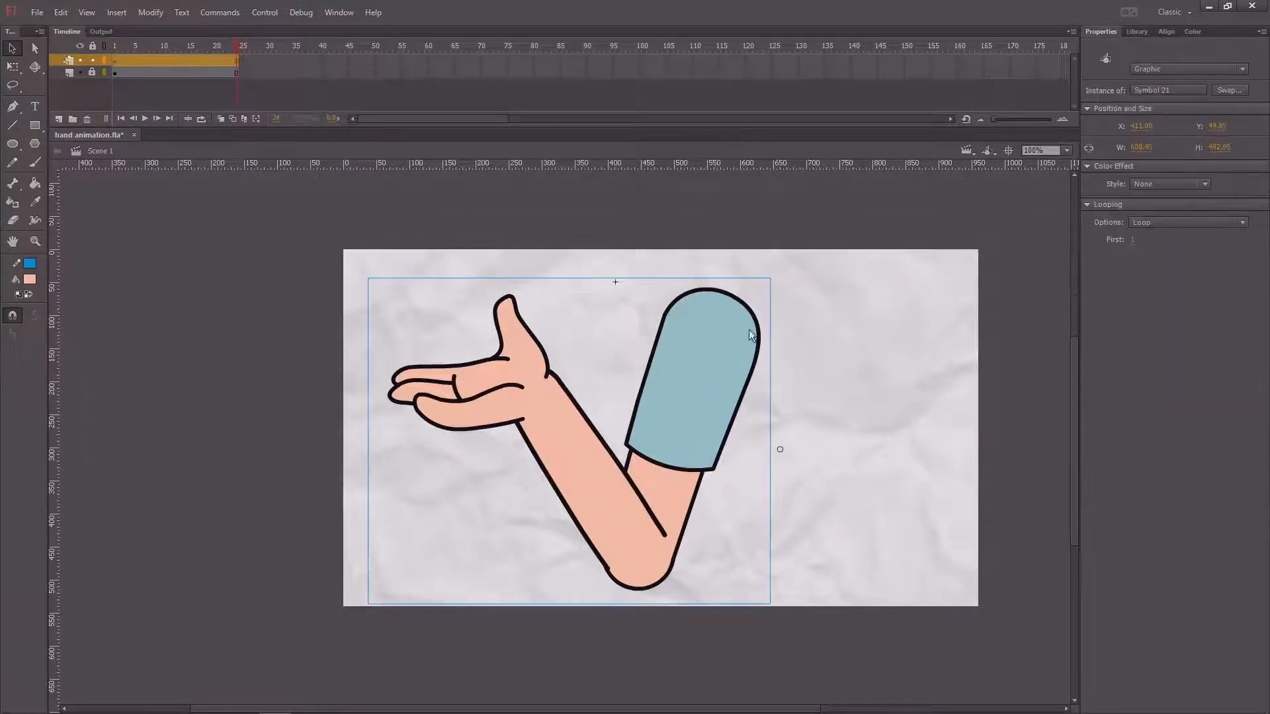
pyautogui.press('q')
pyautogui.hotkey('ctrl', 'alt', 's')
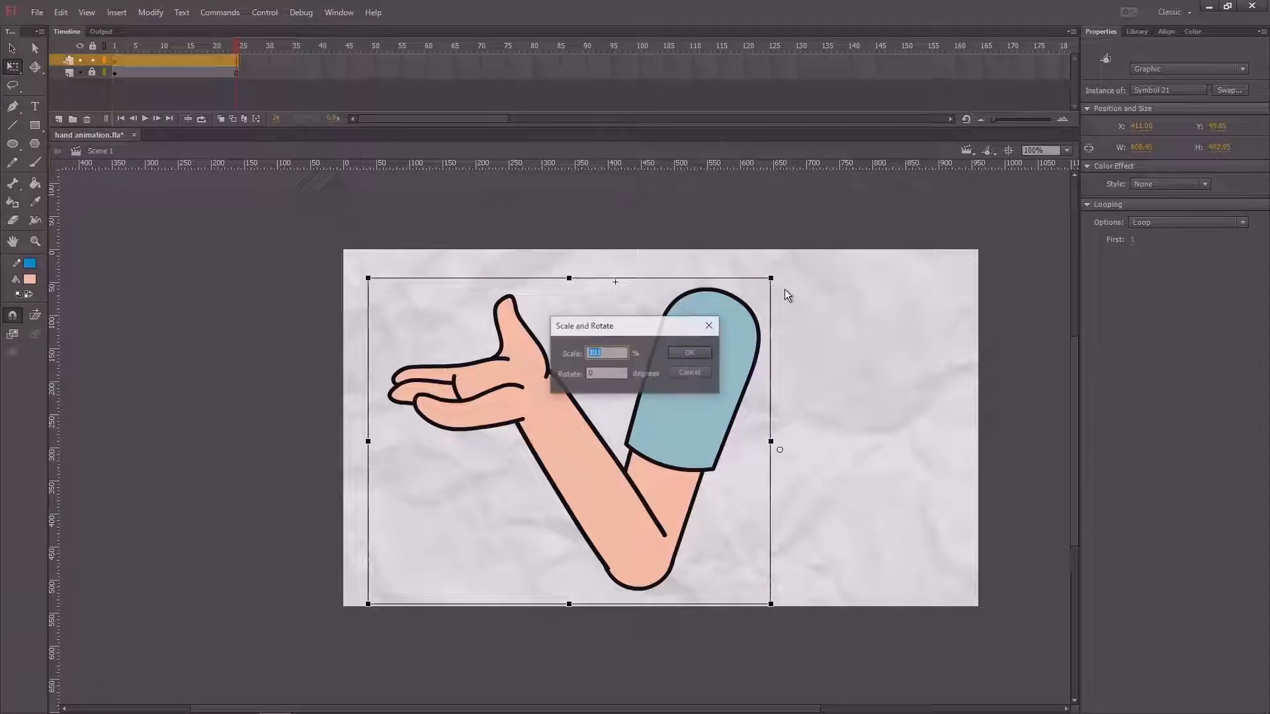
pyautogui.write('90')
pyautogui.press('Return')
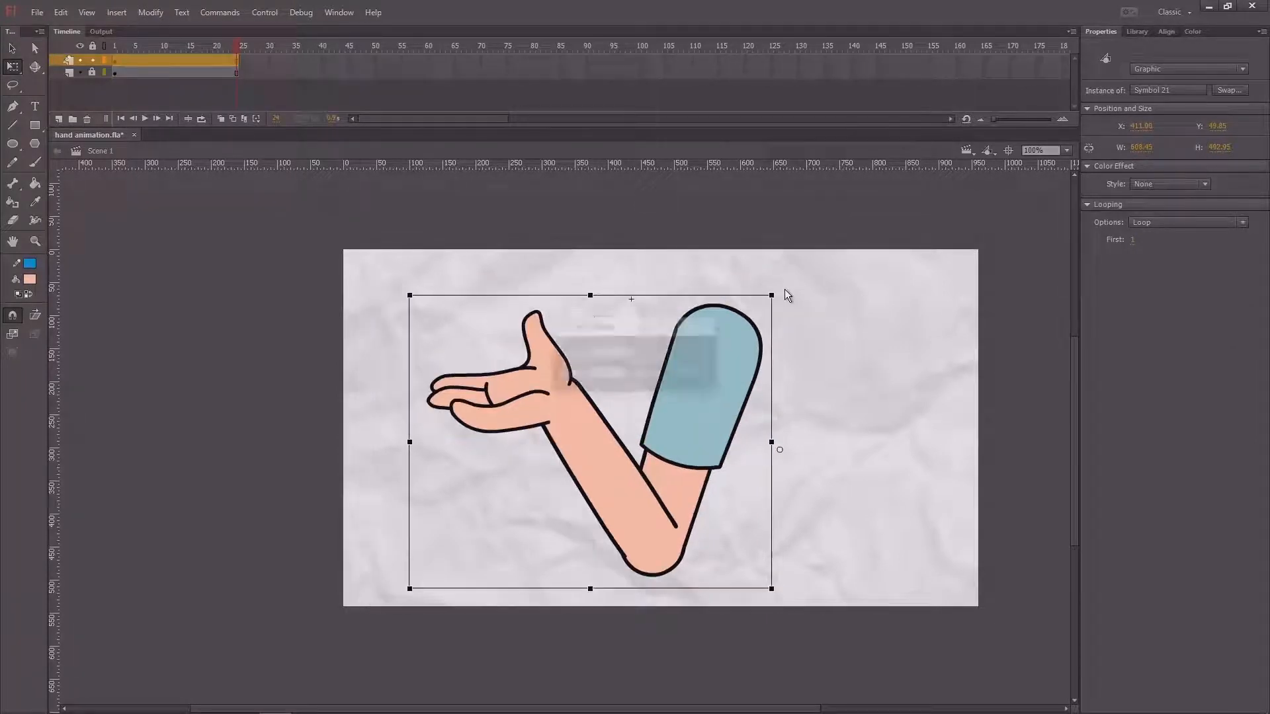
pyautogui.moveTo(709, 398)
pyautogui.mouseDown()
pyautogui.moveTo(739, 421)
pyautogui.moveTo(715, 412)
pyautogui.mouseUp()
# Test the movie in a maximized preview window, close it, and deselect the arm.
pyautogui.press('Return')
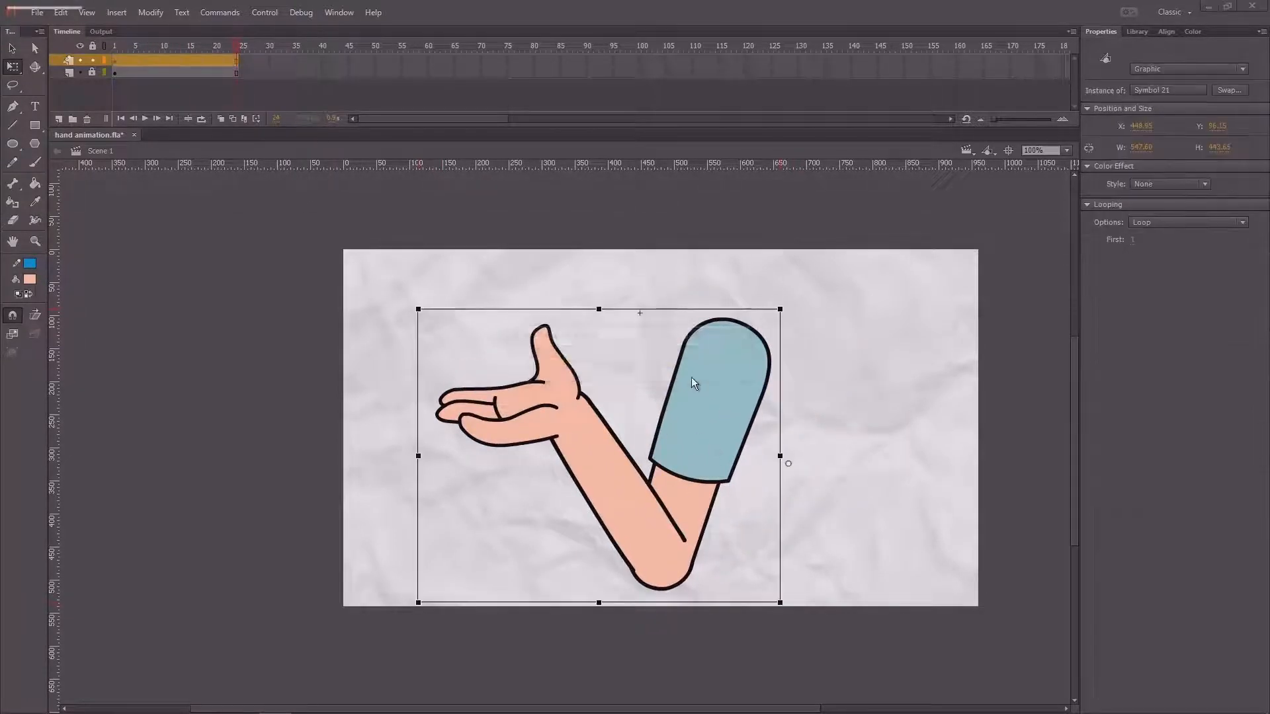
pyautogui.hotkey('ctrl', 'Return')
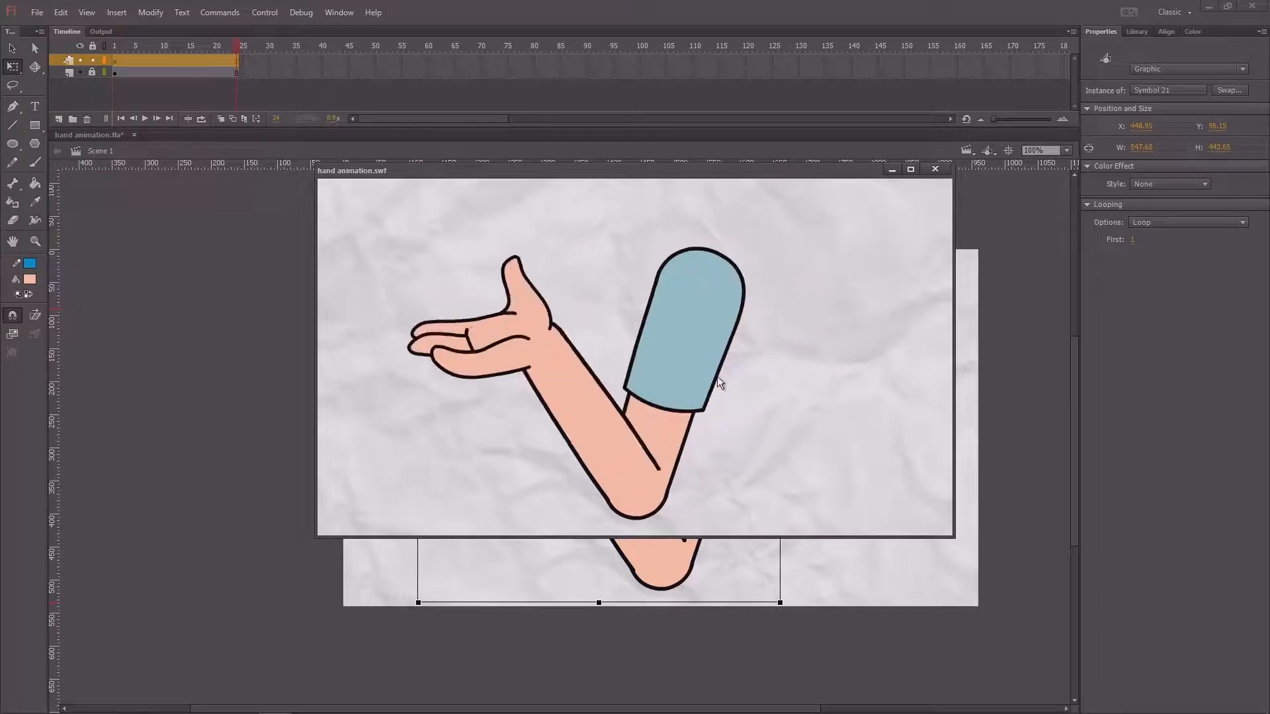
pyautogui.click(910, 169)
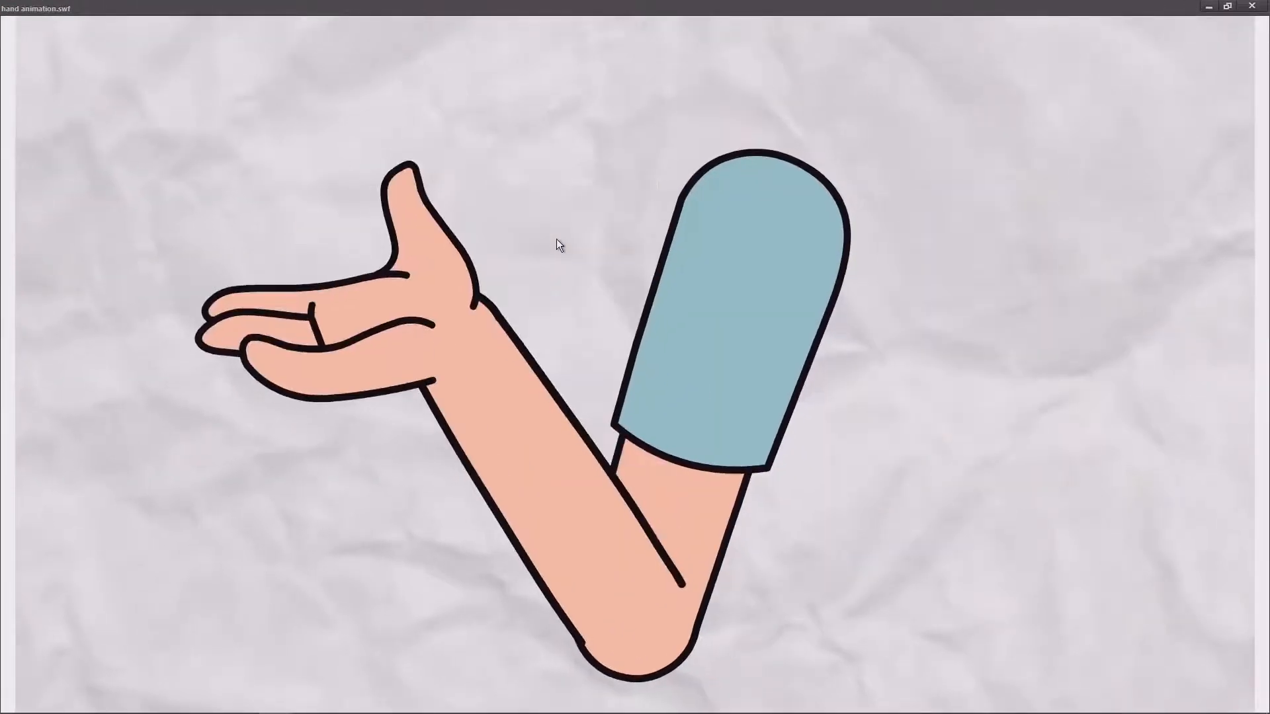
pyautogui.click(1252, 6)
pyautogui.click(609, 228)
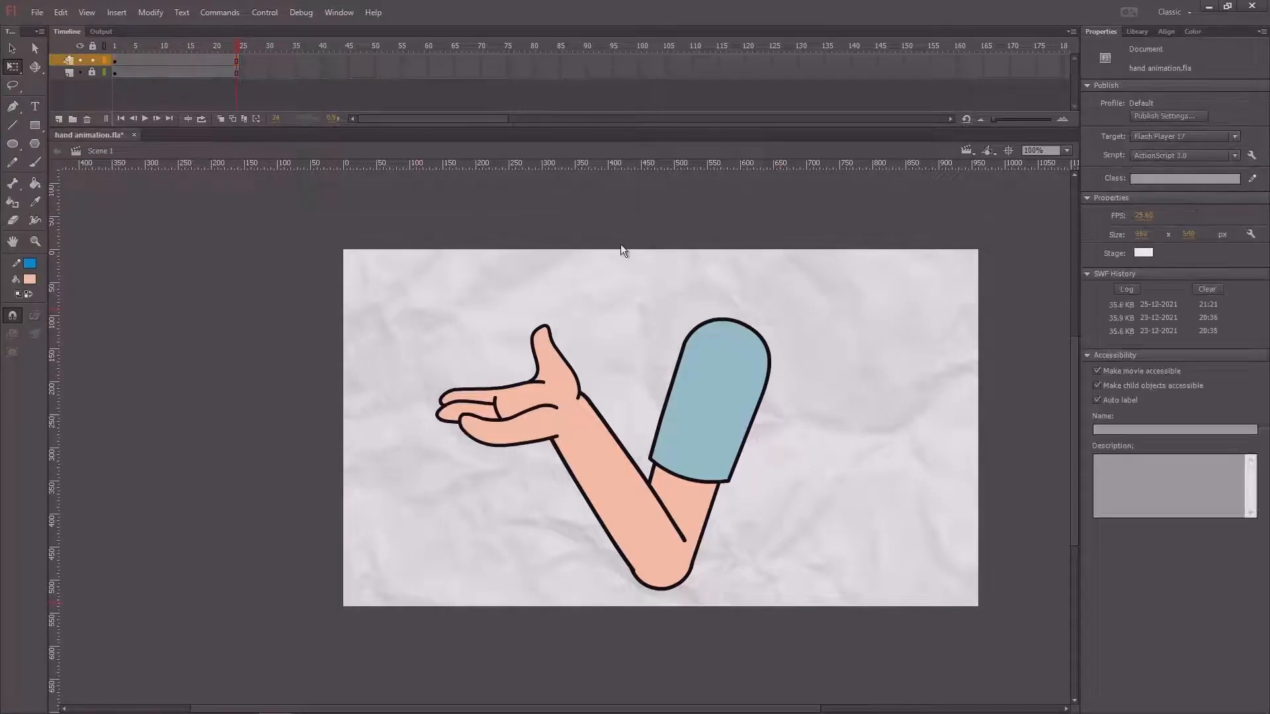
# Open the upper-arm symbol inside the arm symbol and extend both of its layers to frame 25.
pyautogui.press('v')
pyautogui.doubleClick(700, 430)
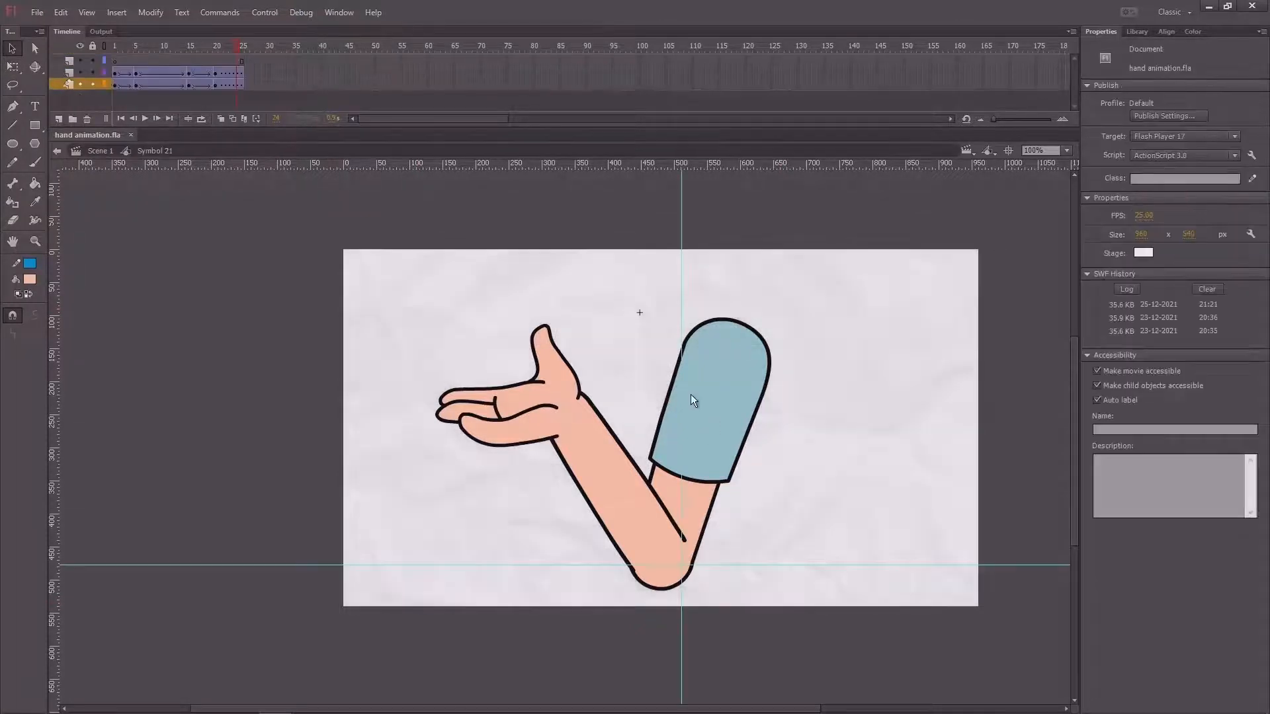
pyautogui.moveTo(162, 44); pyautogui.dragTo(188, 59)
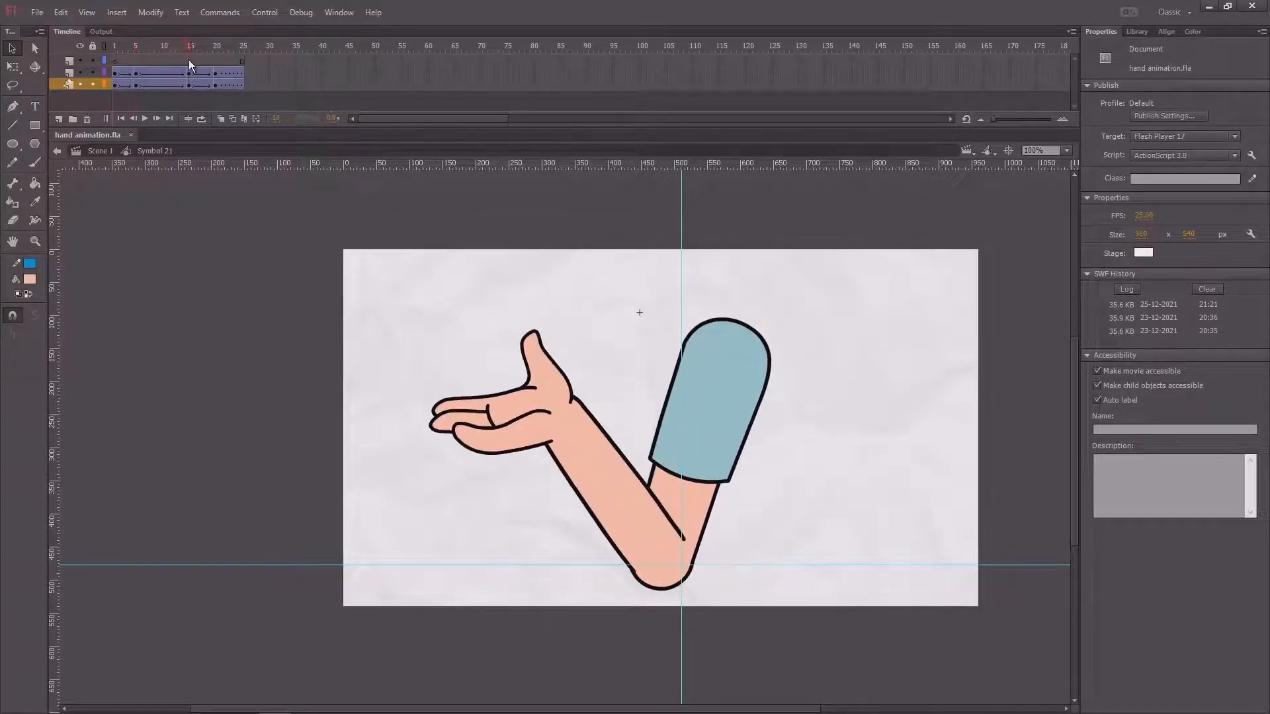
pyautogui.click(711, 410)
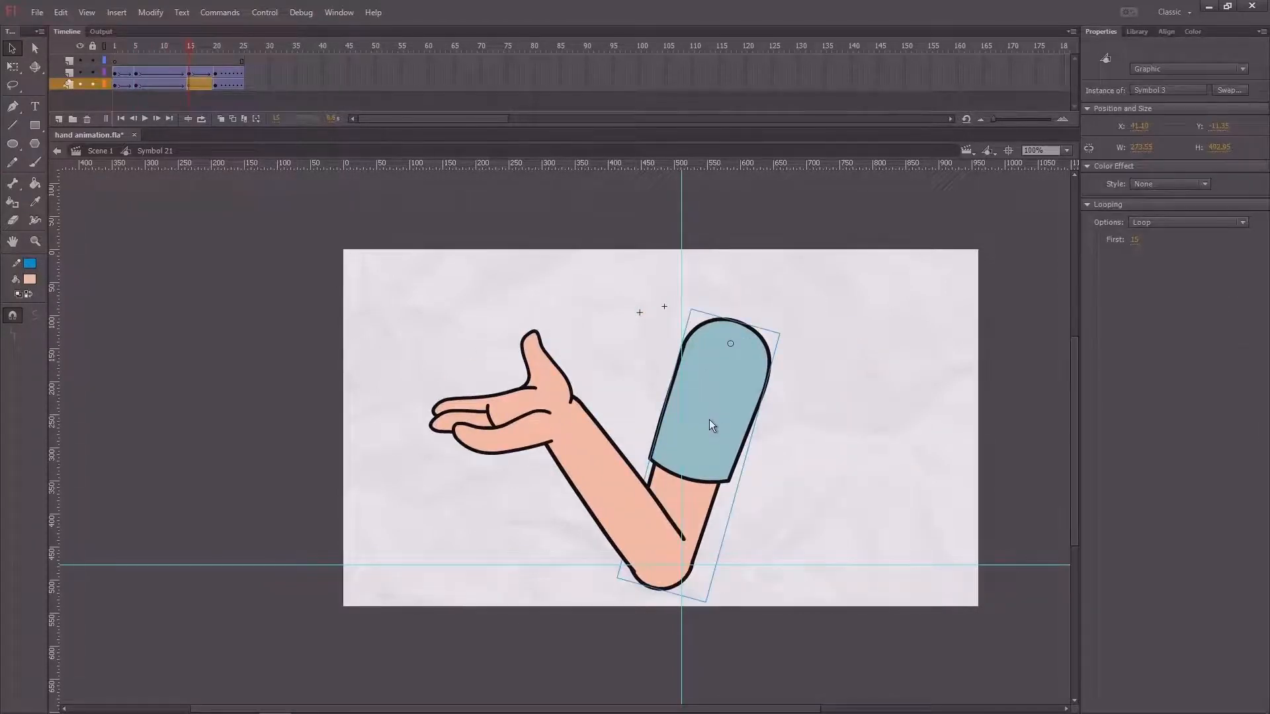
pyautogui.doubleClick(709, 420)
pyautogui.click(711, 422)
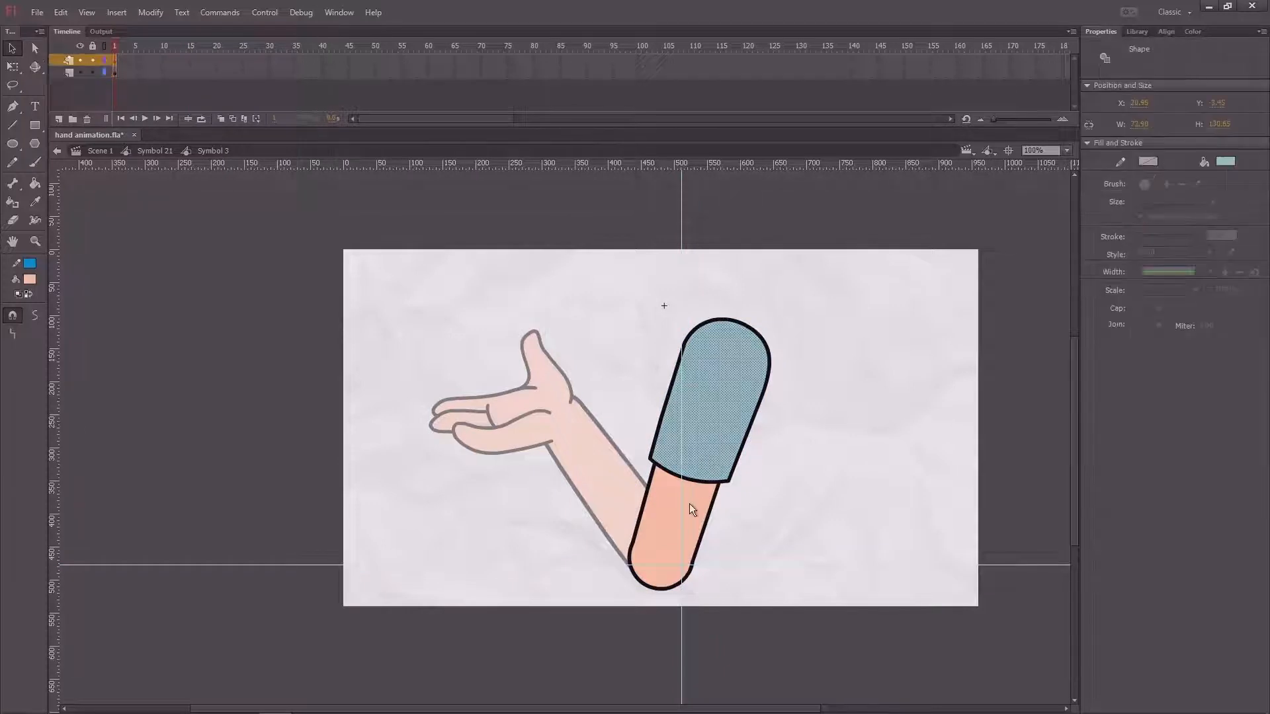
pyautogui.click(689, 503)
pyautogui.click(708, 466)
pyautogui.click(696, 503)
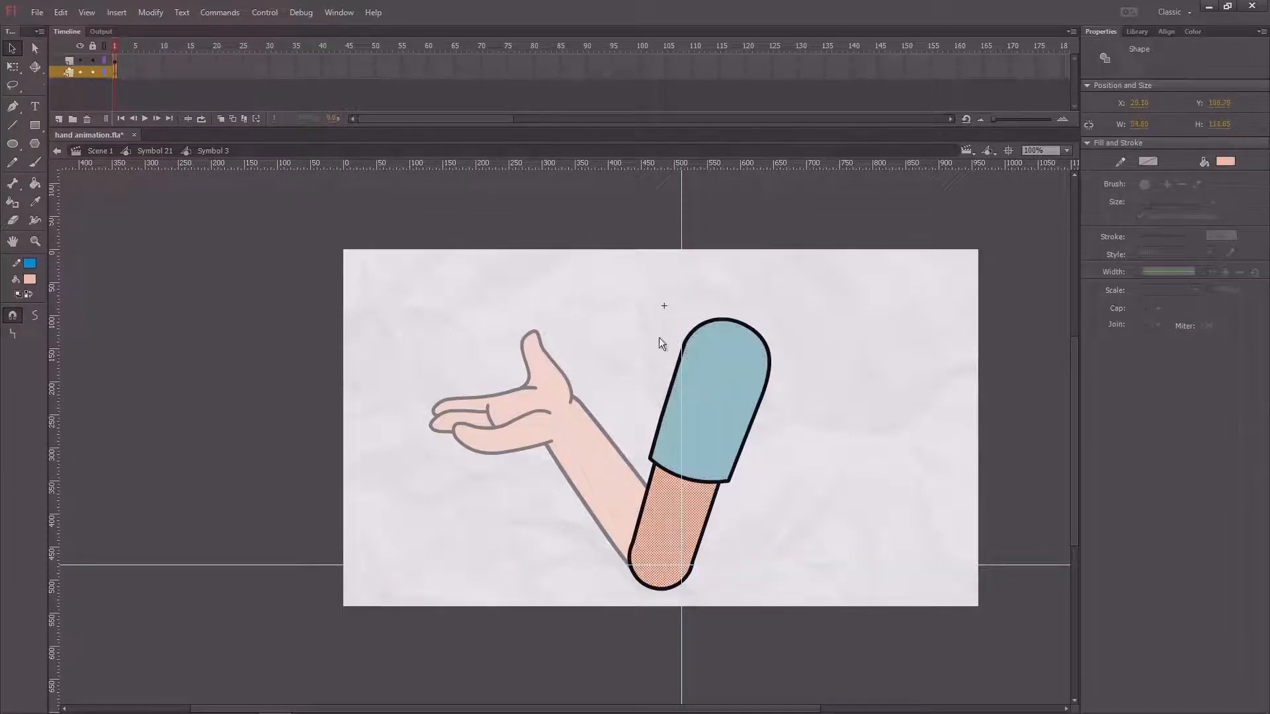
pyautogui.moveTo(242, 61); pyautogui.dragTo(114, 66)
pyautogui.press('F5')
# Add keyframes at frames 5 and 15 on the sleeve layer.
pyautogui.click(720, 395)
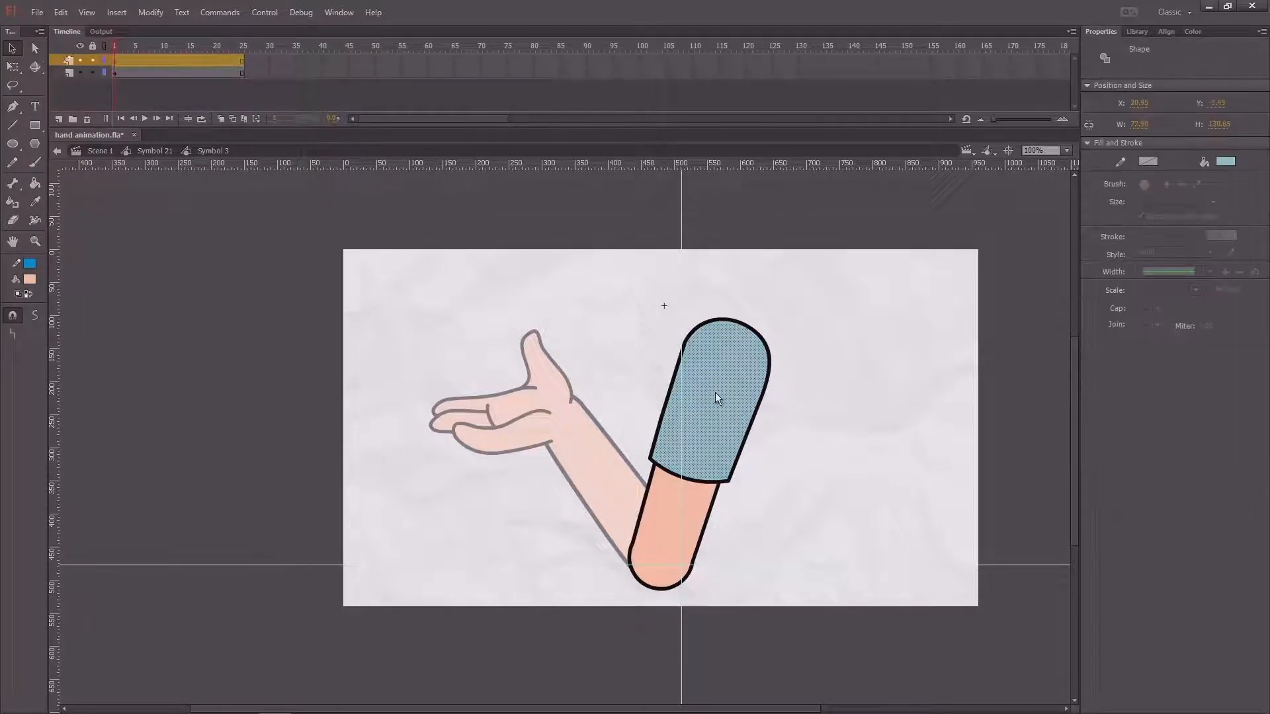
pyautogui.click(136, 60)
pyautogui.press('F6')
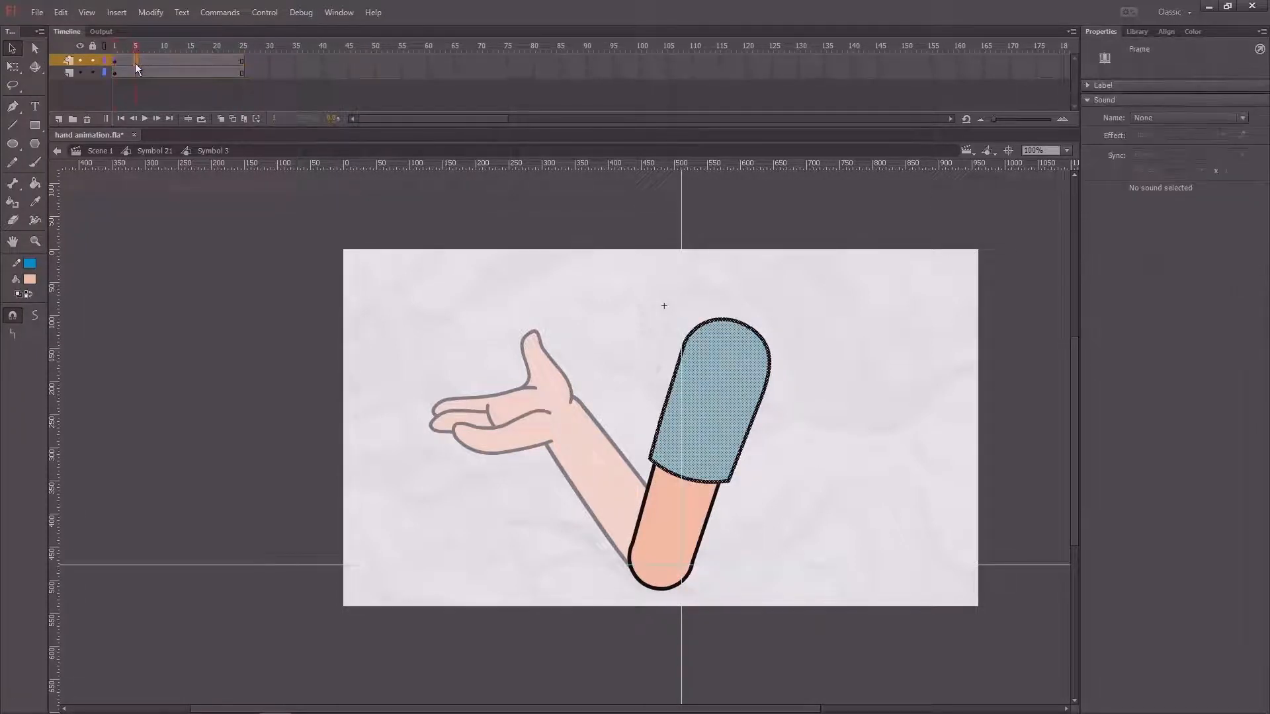
pyautogui.click(190, 61)
# At frame 15, bend the sleeve's lower hem upward into a shallow arch.
pyautogui.hotkey('ctrl', '=')
pyautogui.click(819, 391)
pyautogui.moveTo(728, 451); pyautogui.dragTo(742, 357)
pyautogui.moveTo(534, 505); pyautogui.dragTo(542, 471)
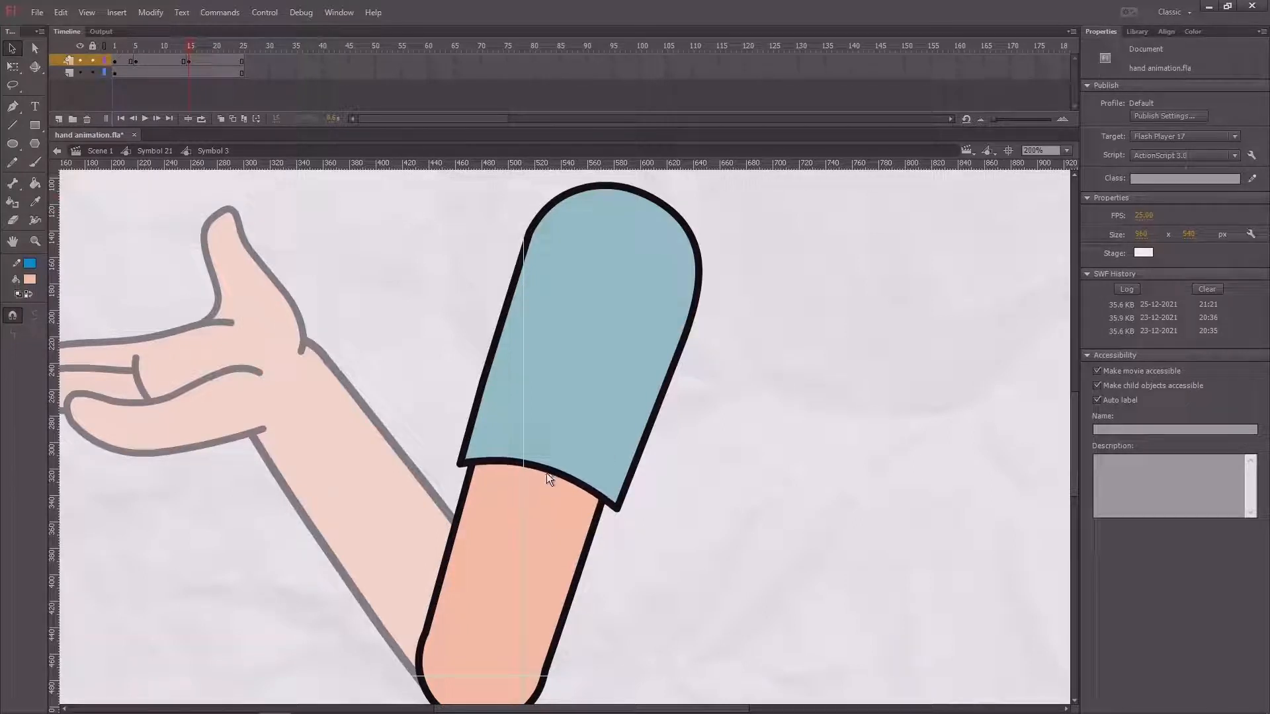
# Create a shape tween on the sleeve between frames 5 and 15, set its ease to 100 out, and play it.
pyautogui.rightClick(172, 61)
pyautogui.click(207, 84)
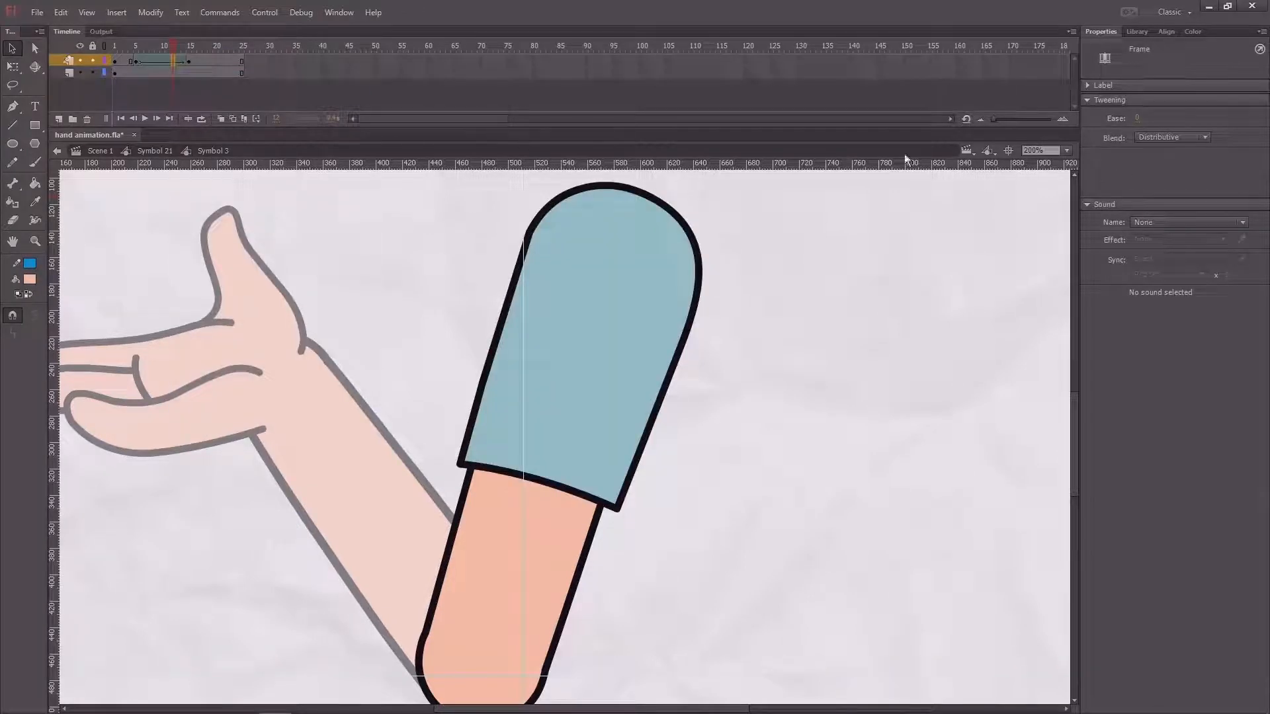
pyautogui.moveTo(1136, 118); pyautogui.dragTo(1211, 20)
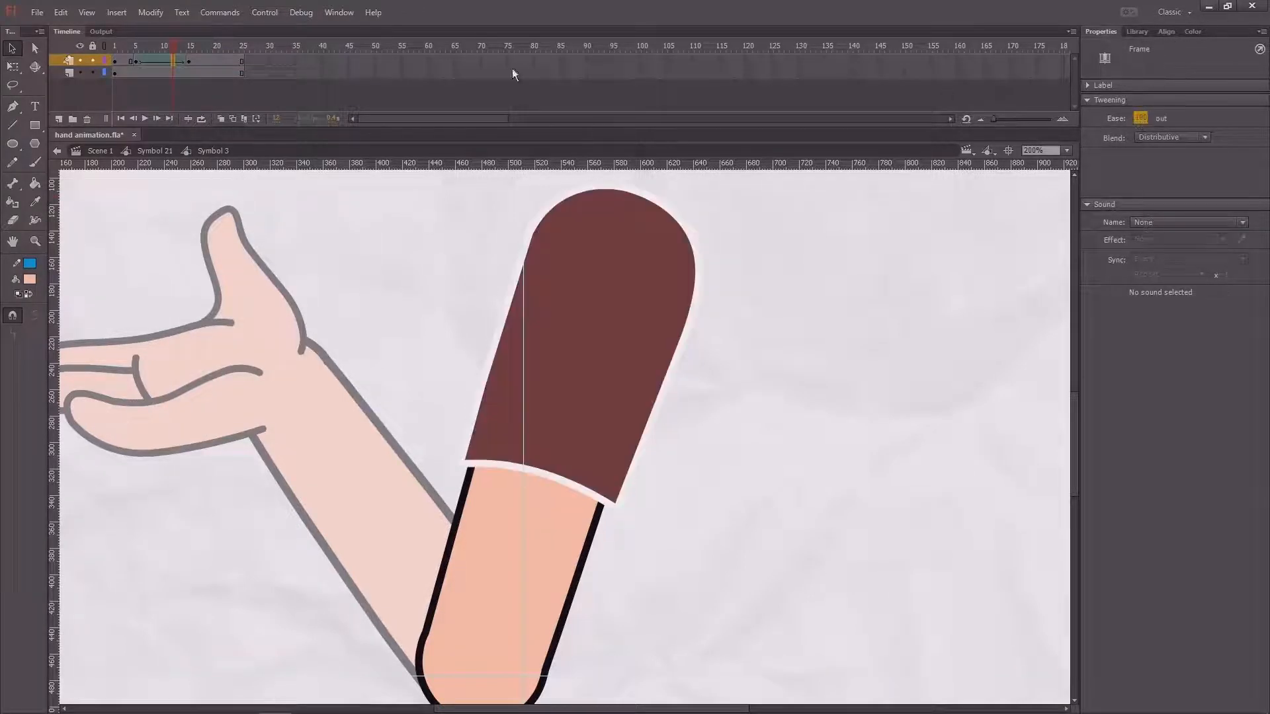
pyautogui.press('Return')
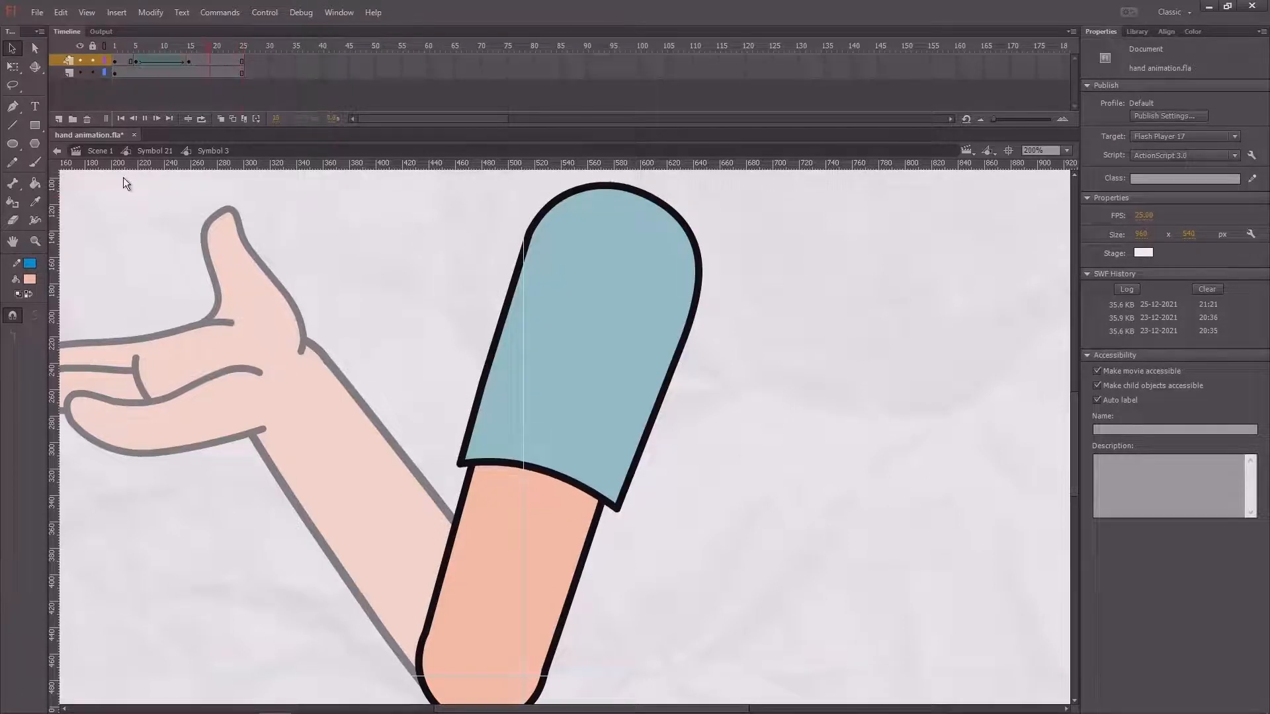
pyautogui.press('Return')
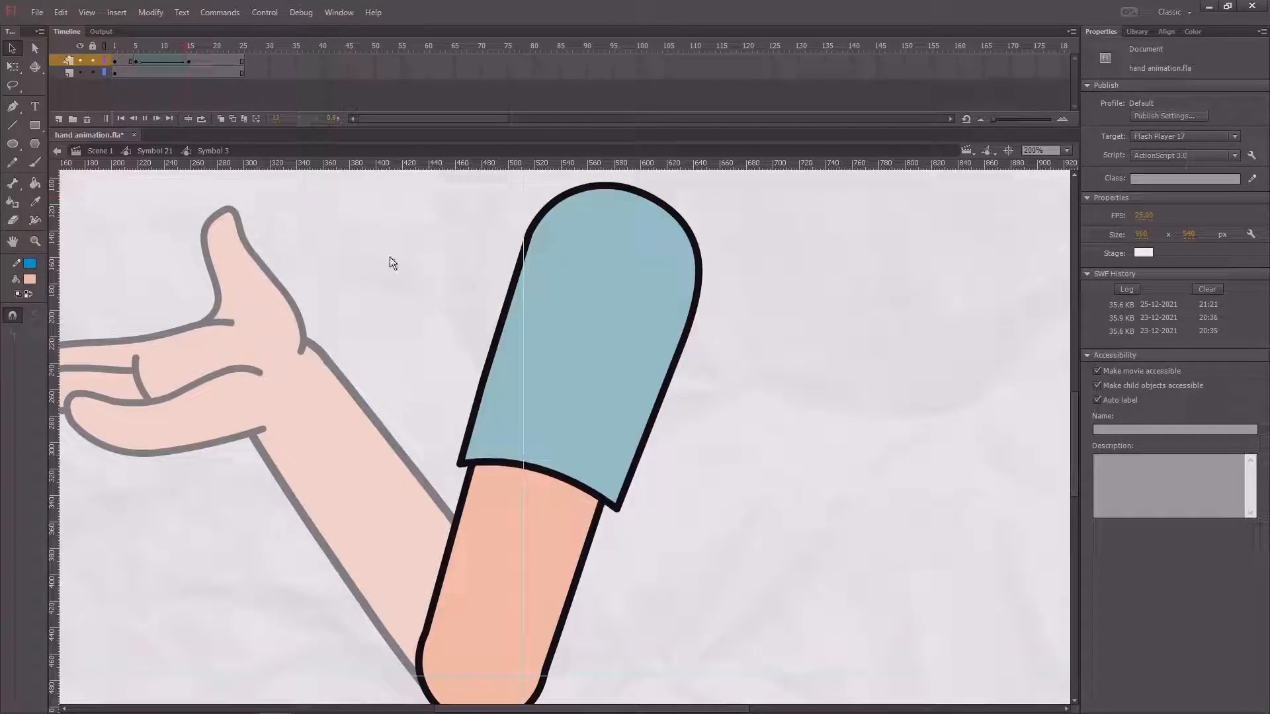
# Return to the whole arm symbol and play its animation at 100% magnification to review the sleeve movement.
pyautogui.doubleClick(382, 275)
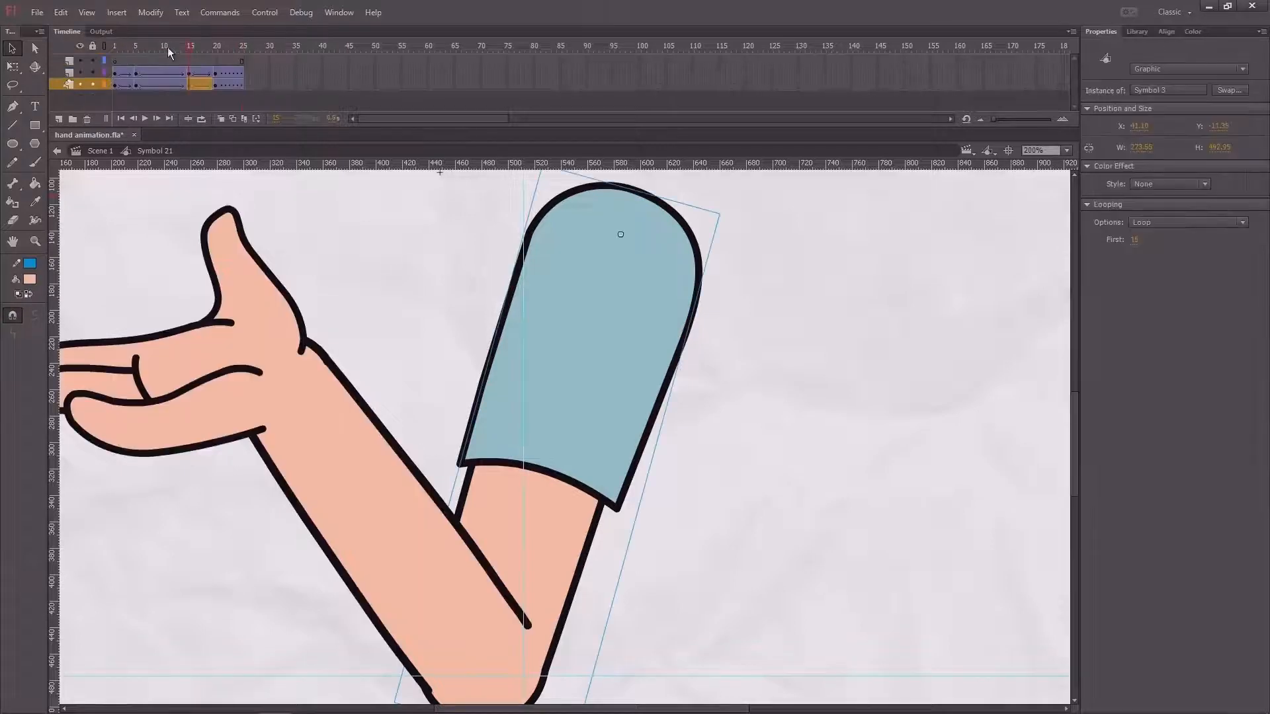
pyautogui.press('Return')
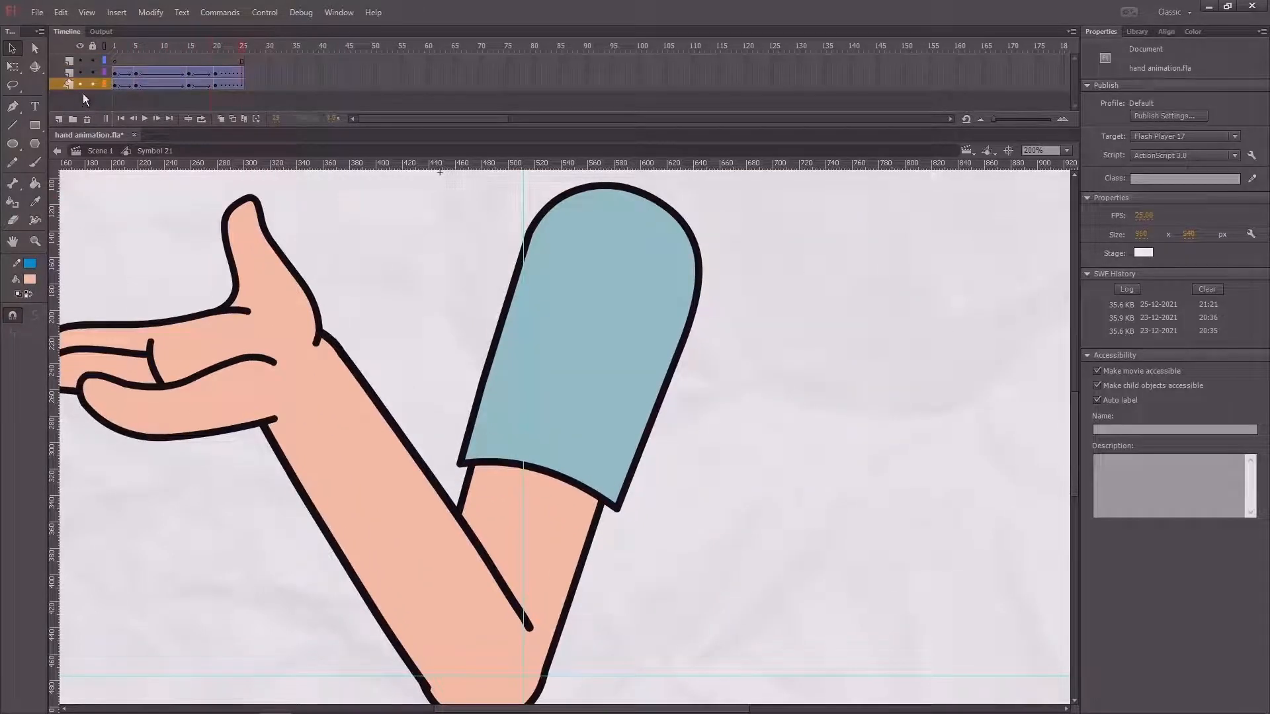
pyautogui.hotkey('ctrl', '1')
pyautogui.press('Return')
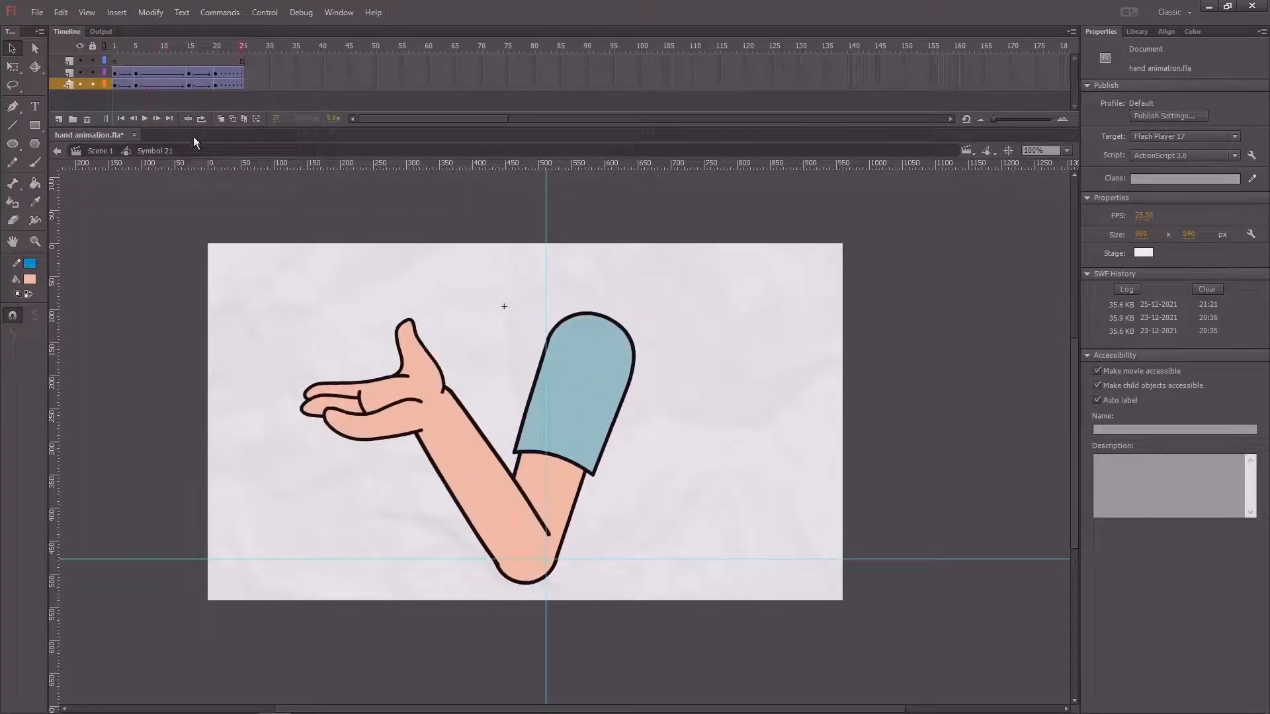
pyautogui.press('Return')
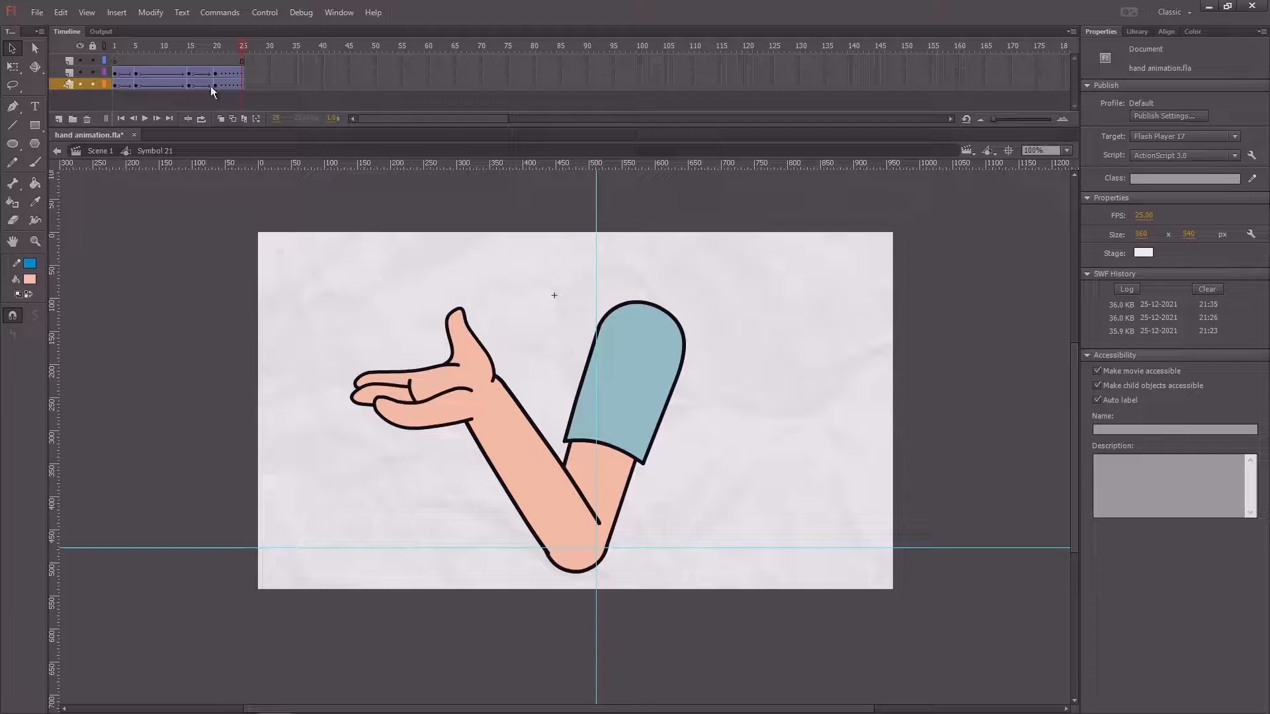
# Go into the forearm symbol from the arm's frame 20 and check the stroke size of the forearm's outline.
pyautogui.click(216, 46)
pyautogui.click(510, 426)
pyautogui.hotkey('ctrl', '=')
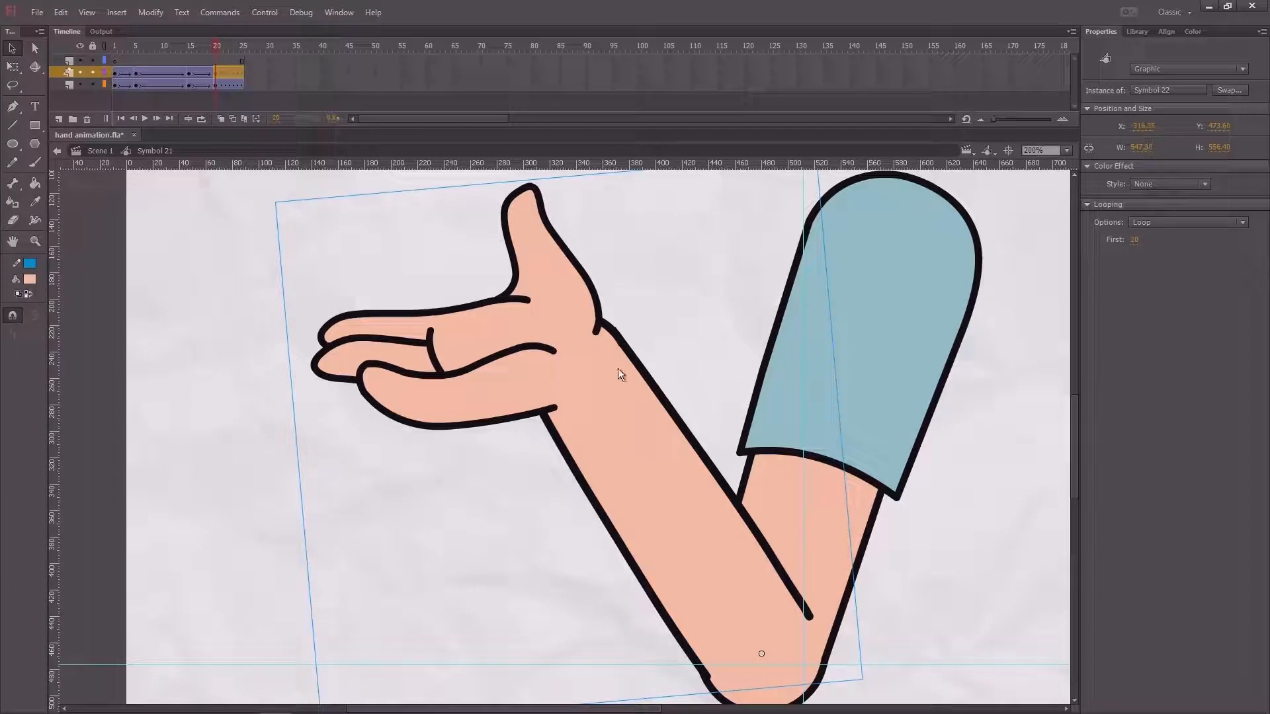
pyautogui.moveTo(621, 245); pyautogui.dragTo(566, 267)
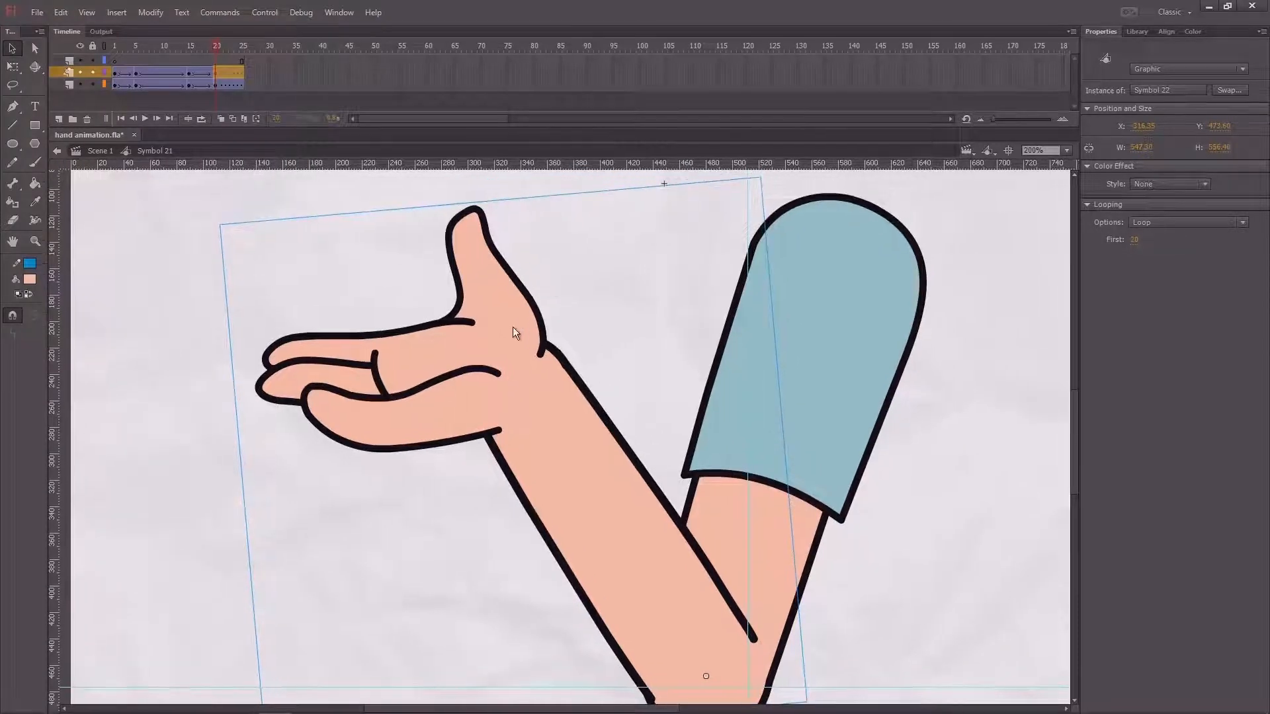
pyautogui.doubleClick(507, 327)
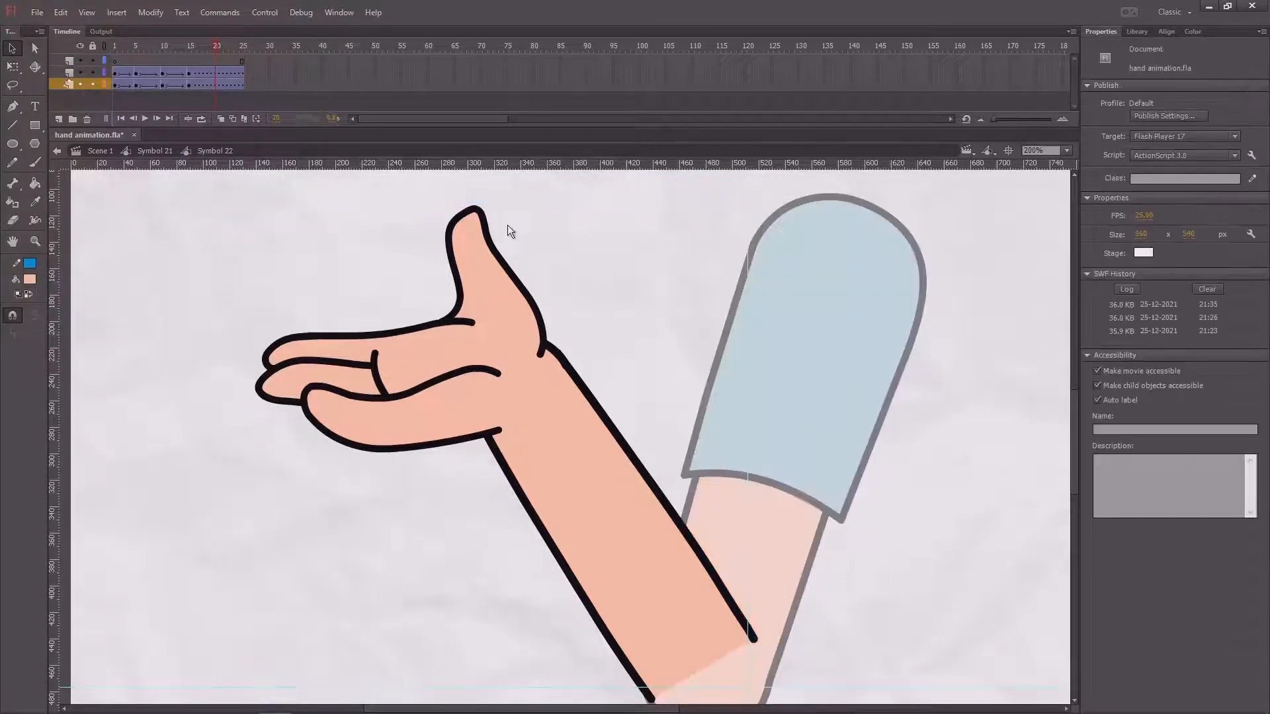
pyautogui.click(187, 45)
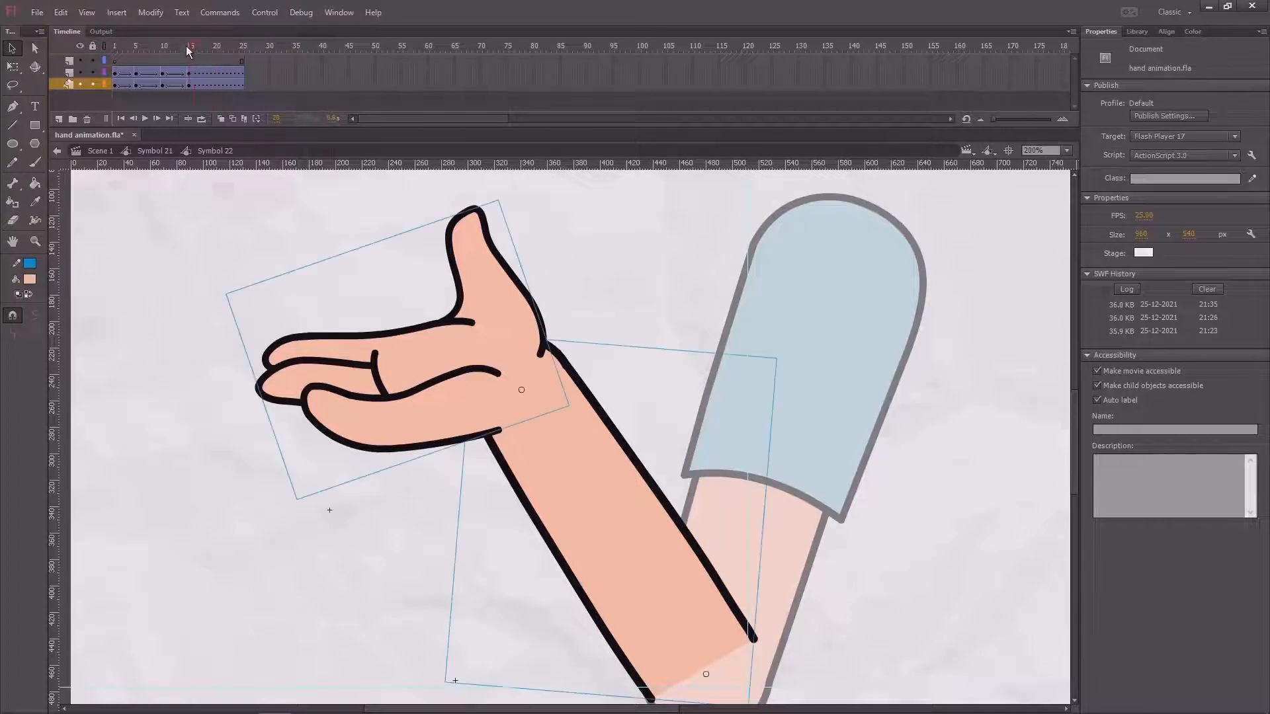
pyautogui.doubleClick(608, 455)
pyautogui.click(622, 442)
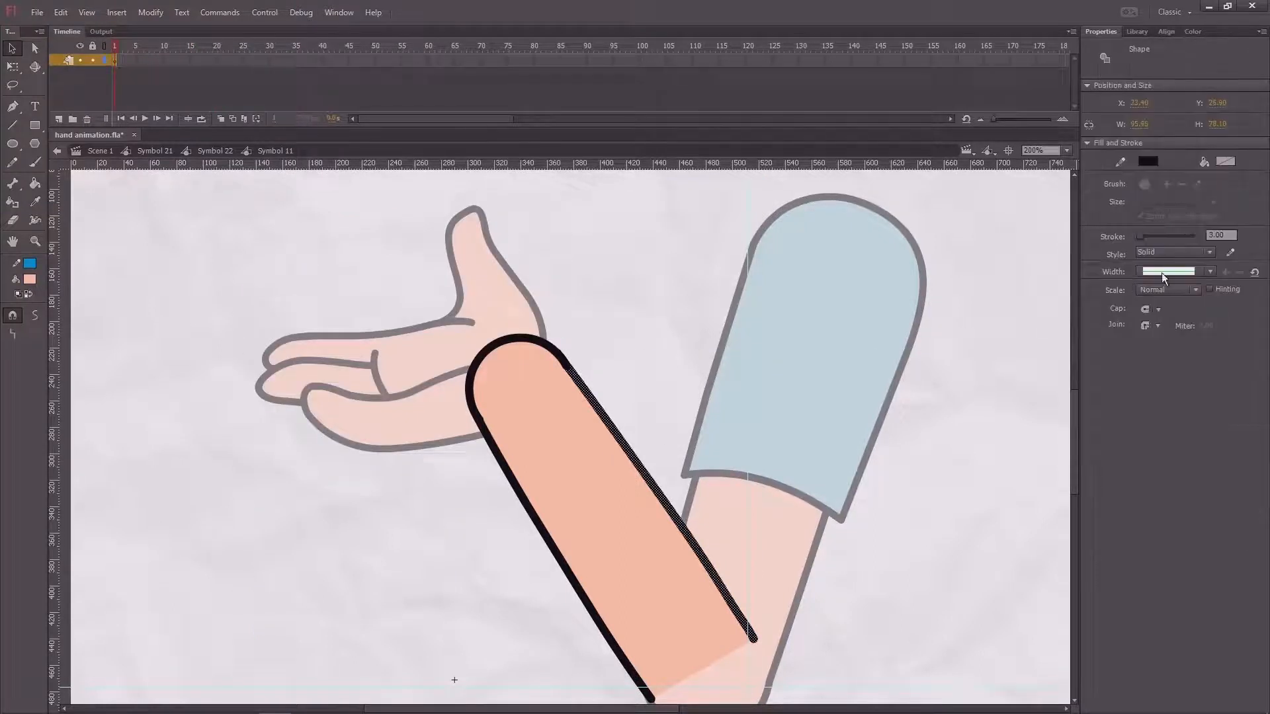
pyautogui.doubleClick(632, 311)
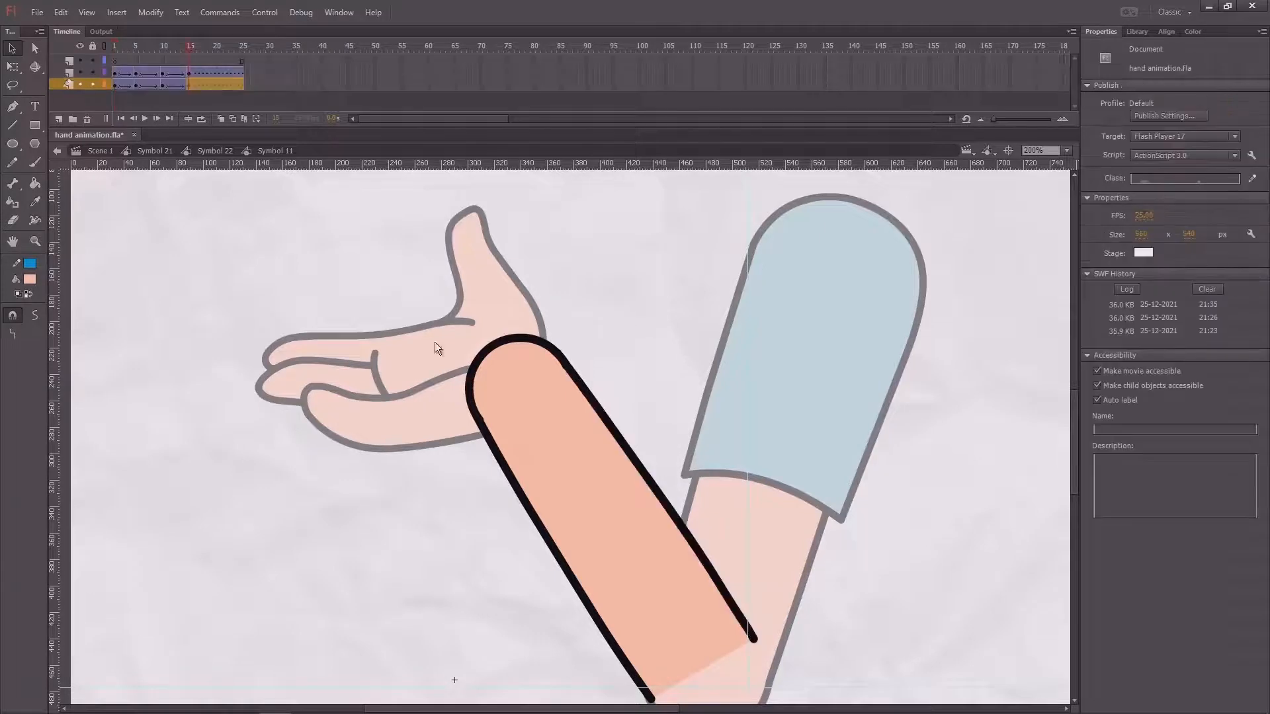
# Check the outline stroke size of both hand poses inside the hand symbol, and return to the arm symbol.
pyautogui.doubleClick(434, 359)
pyautogui.doubleClick(438, 367)
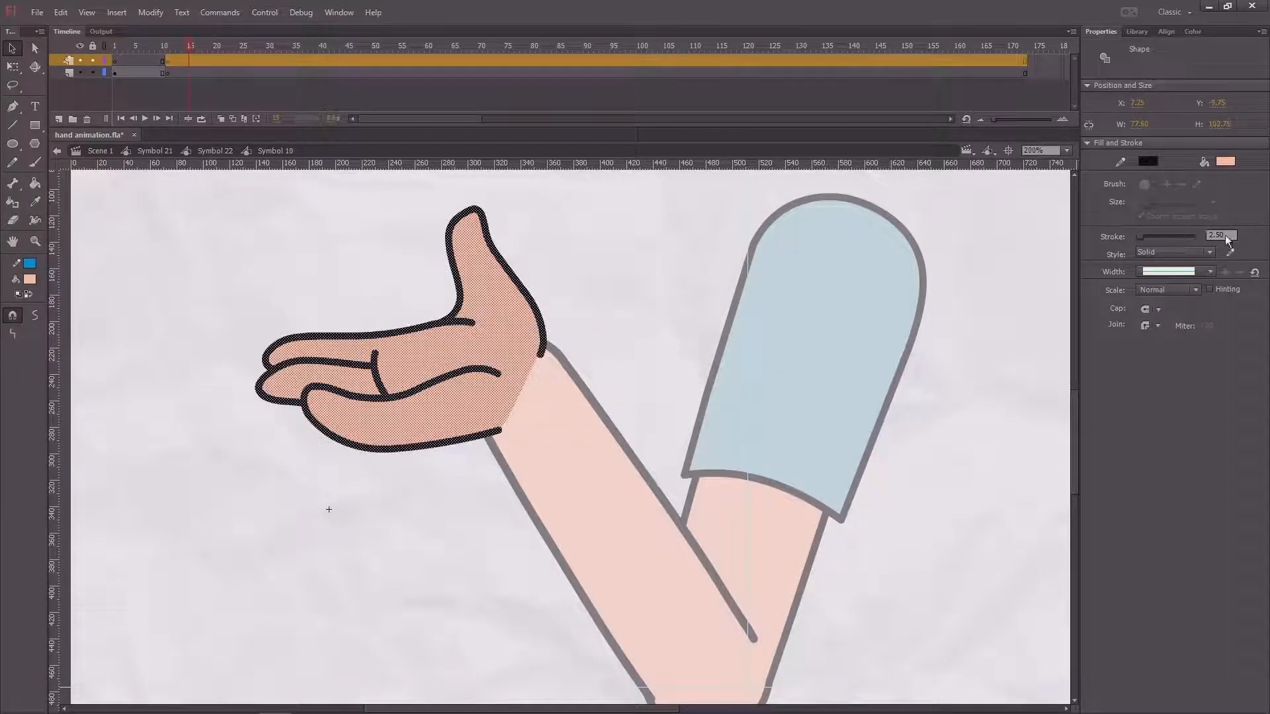
pyautogui.click(967, 347)
pyautogui.click(149, 48)
pyautogui.click(147, 72)
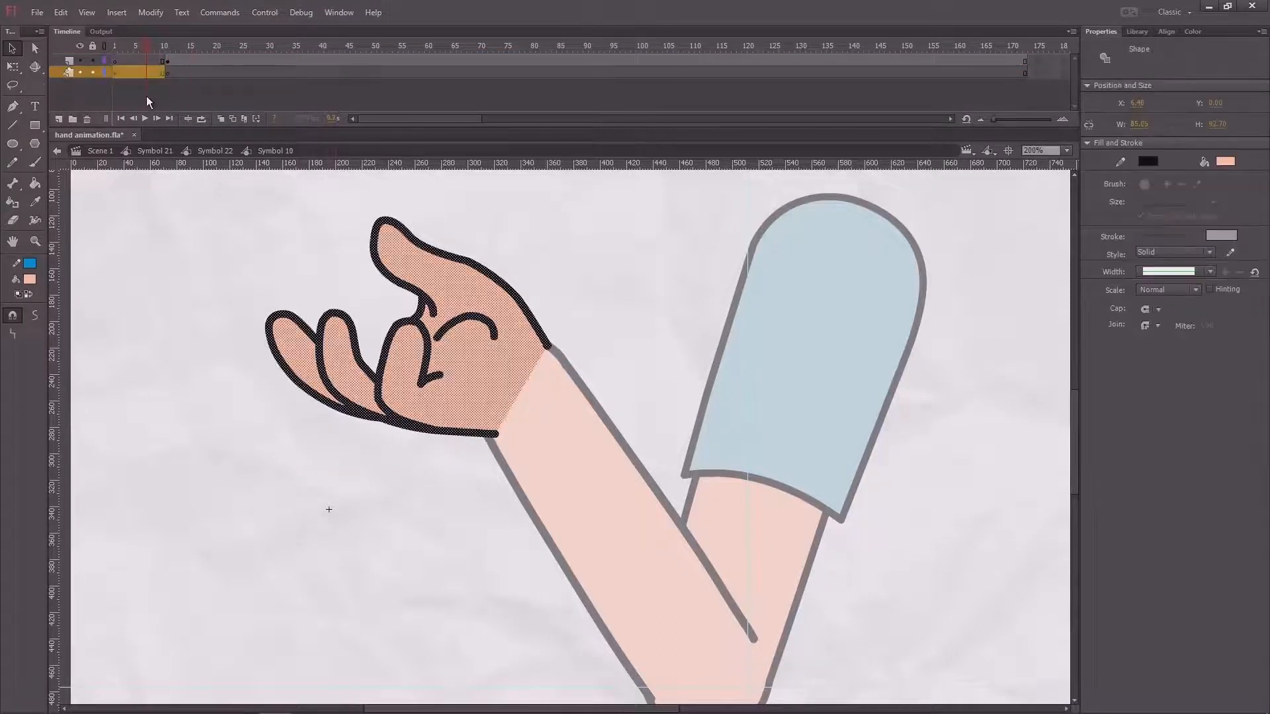
pyautogui.click(1221, 237)
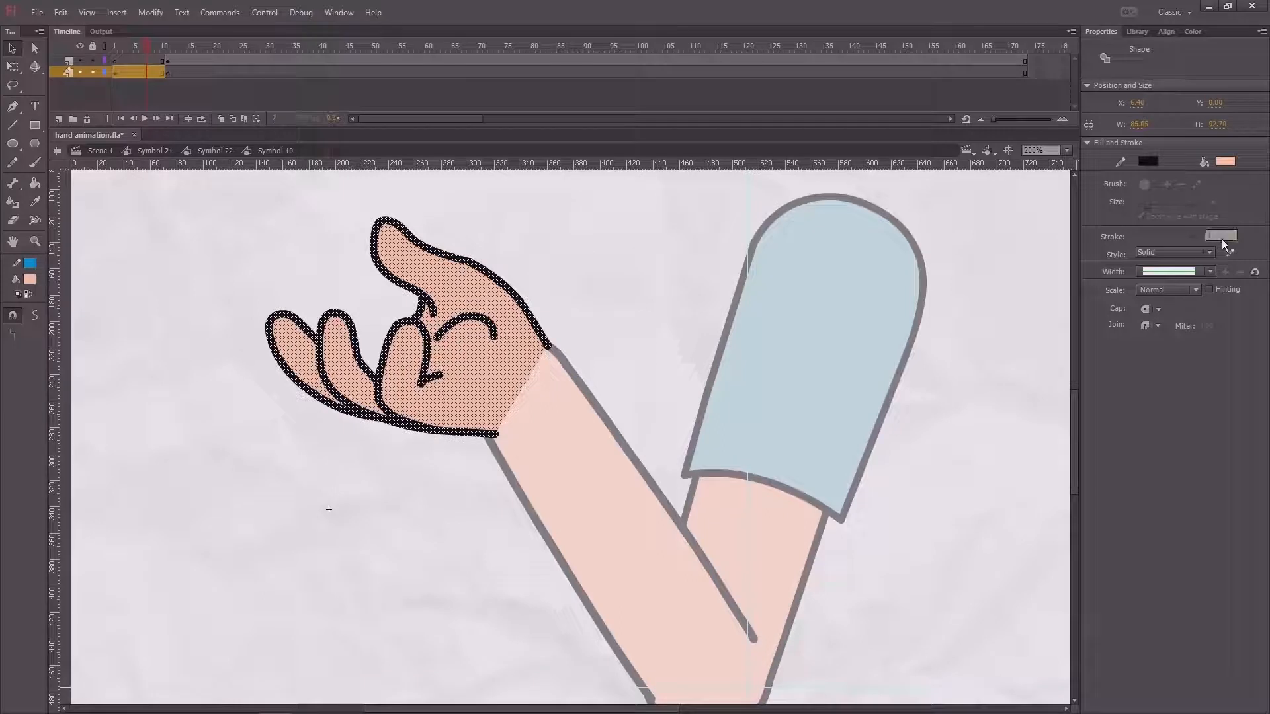
pyautogui.click(688, 272)
pyautogui.doubleClick(345, 461)
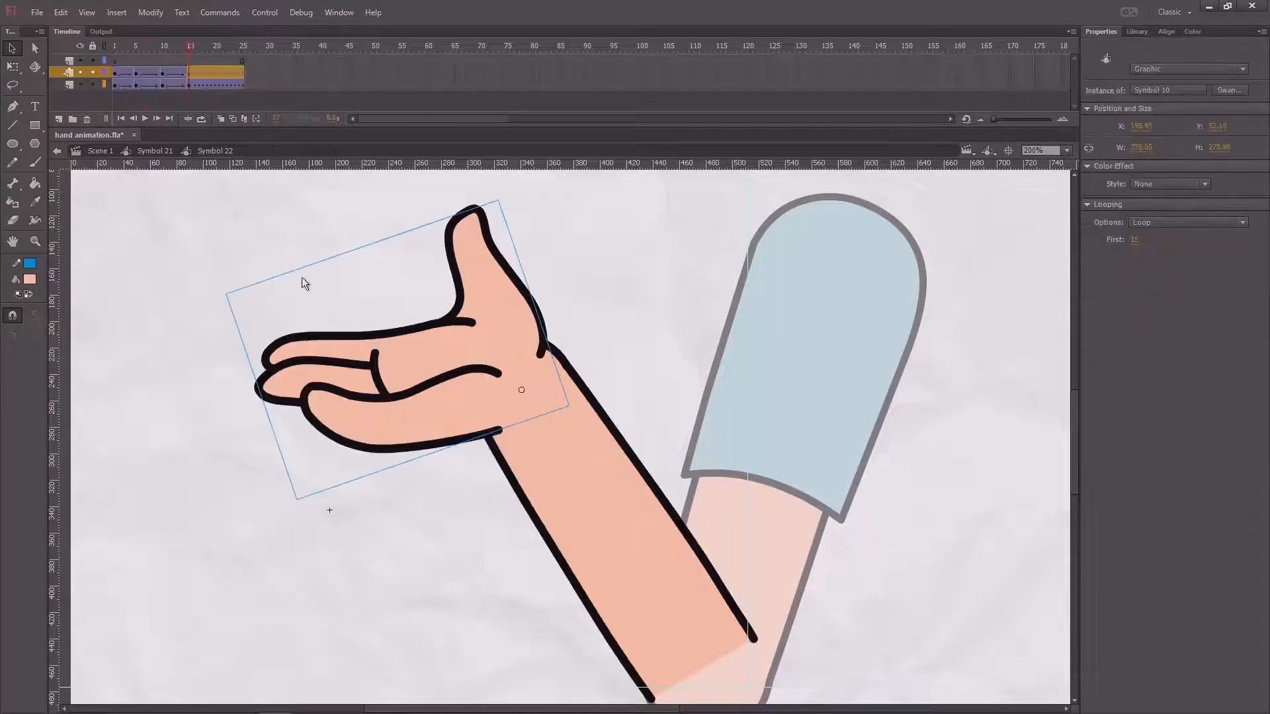
pyautogui.moveTo(176, 45); pyautogui.dragTo(114, 85)
pyautogui.doubleClick(216, 308)
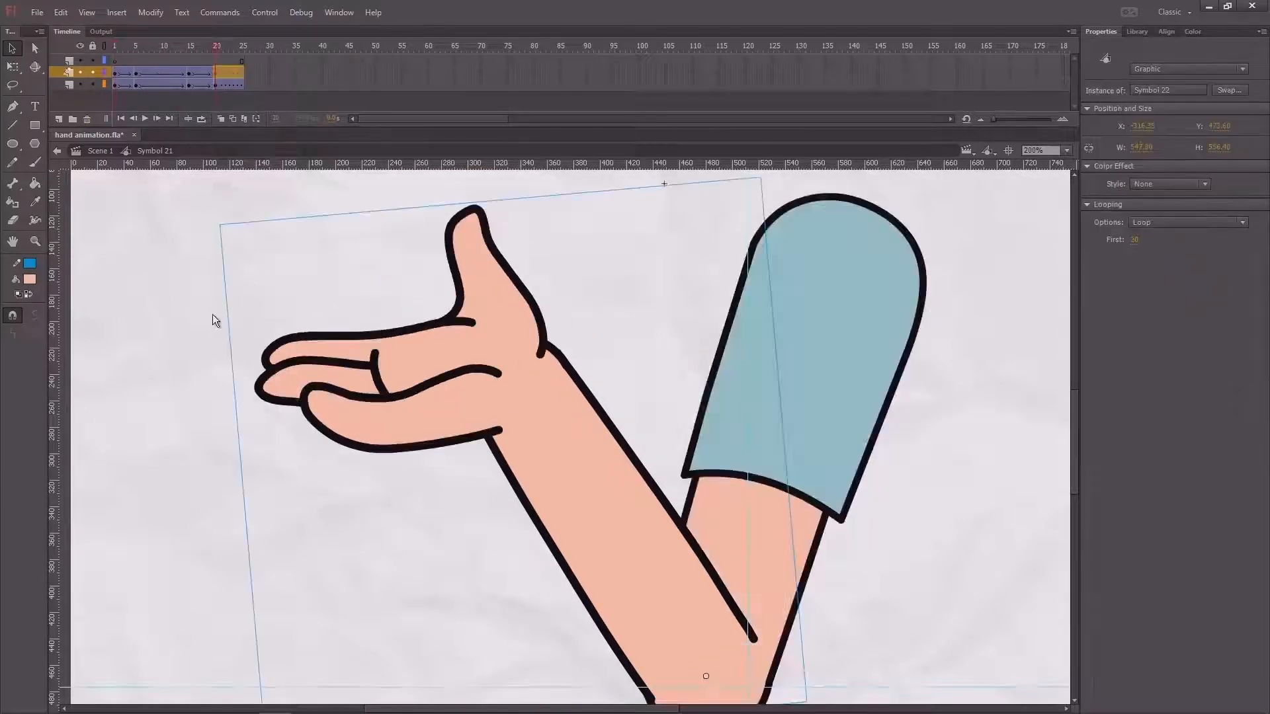
# Open the forearm shape's own symbol from frame 10 of the forearm-and-hand symbol and extend its layer to frame 25.
pyautogui.scroll(-3, 165, 180)
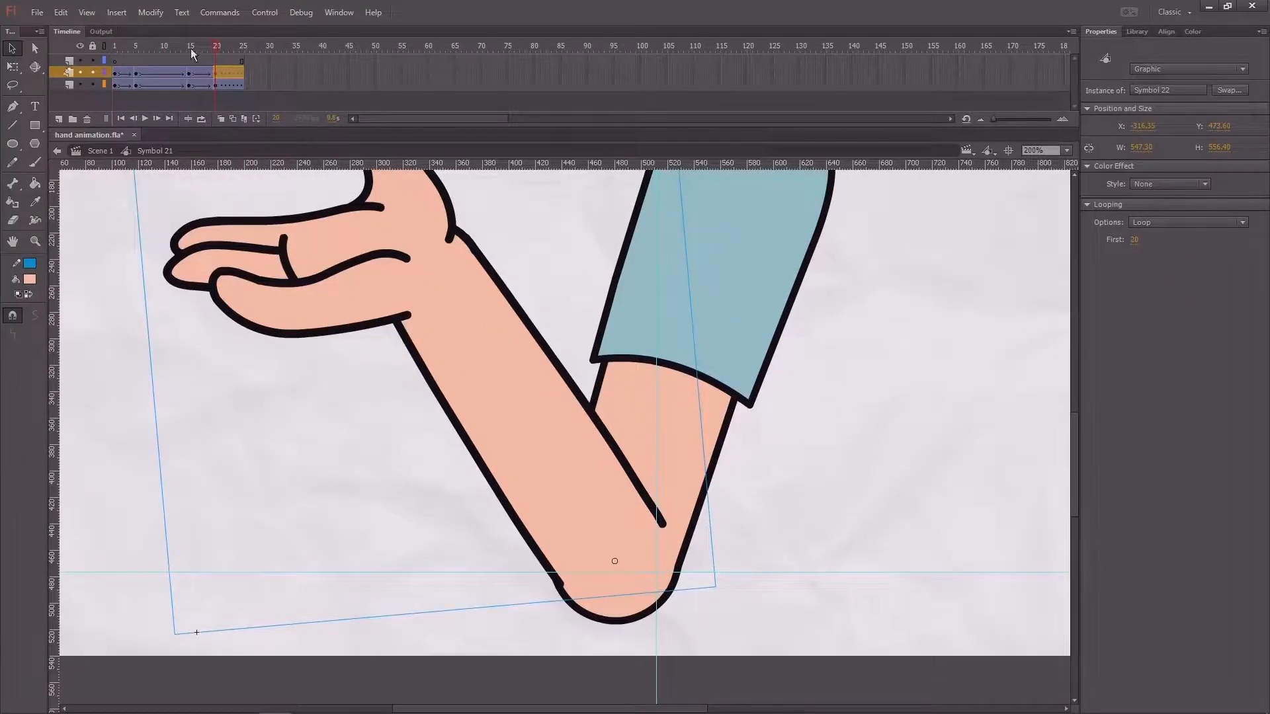
pyautogui.moveTo(192, 53)
pyautogui.mouseDown()
pyautogui.moveTo(135, 65)
pyautogui.moveTo(189, 70)
pyautogui.mouseUp()
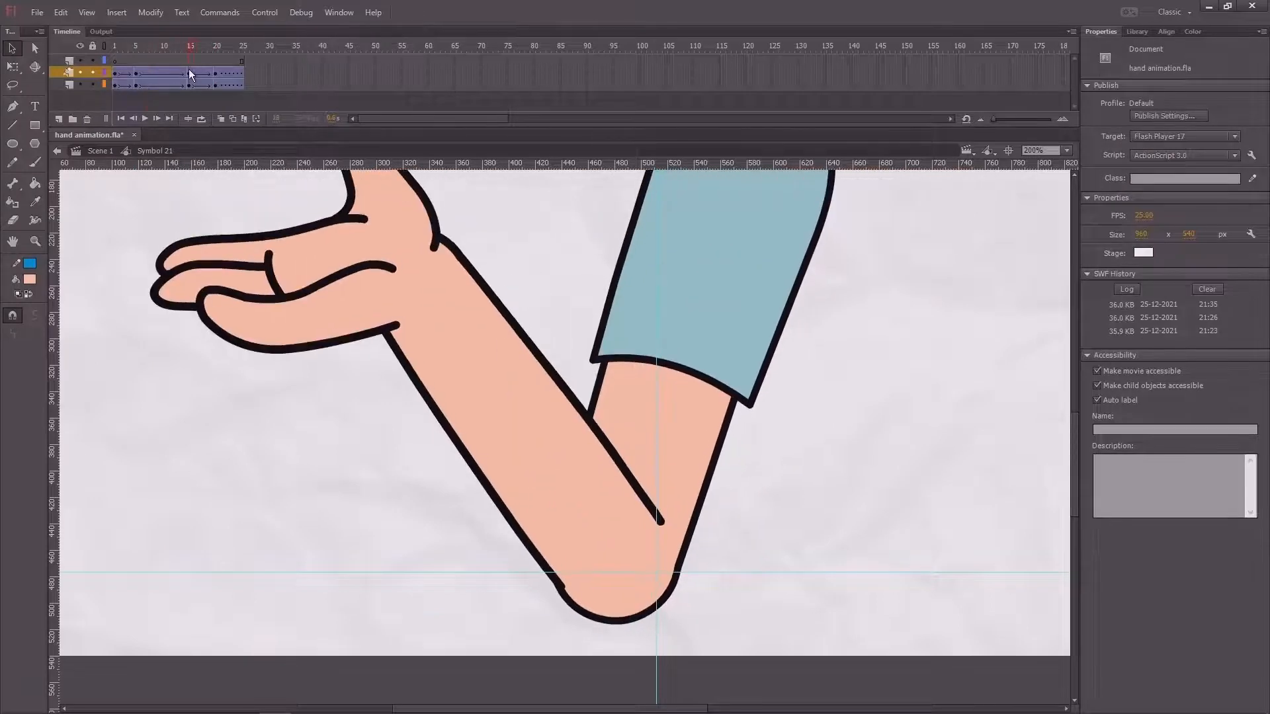
pyautogui.doubleClick(629, 501)
pyautogui.moveTo(164, 60)
pyautogui.mouseDown()
pyautogui.moveTo(144, 62)
pyautogui.moveTo(192, 66)
pyautogui.moveTo(161, 69)
pyautogui.mouseUp()
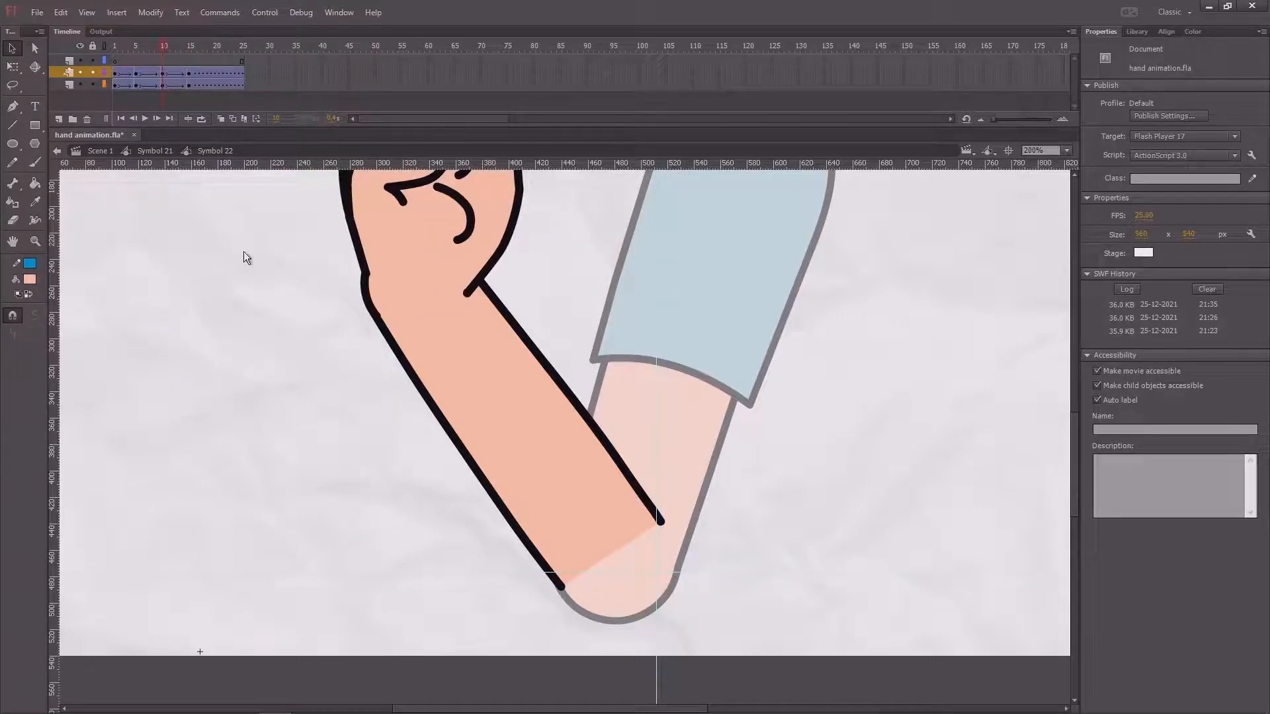
pyautogui.moveTo(244, 251); pyautogui.dragTo(208, 296)
pyautogui.click(567, 531)
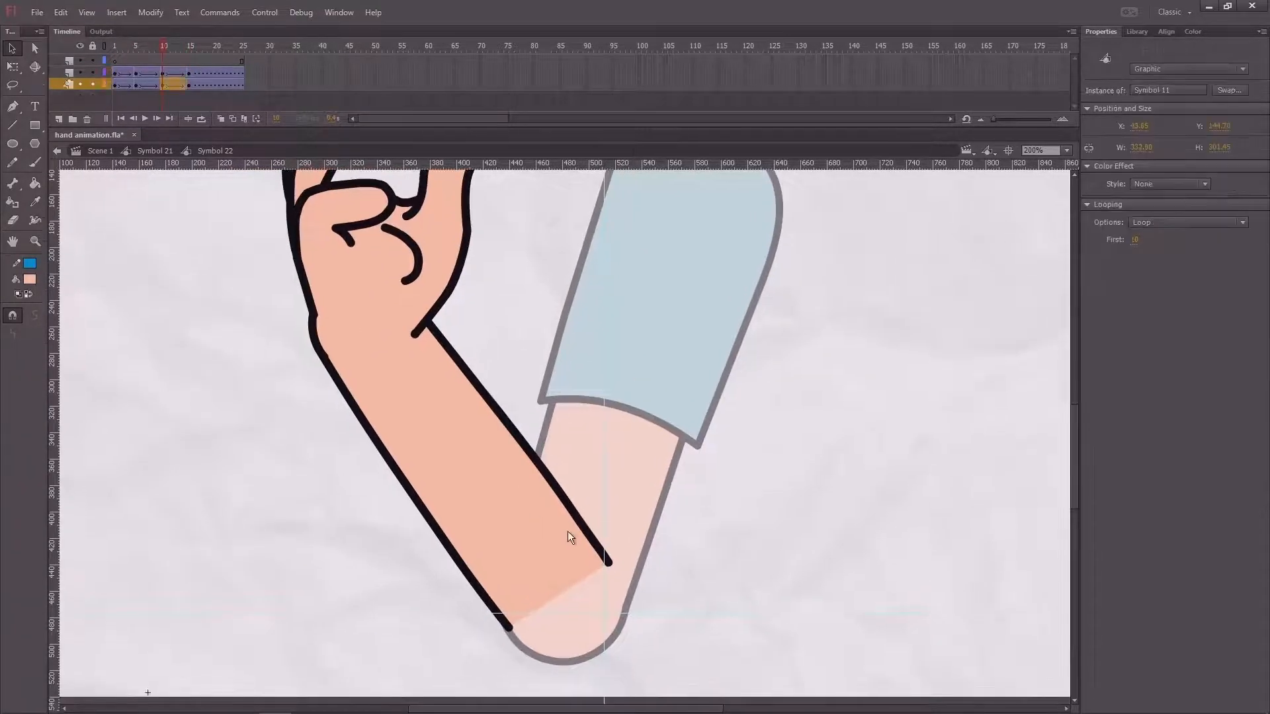
pyautogui.doubleClick(557, 541)
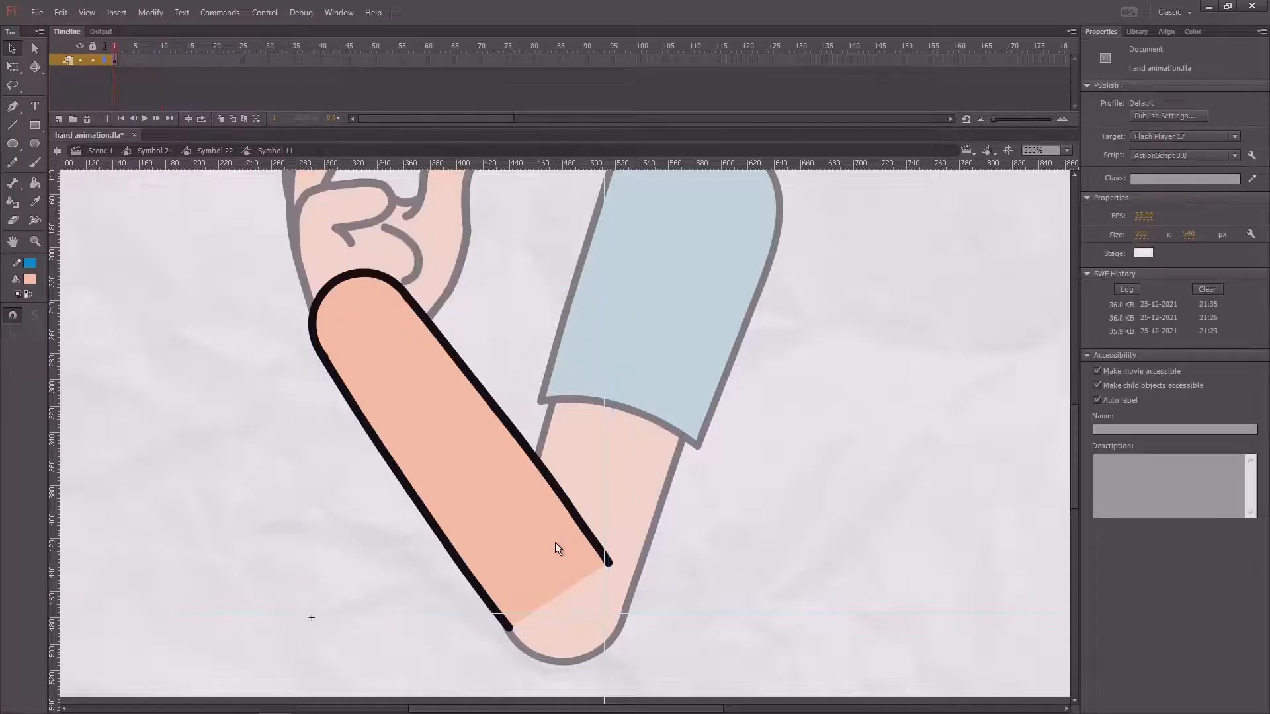
pyautogui.moveTo(152, 61)
pyautogui.mouseDown()
pyautogui.moveTo(242, 66)
pyautogui.moveTo(139, 61)
pyautogui.mouseUp()
pyautogui.press('F5')
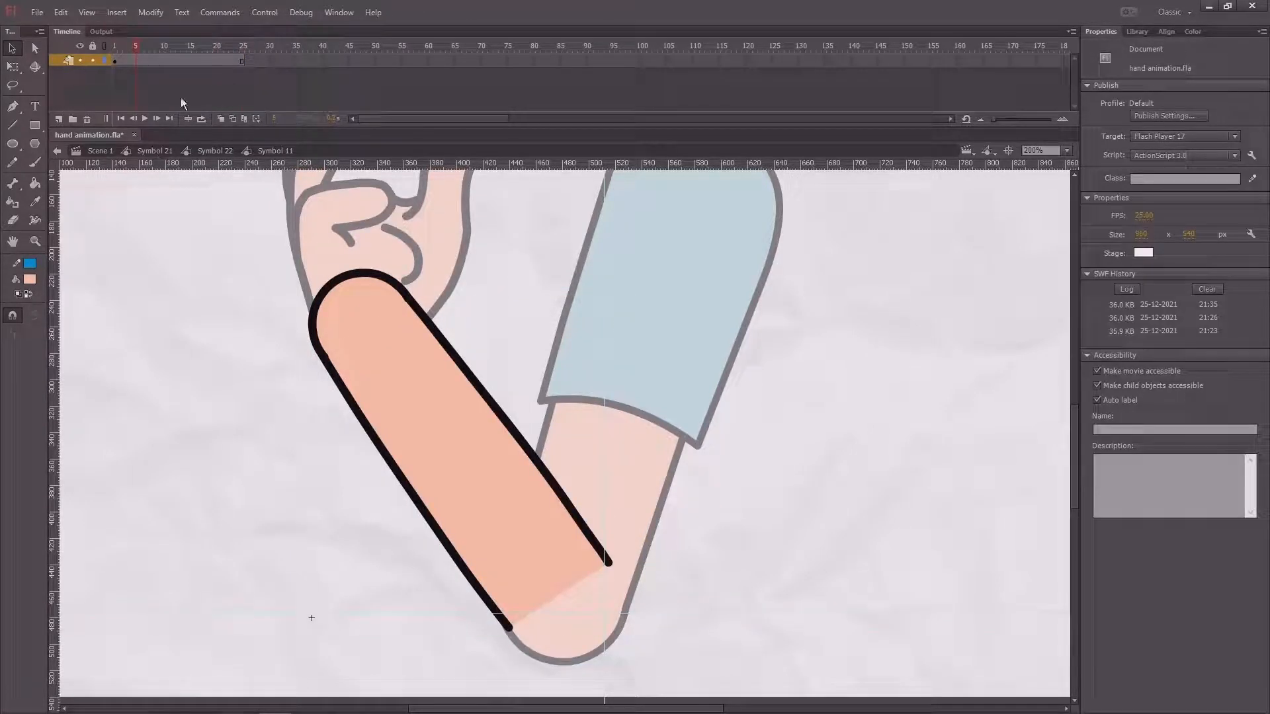
# Add a keyframe at frame 11 of the forearm shape, and go back to frame 10 of the forearm-and-hand symbol.
pyautogui.click(165, 60)
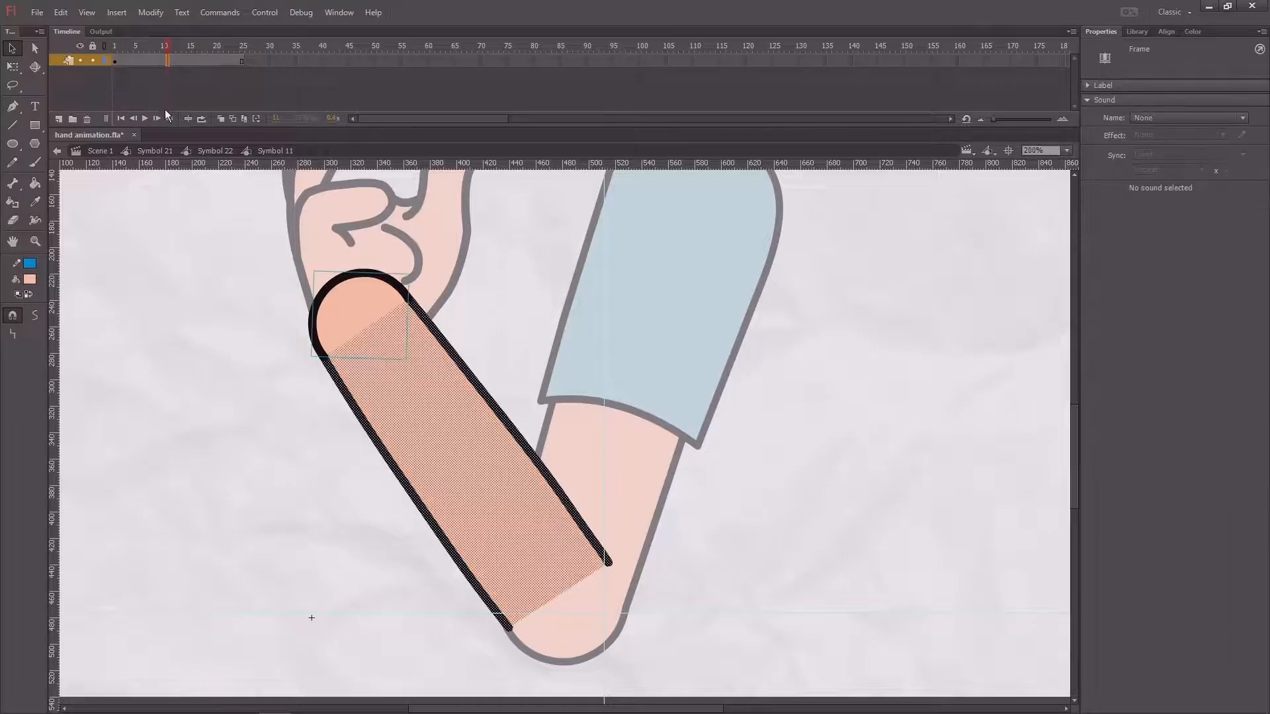
pyautogui.press('F6')
pyautogui.doubleClick(183, 209)
pyautogui.click(163, 49)
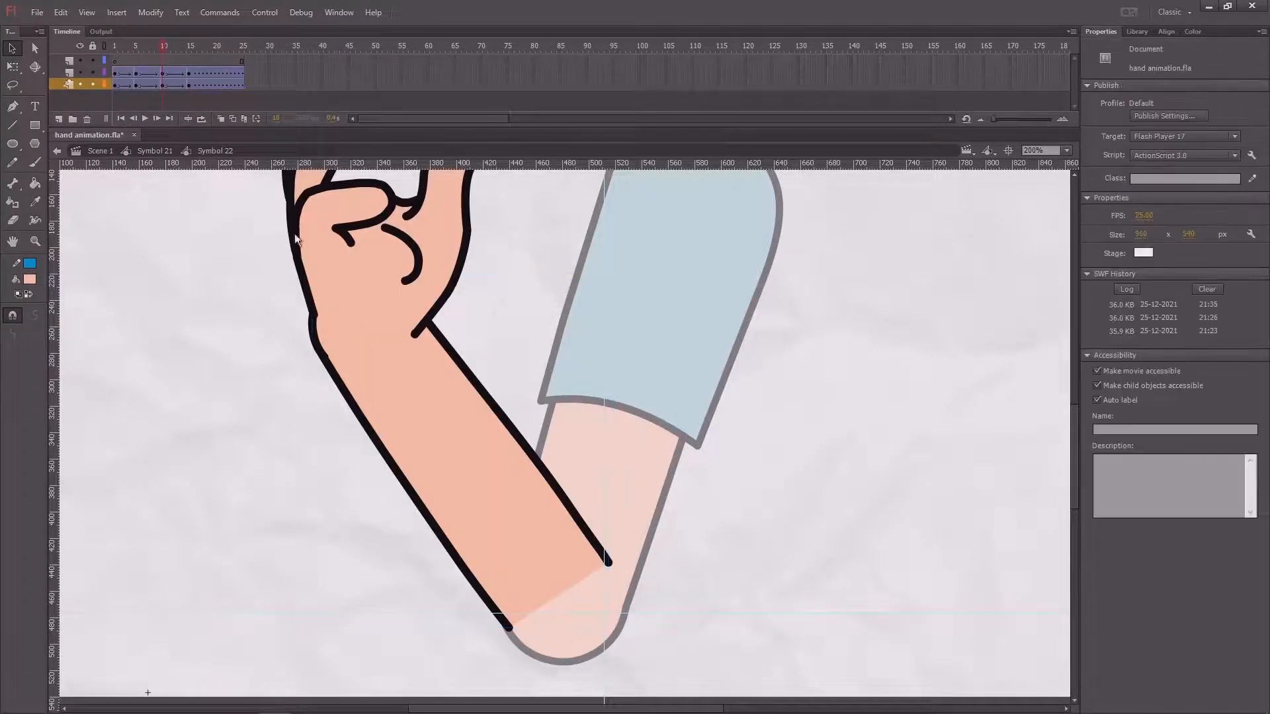
# Go into the forearm shape's symbol and cut off the forearm's inner elbow corner at frame 11.
pyautogui.doubleClick(498, 484)
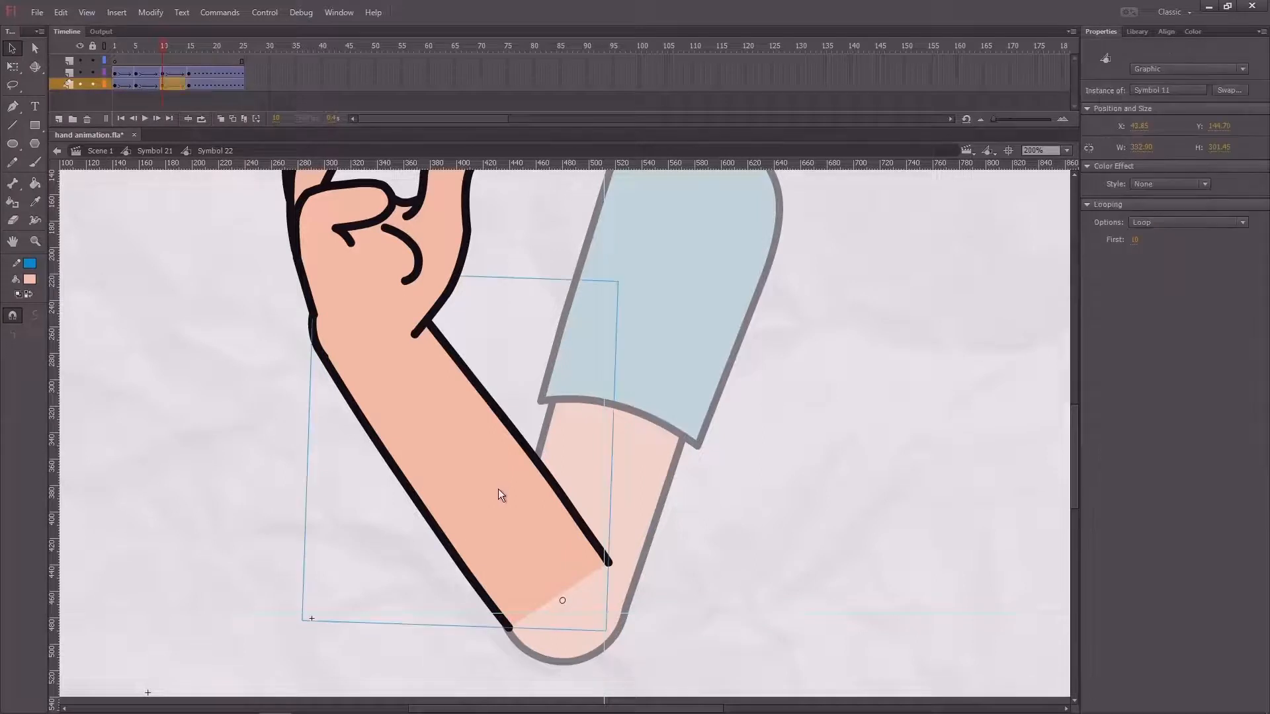
pyautogui.click(168, 49)
pyautogui.moveTo(595, 399); pyautogui.dragTo(570, 345)
pyautogui.moveTo(601, 478); pyautogui.dragTo(567, 530)
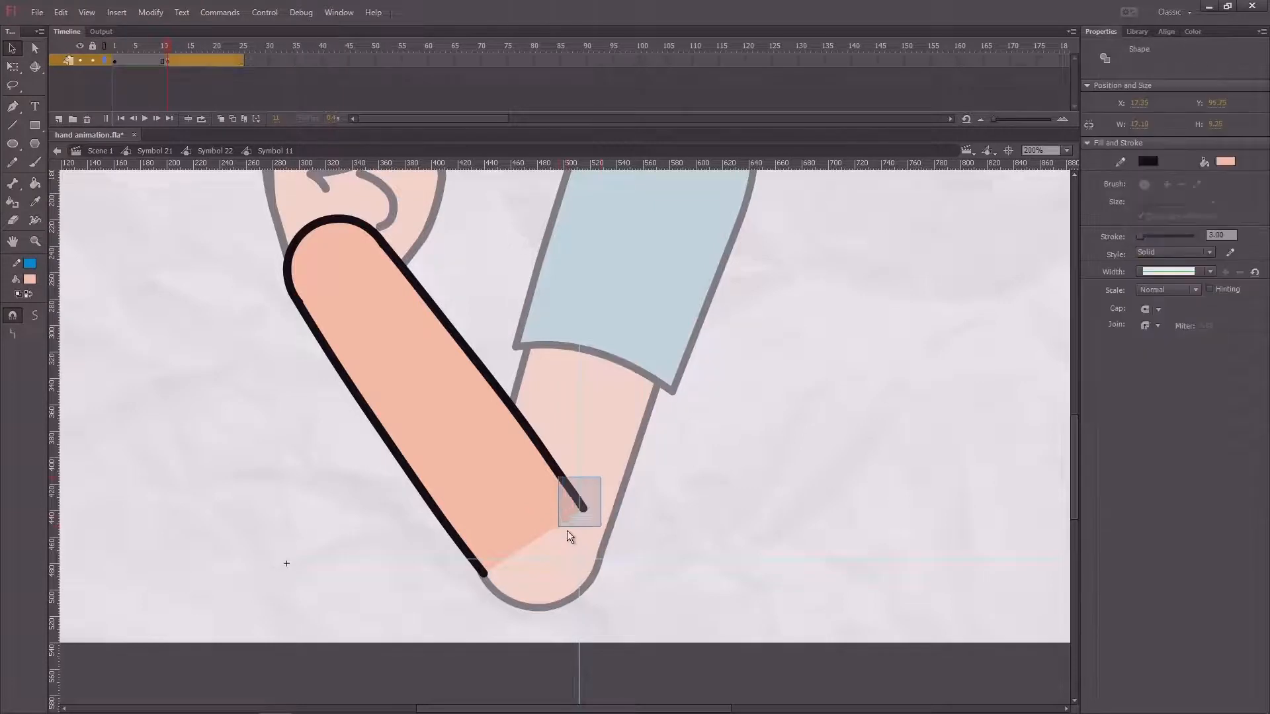
pyautogui.press('Delete')
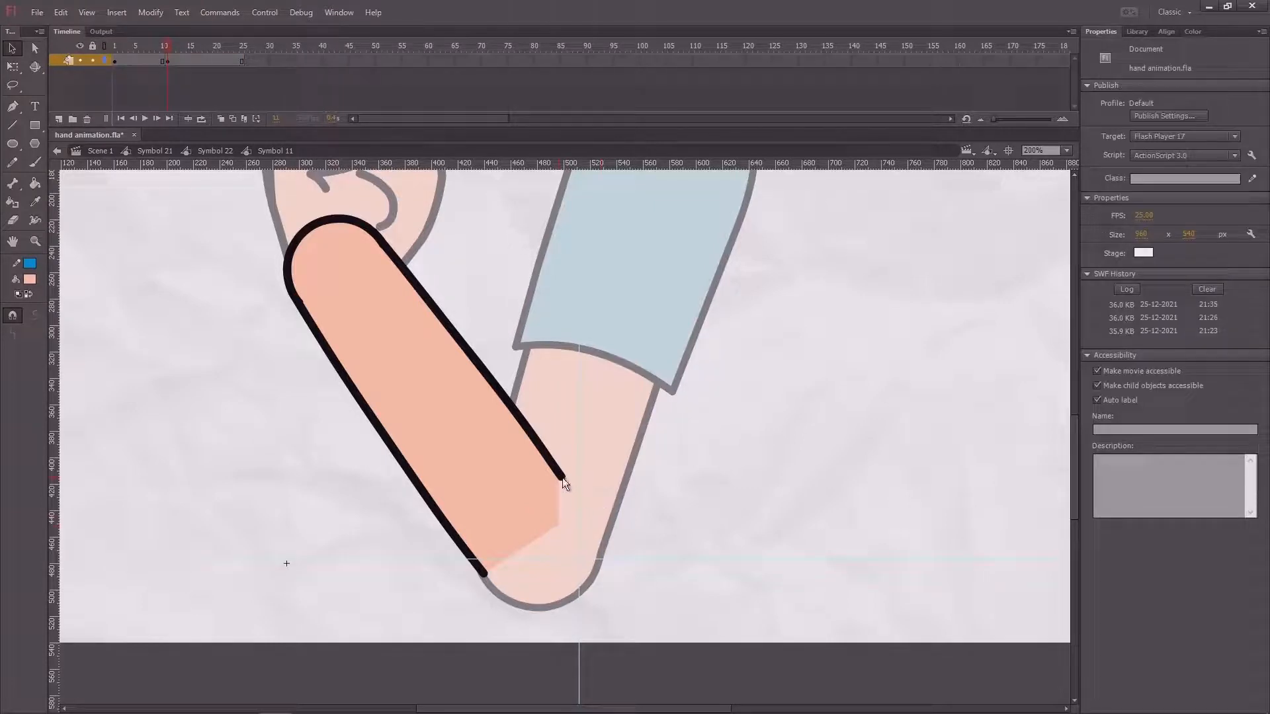
# Bend the inner elbow end of the forearm outline into a downward curve, and compare frames 10 and 11 in the forearm-and-hand symbol.
pyautogui.moveTo(563, 478); pyautogui.dragTo(567, 494)
pyautogui.moveTo(548, 455); pyautogui.dragTo(565, 478)
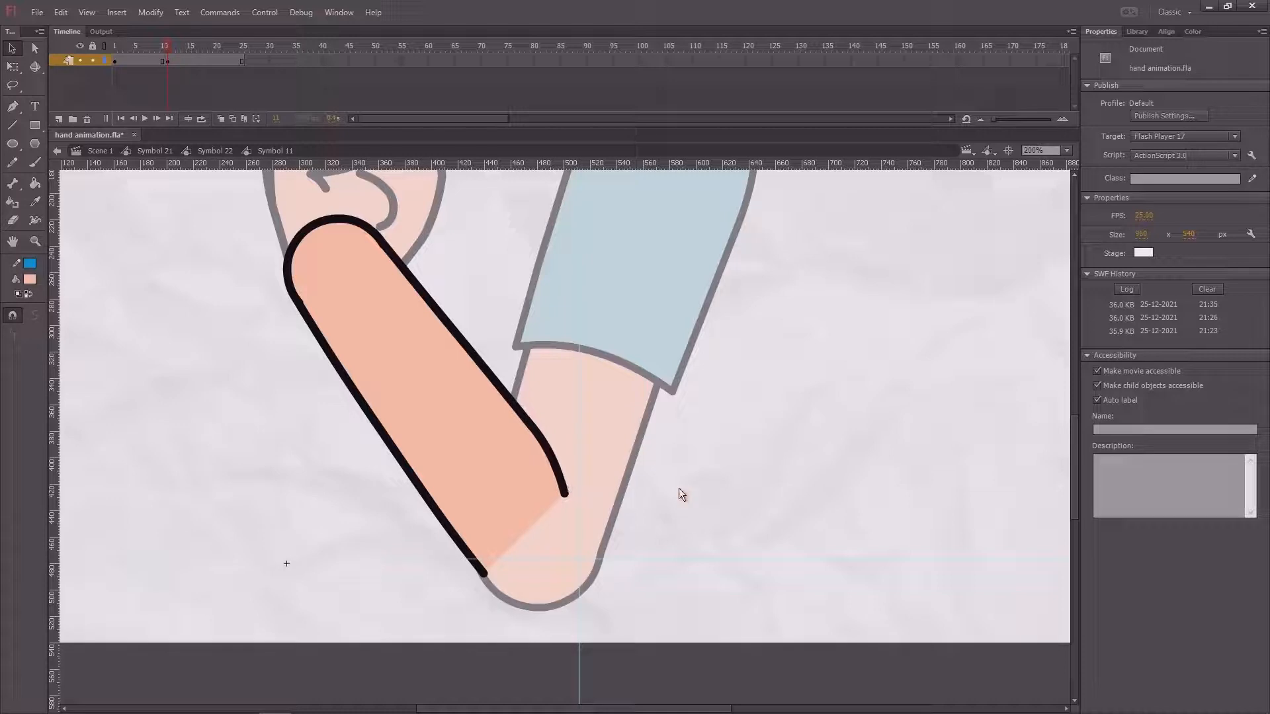
pyautogui.doubleClick(687, 487)
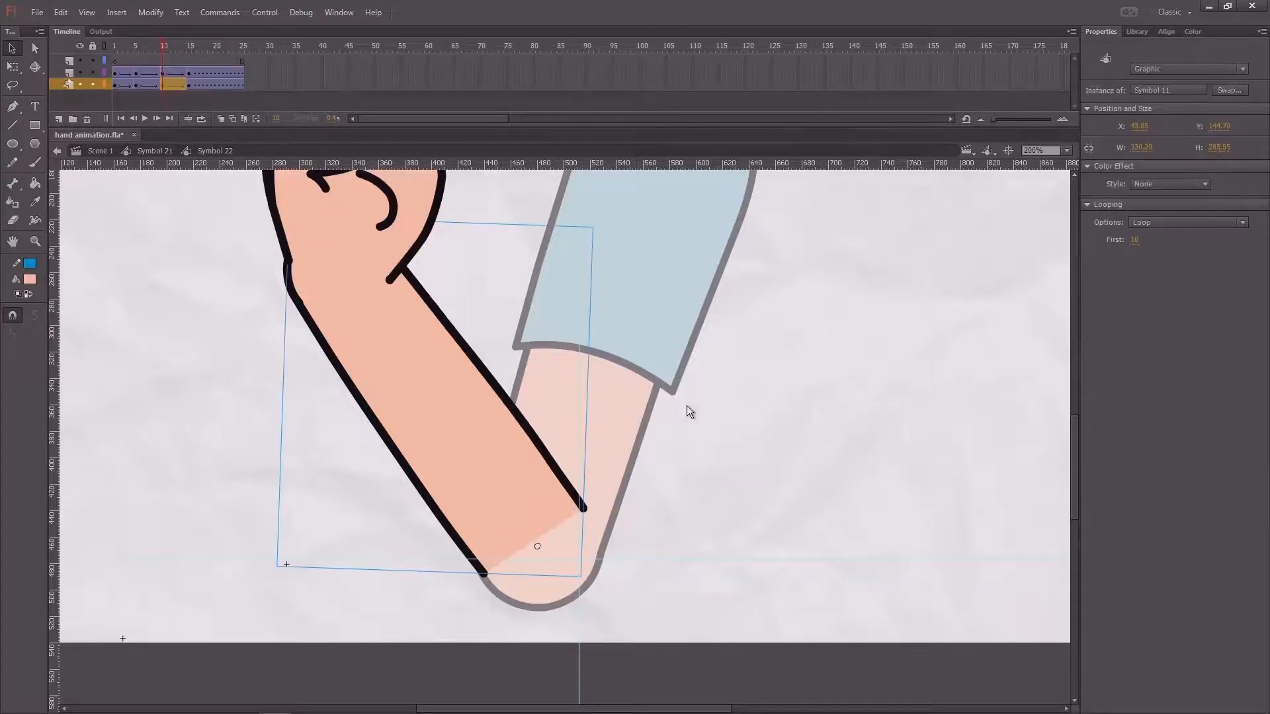
pyautogui.moveTo(160, 46); pyautogui.dragTo(168, 47)
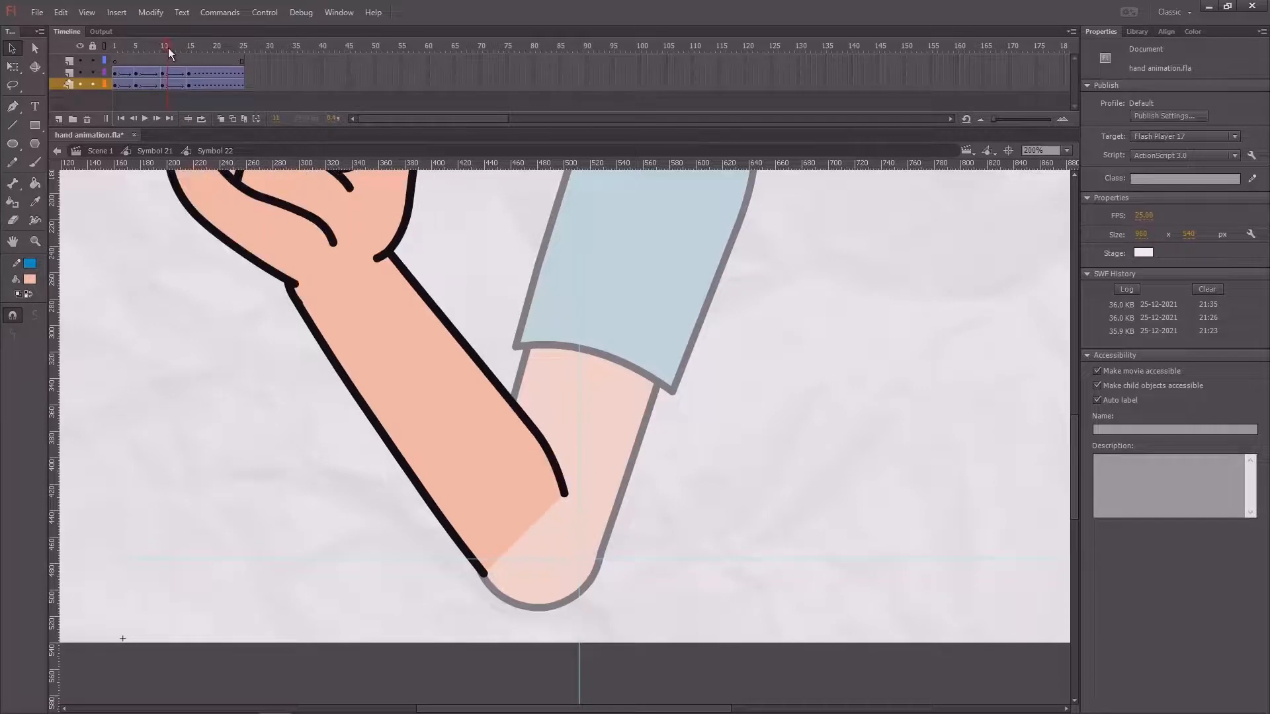
# Pull the curved outline's inner elbow end slightly outward at frame 11 of the forearm shape, and return to the forearm-and-hand symbol.
pyautogui.doubleClick(552, 487)
pyautogui.moveTo(565, 495); pyautogui.dragTo(572, 497)
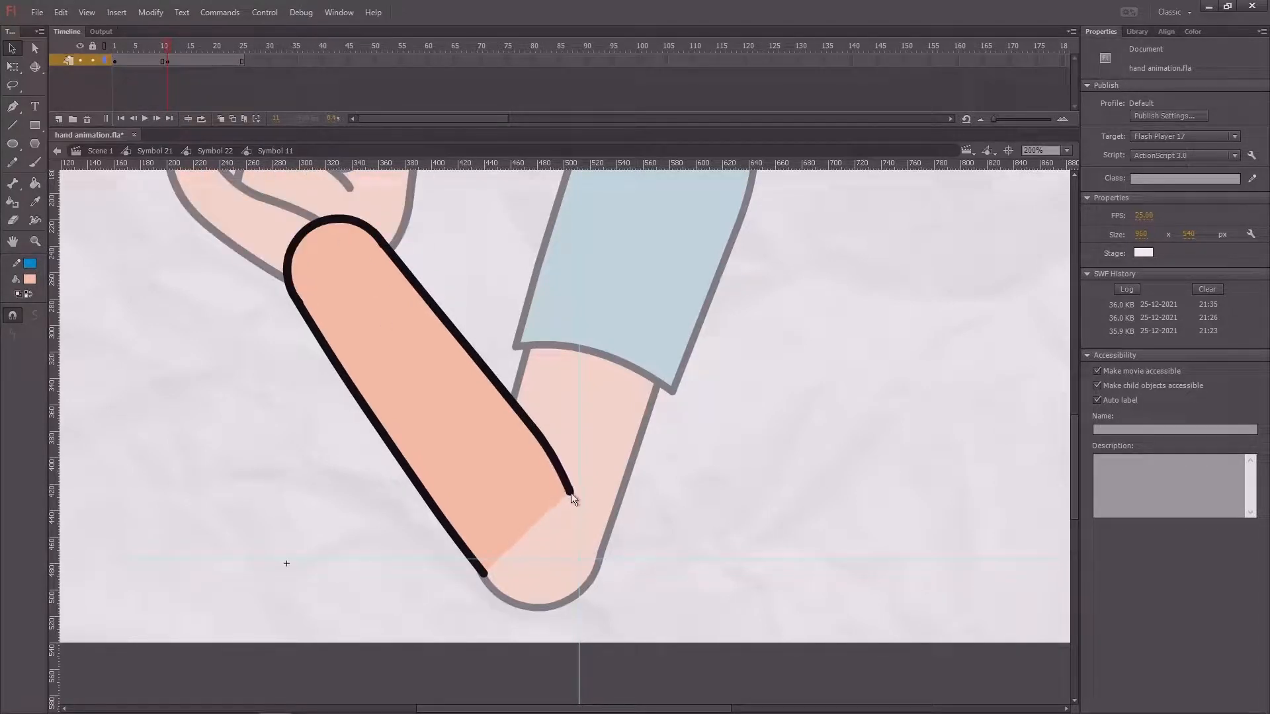
pyautogui.doubleClick(705, 502)
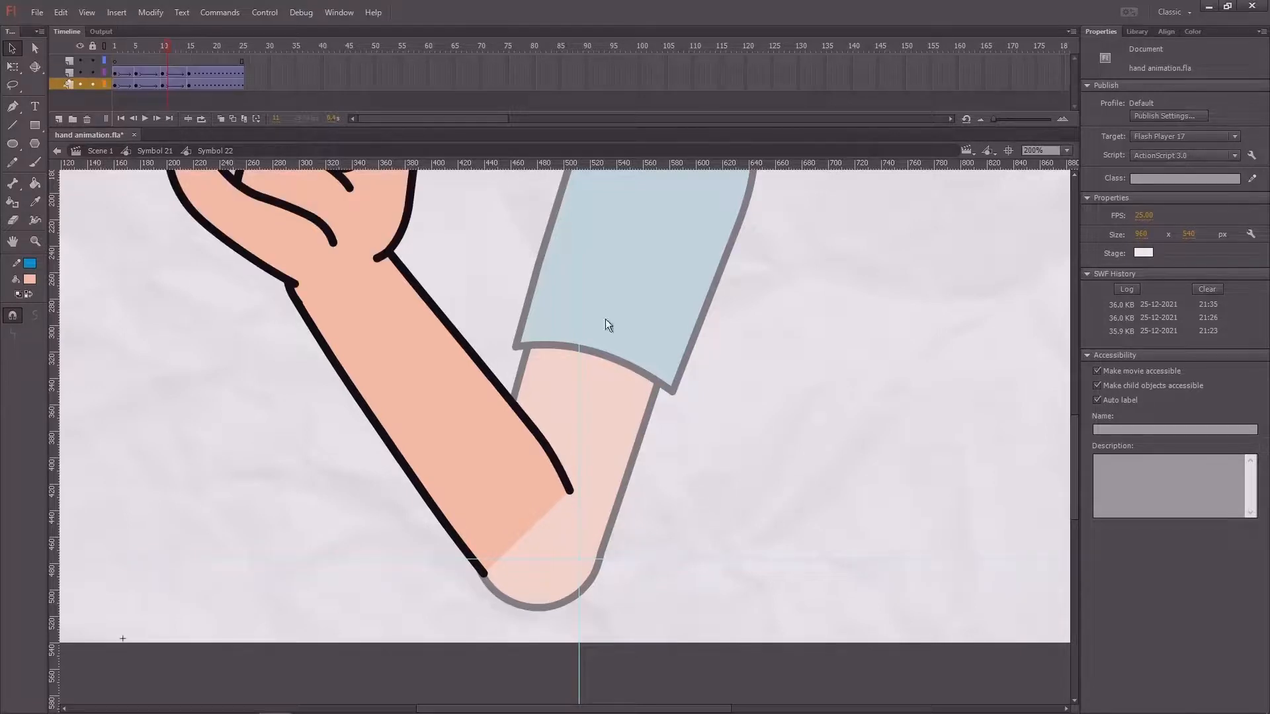
# Play back the forearm-and-hand symbol at 100% zoom, and play the whole swing in the arm symbol.
pyautogui.moveTo(160, 47); pyautogui.dragTo(176, 51)
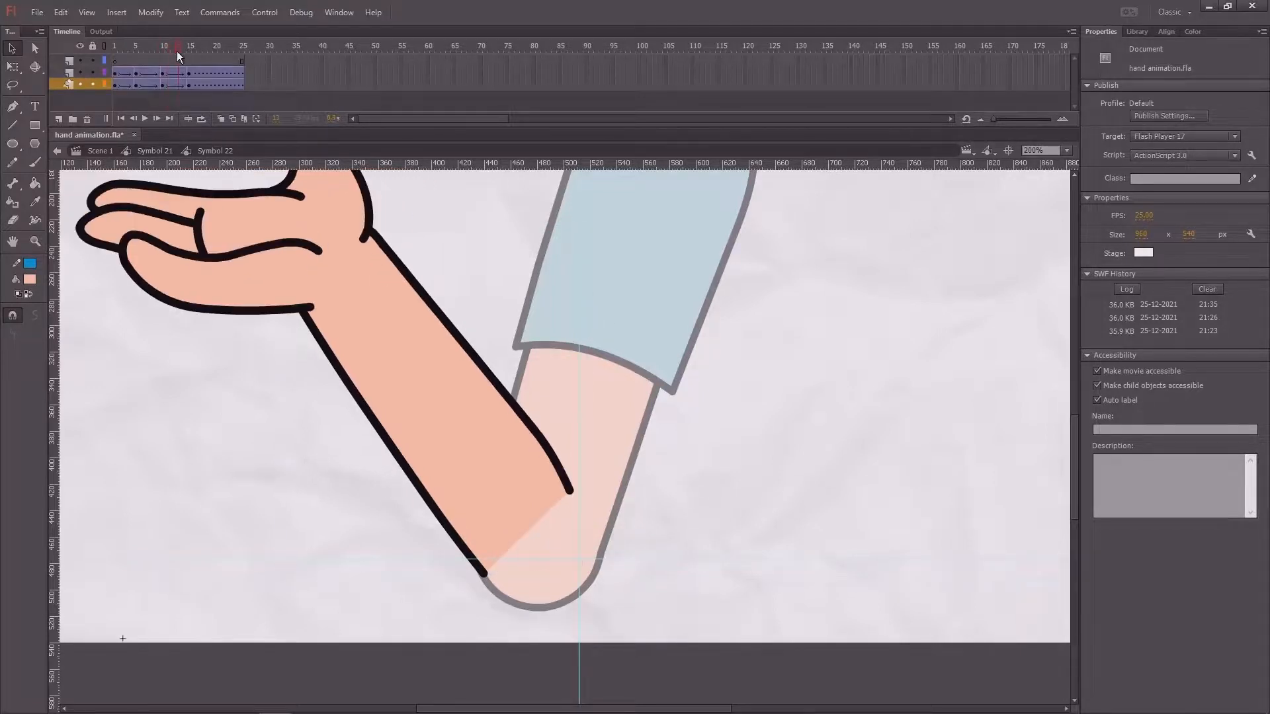
pyautogui.hotkey('ctrl', '1')
pyautogui.press('Return')
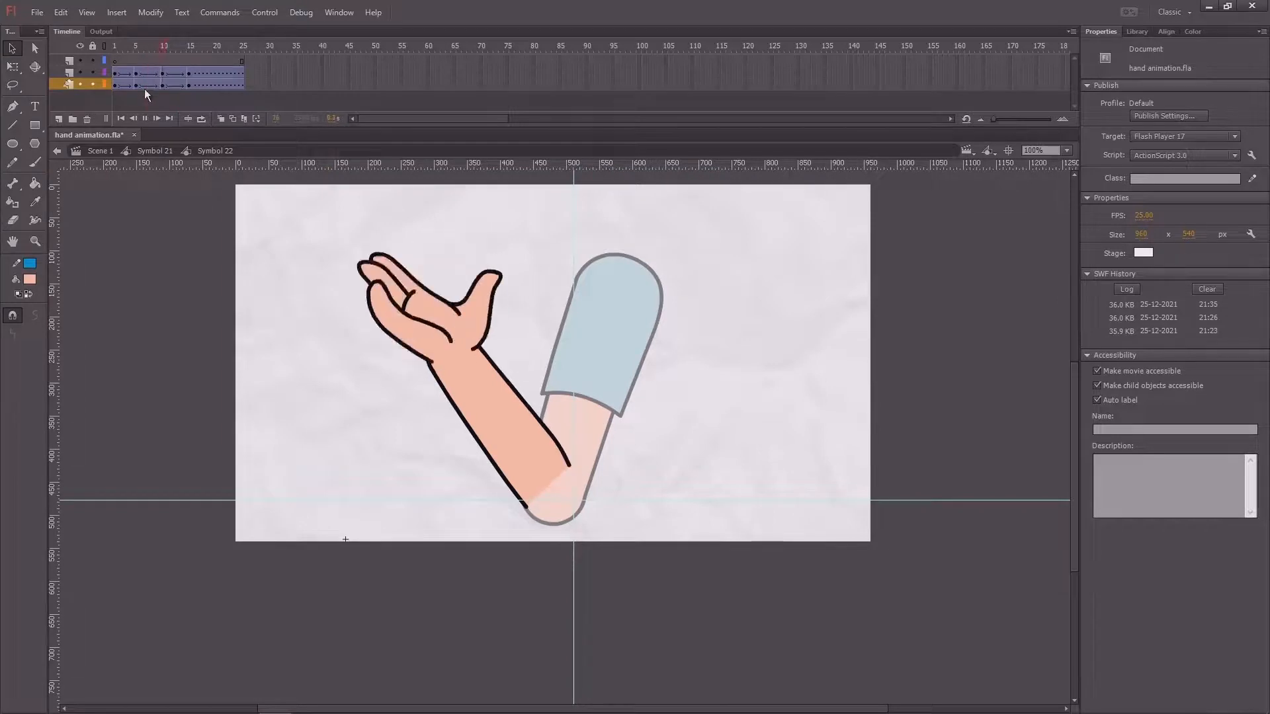
pyautogui.doubleClick(131, 213)
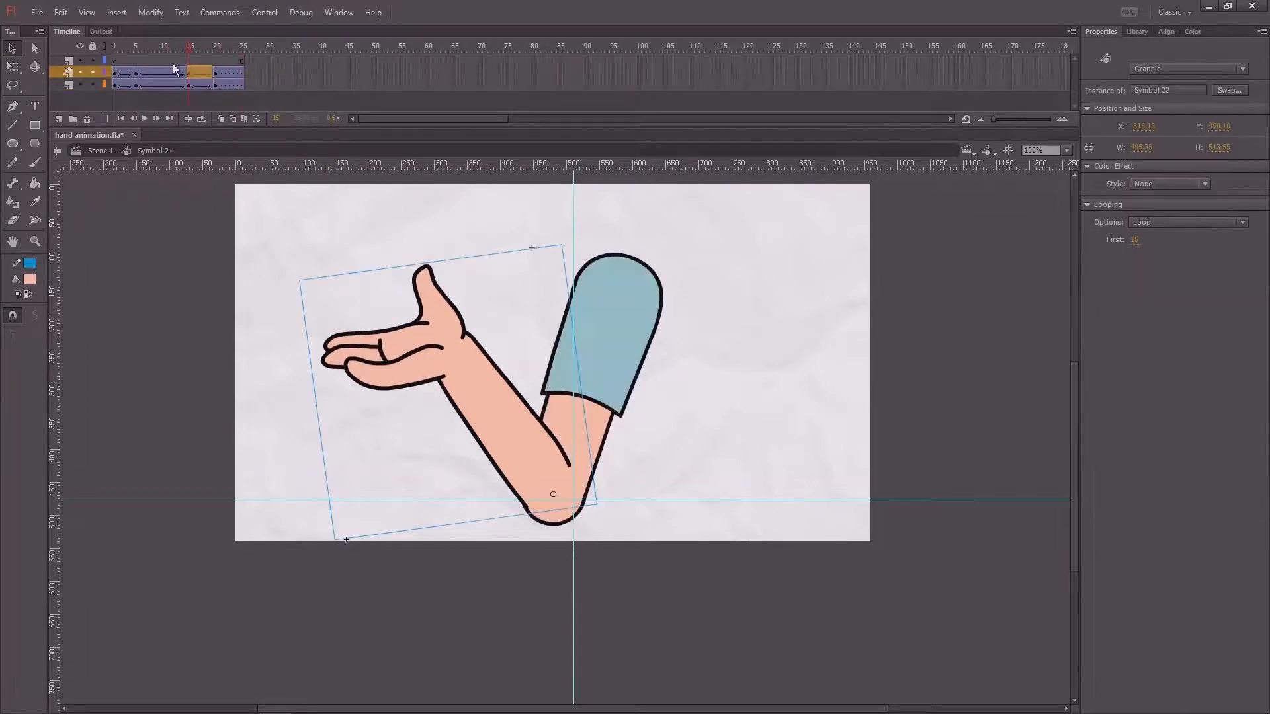
pyautogui.press('Return')
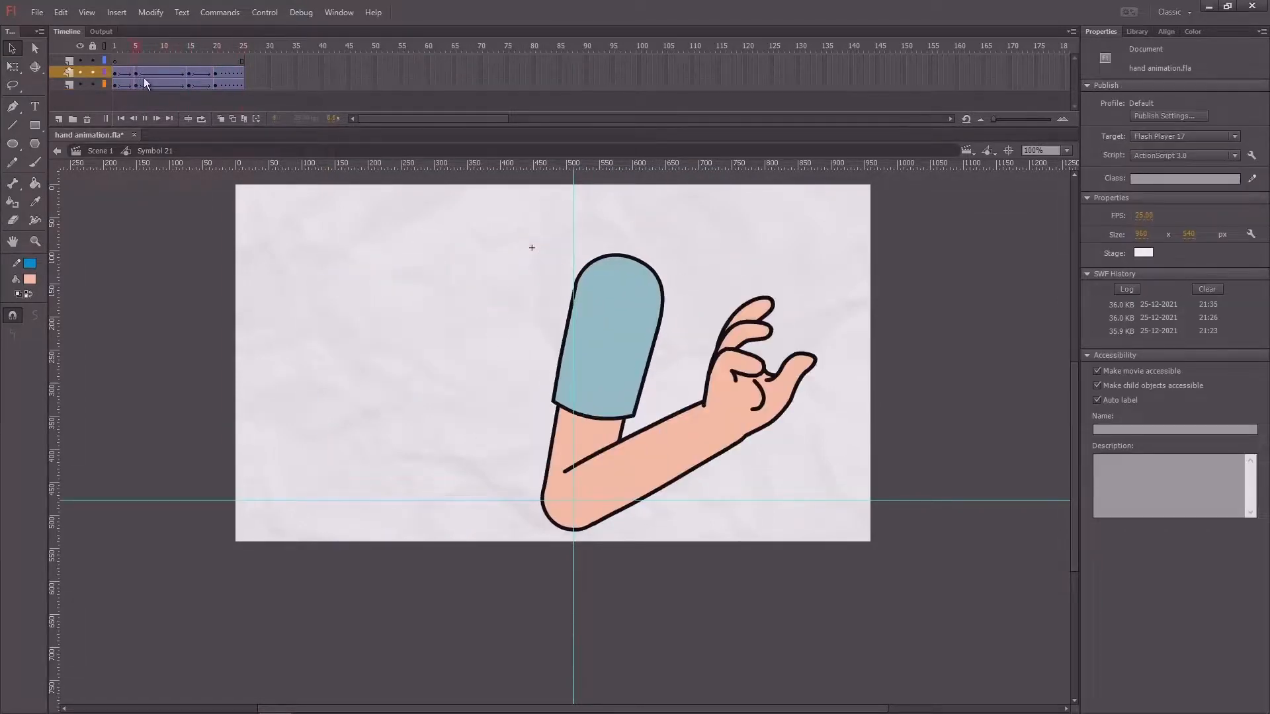
pyautogui.press('Return')
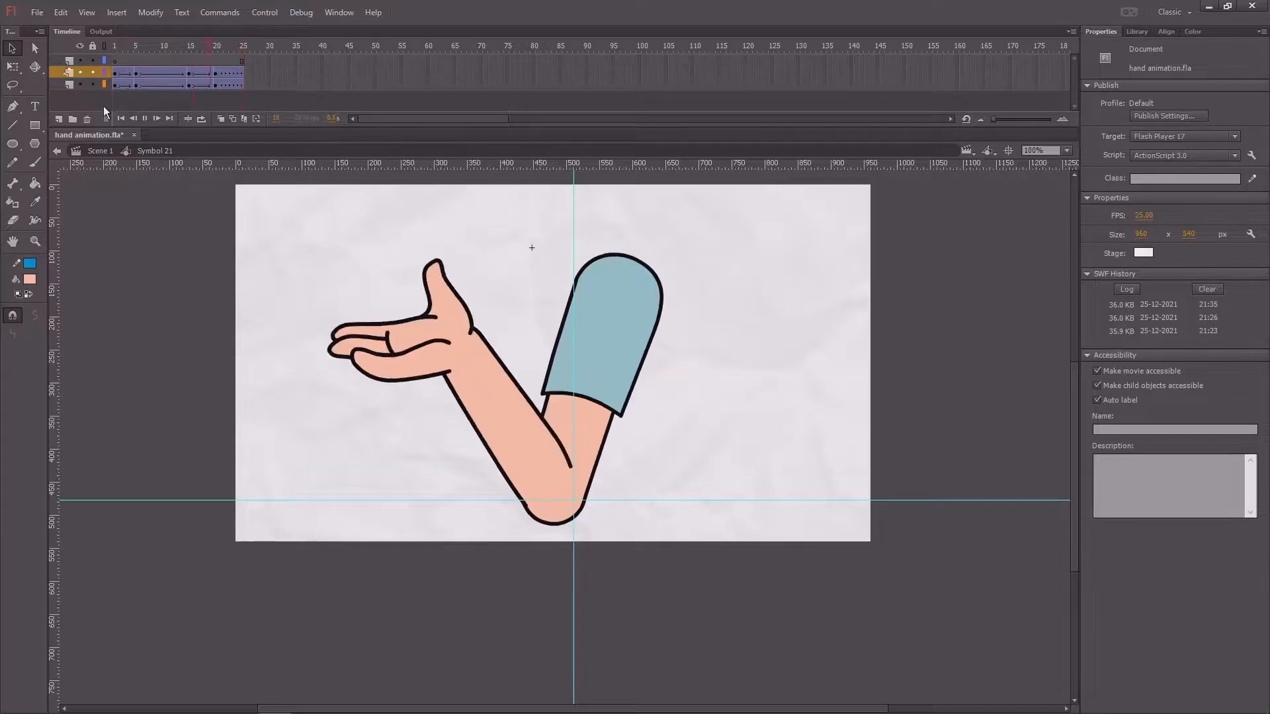
# Return to frame 1 of Scene 1, test the movie in a maximized preview window, and close the preview.
pyautogui.click(100, 151)
pyautogui.moveTo(148, 57); pyautogui.dragTo(114, 60)
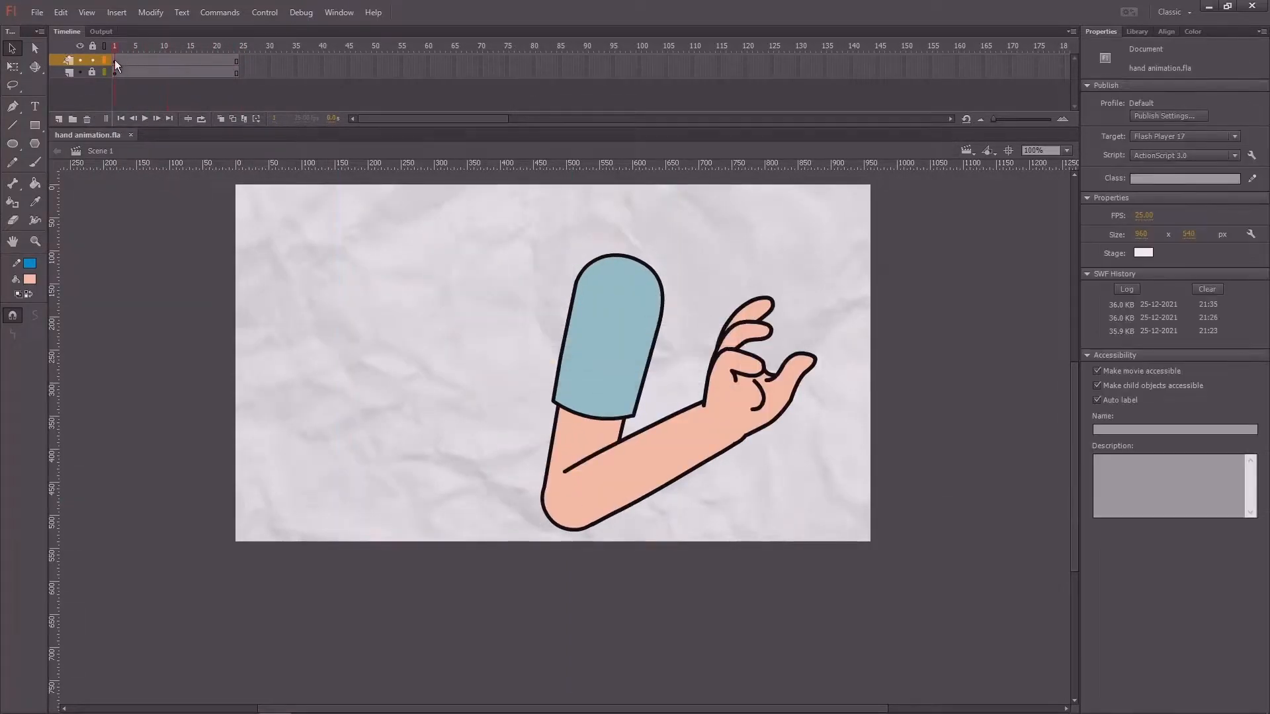
pyautogui.hotkey('ctrl', 'Return')
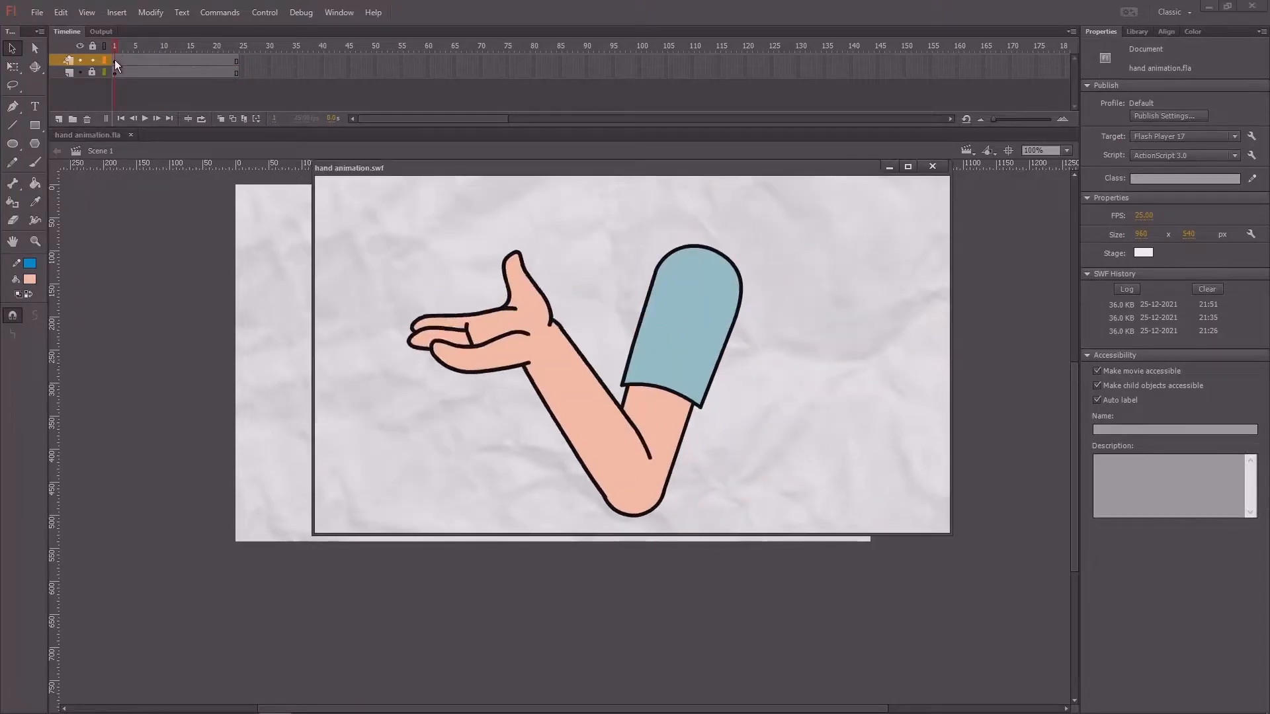
pyautogui.click(909, 166)
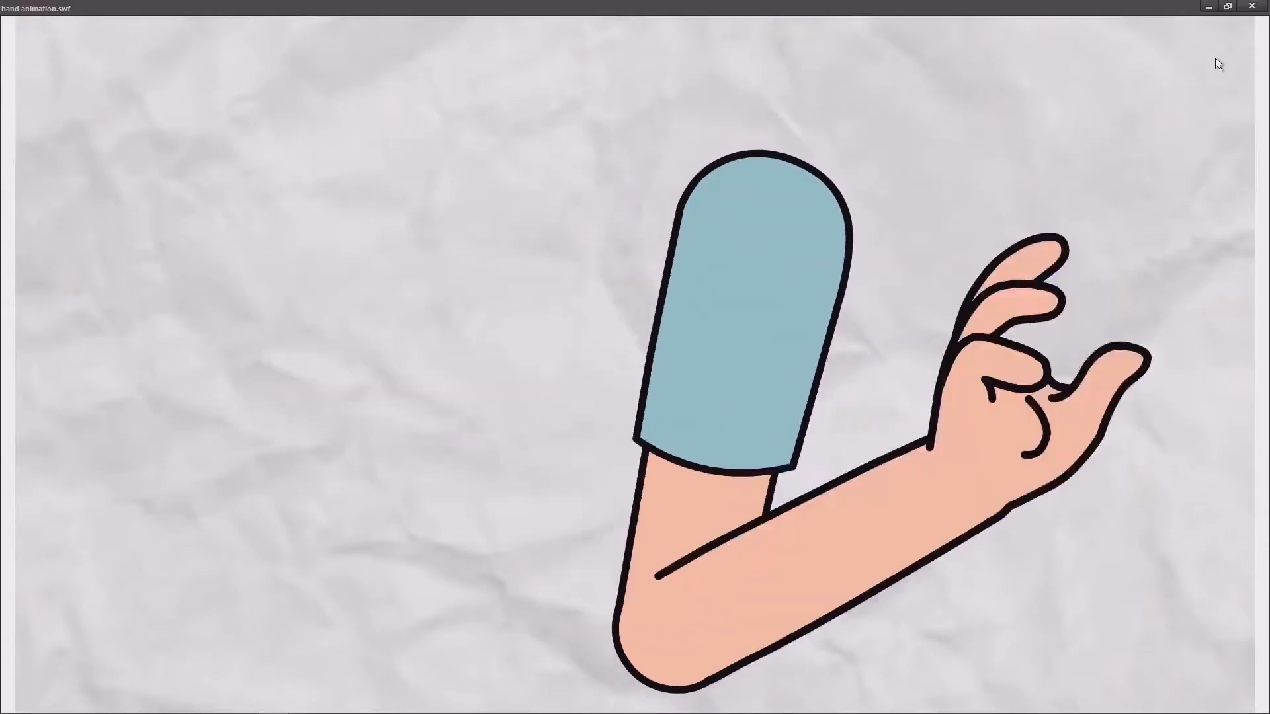
pyautogui.click(1252, 8)
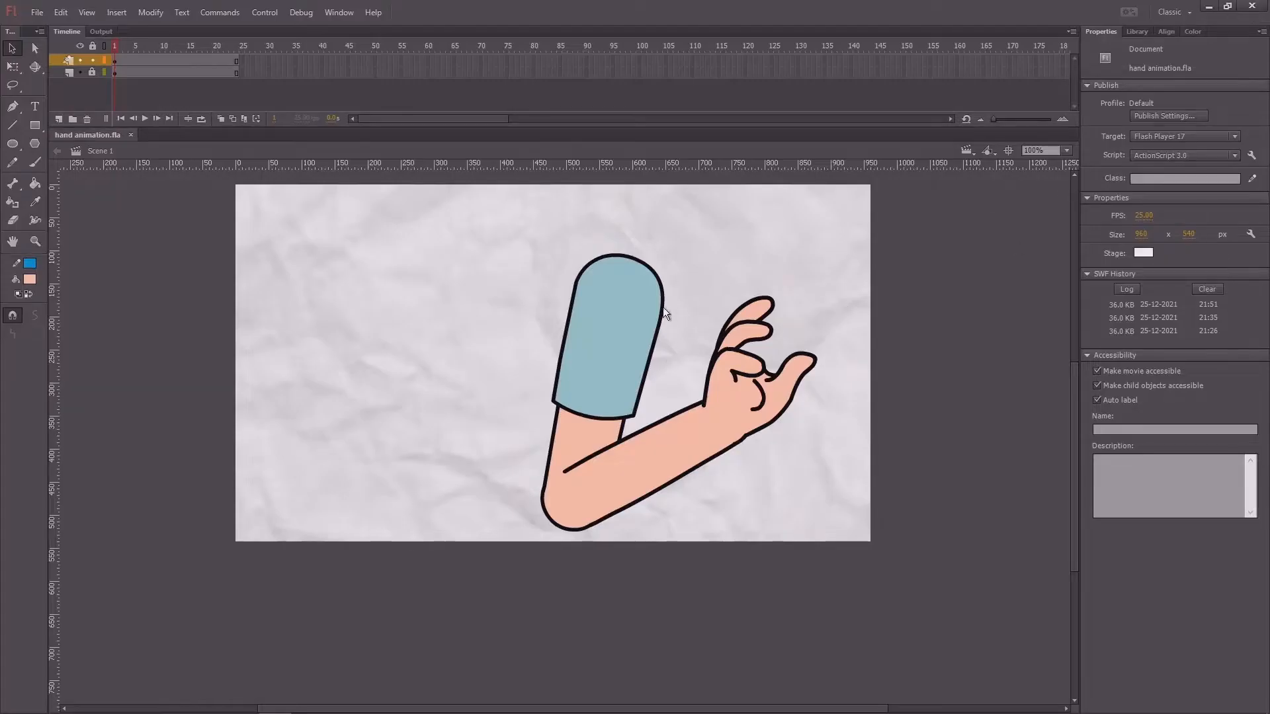
pyautogui.moveTo(663, 307); pyautogui.dragTo(633, 357)
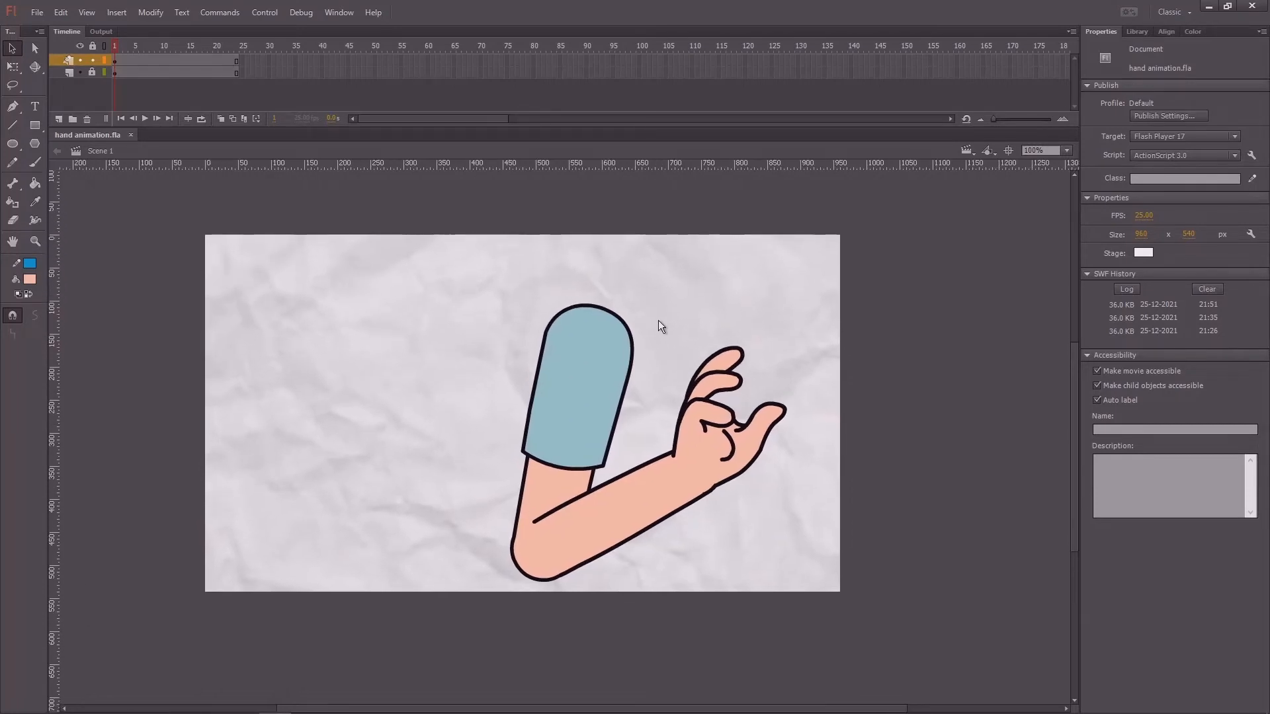